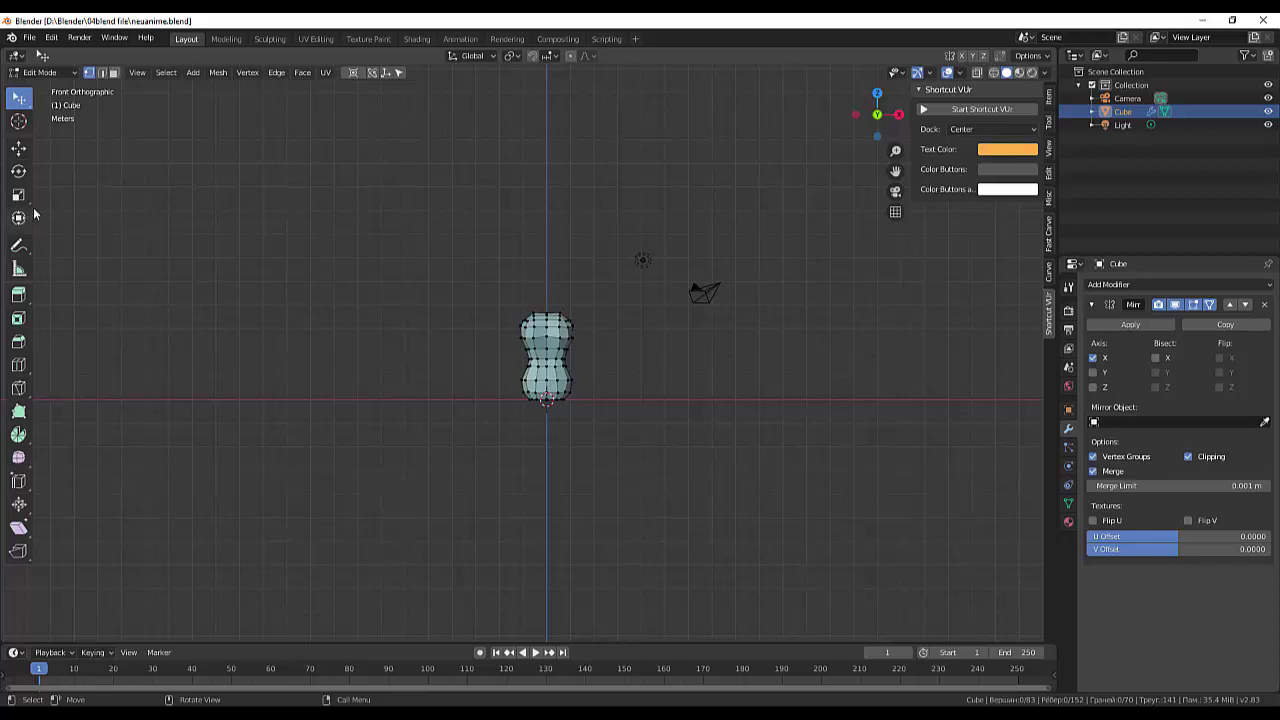
- Browse the file browser to D:\Blender\05texture, then close it without opening anything
left_click(31, 38)
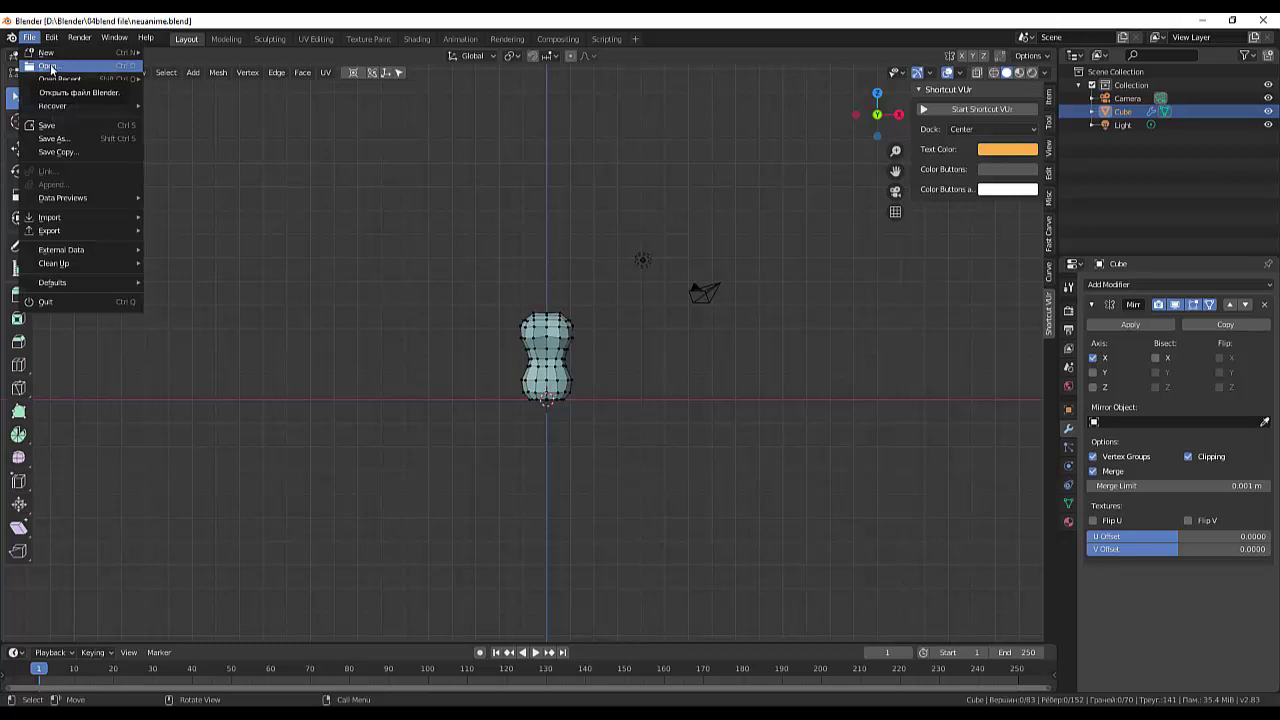
left_click(50, 64)
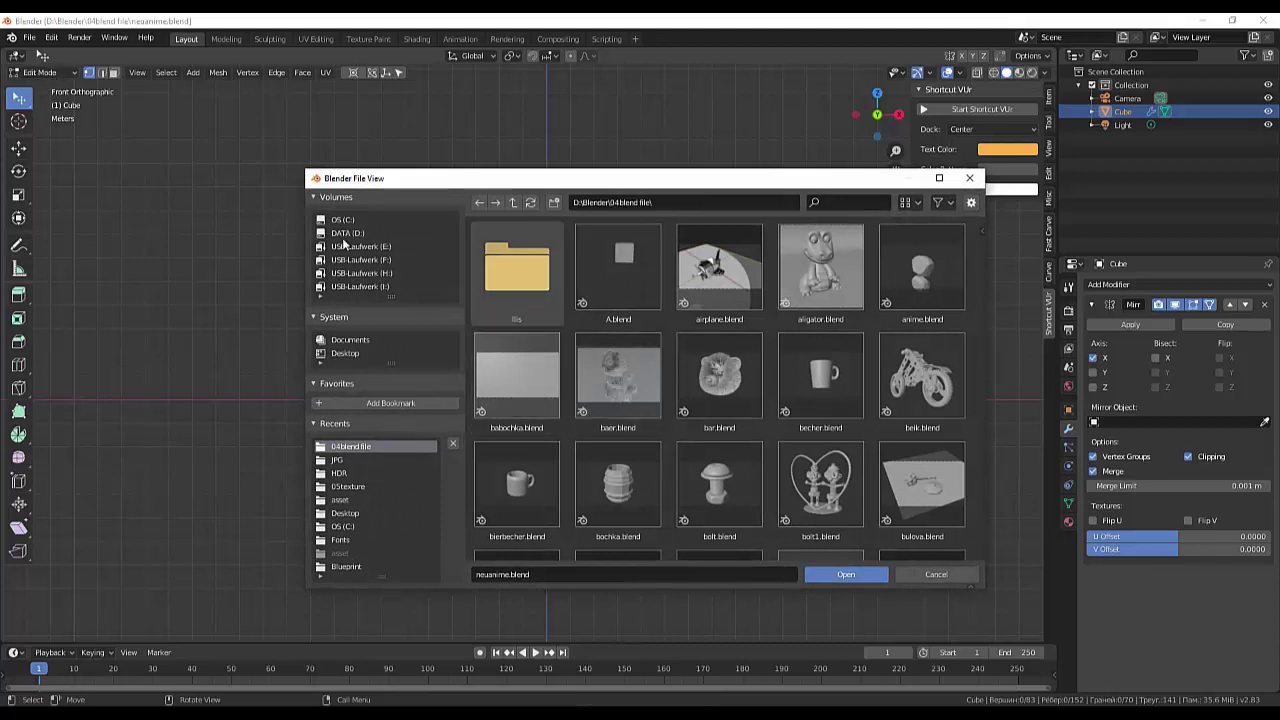
left_click(345, 234)
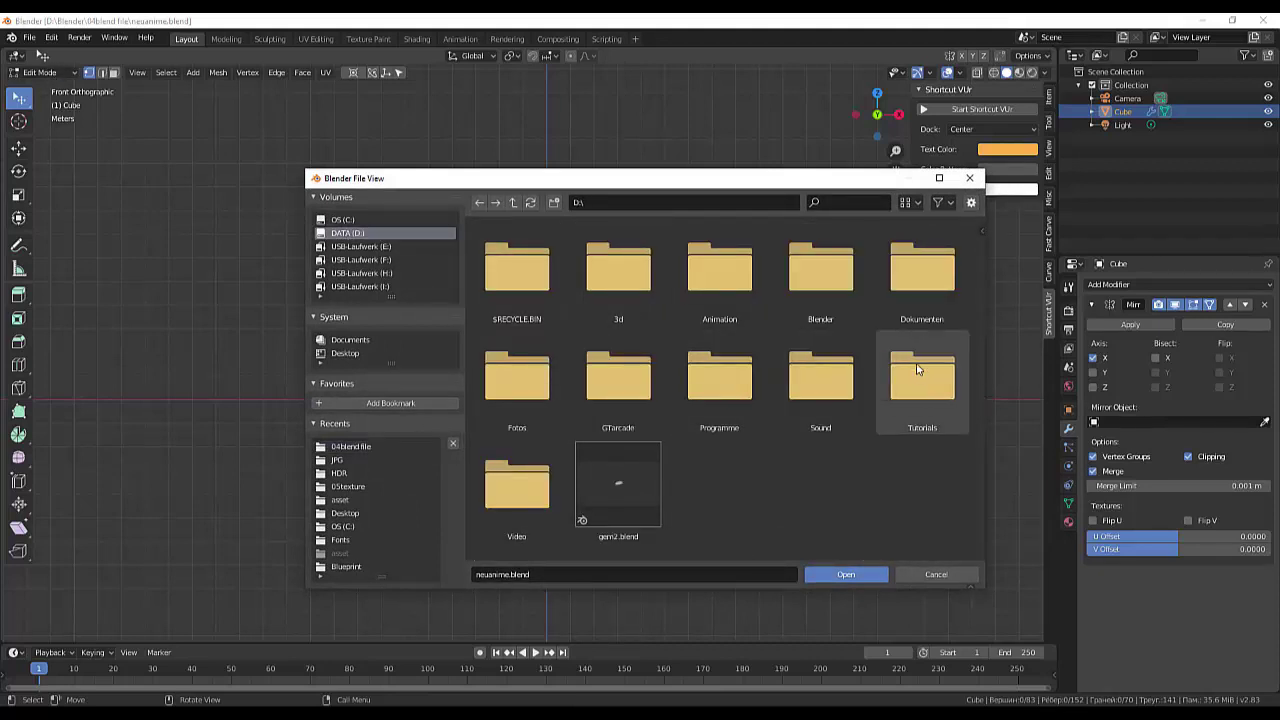
double_click(833, 253)
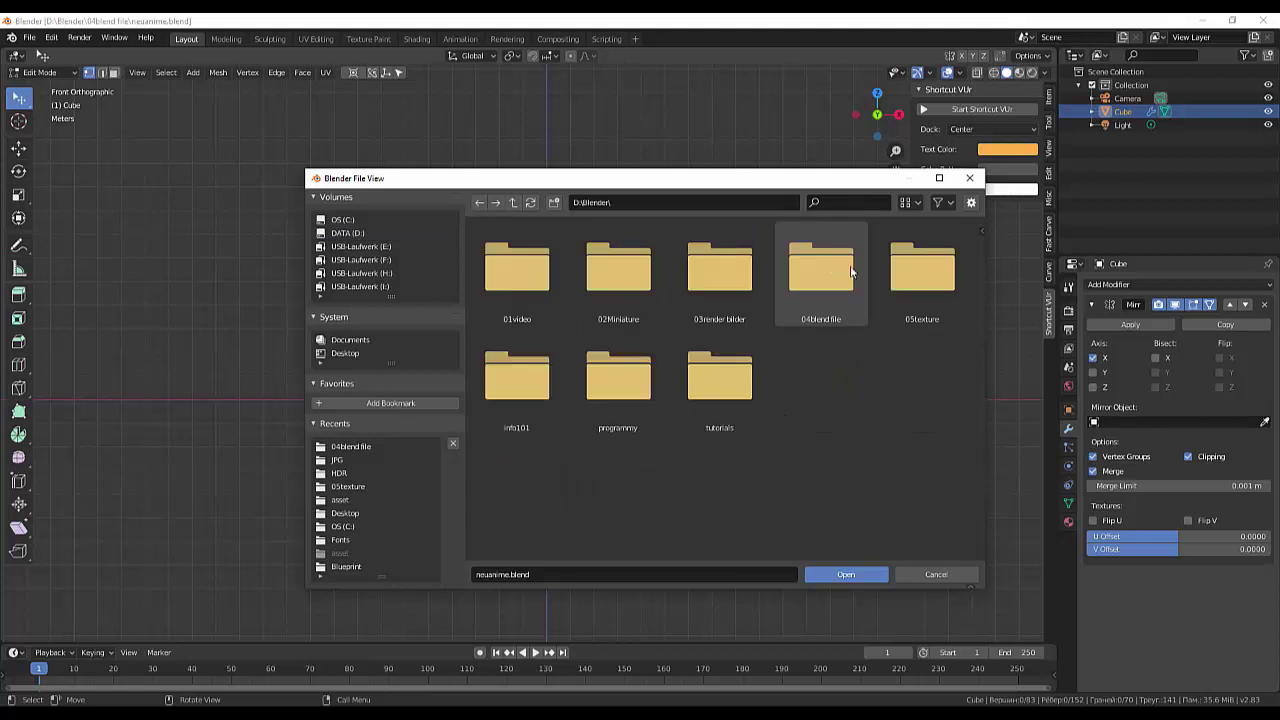
double_click(907, 282)
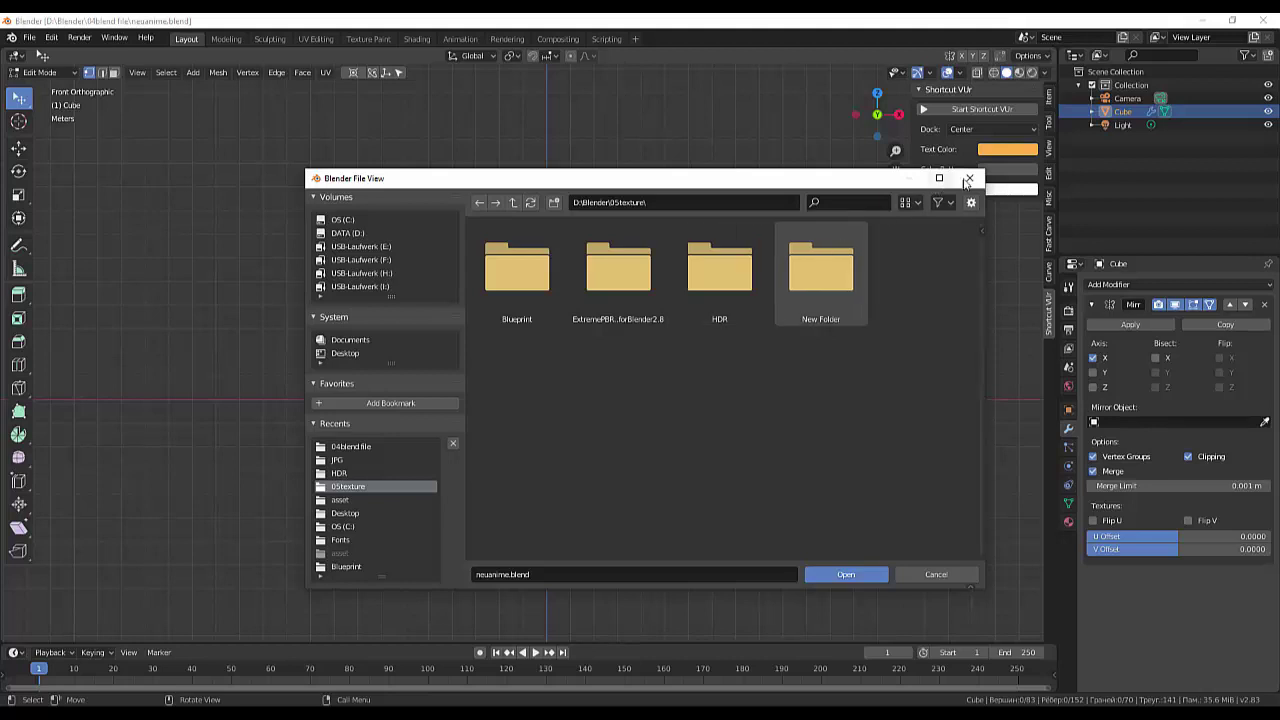
left_click(969, 178)
left_click(30, 38)
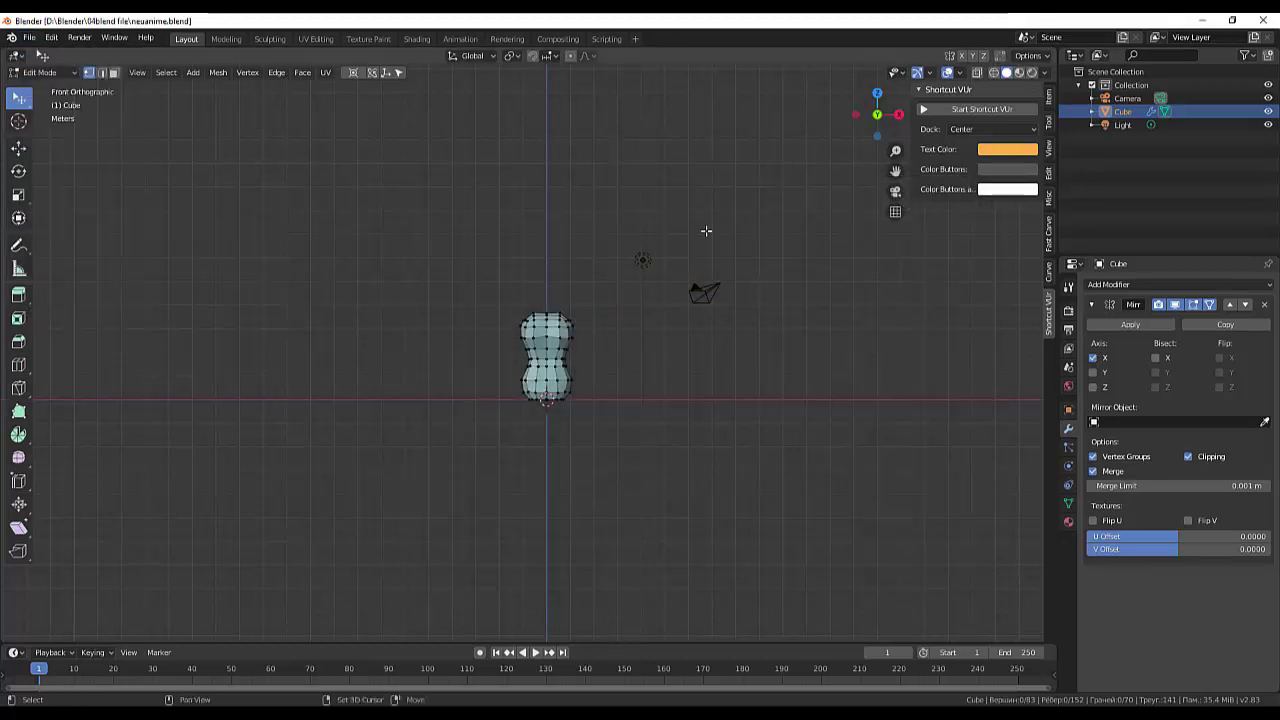
- Switch the body mesh from Edit Mode to Object Mode
key("shift+a")
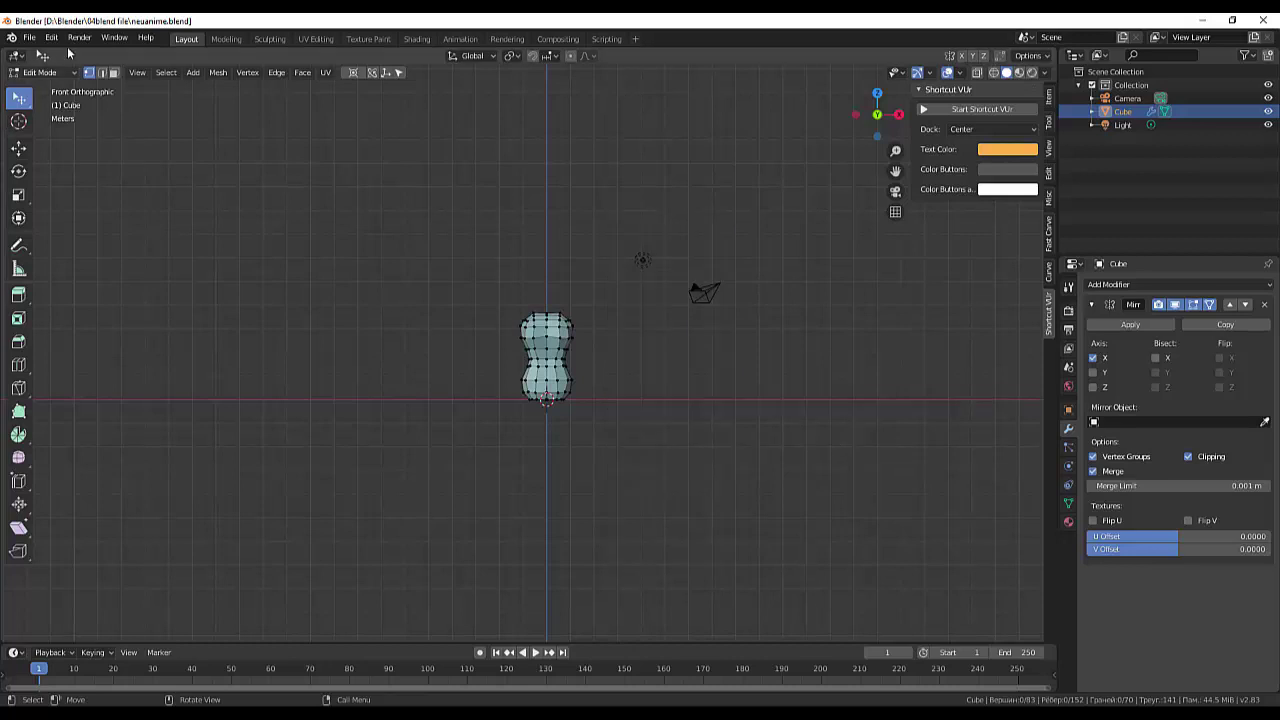
left_click(40, 72)
left_click(45, 84)
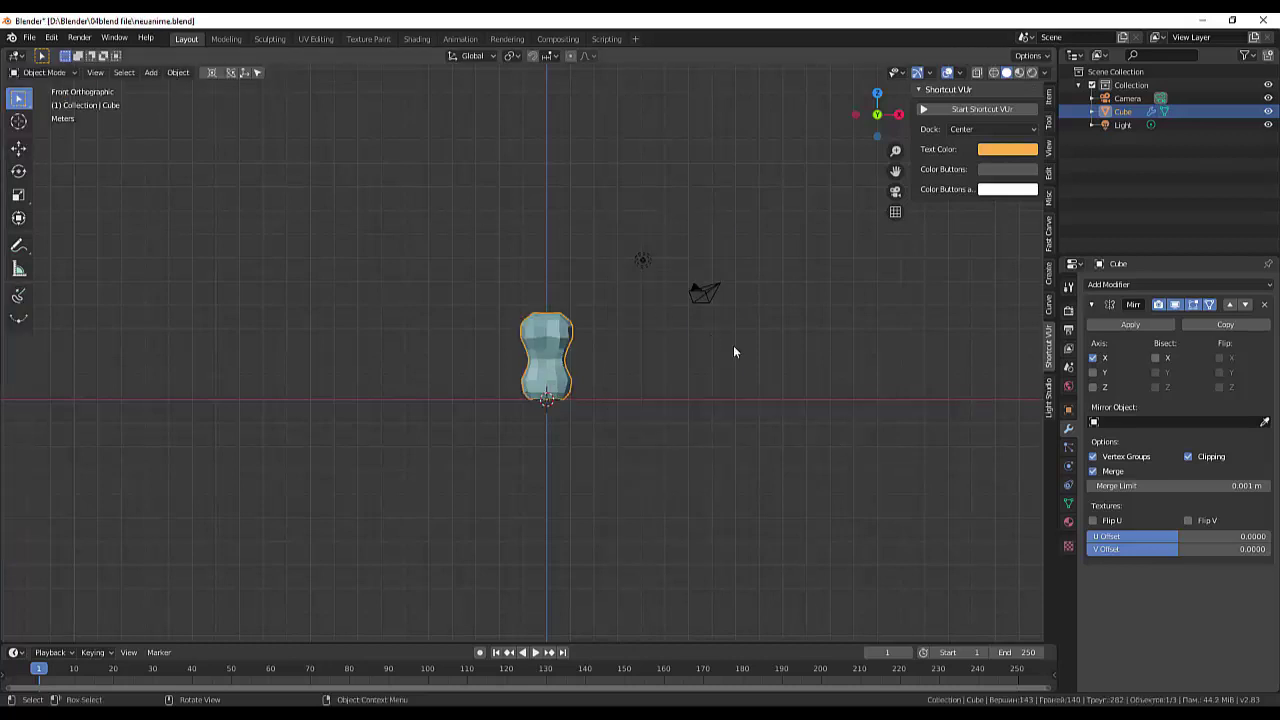
key("ctrl")
- Start adding an Image > Reference and browse to the D:\Blender\05texture folder
key("shift+a")
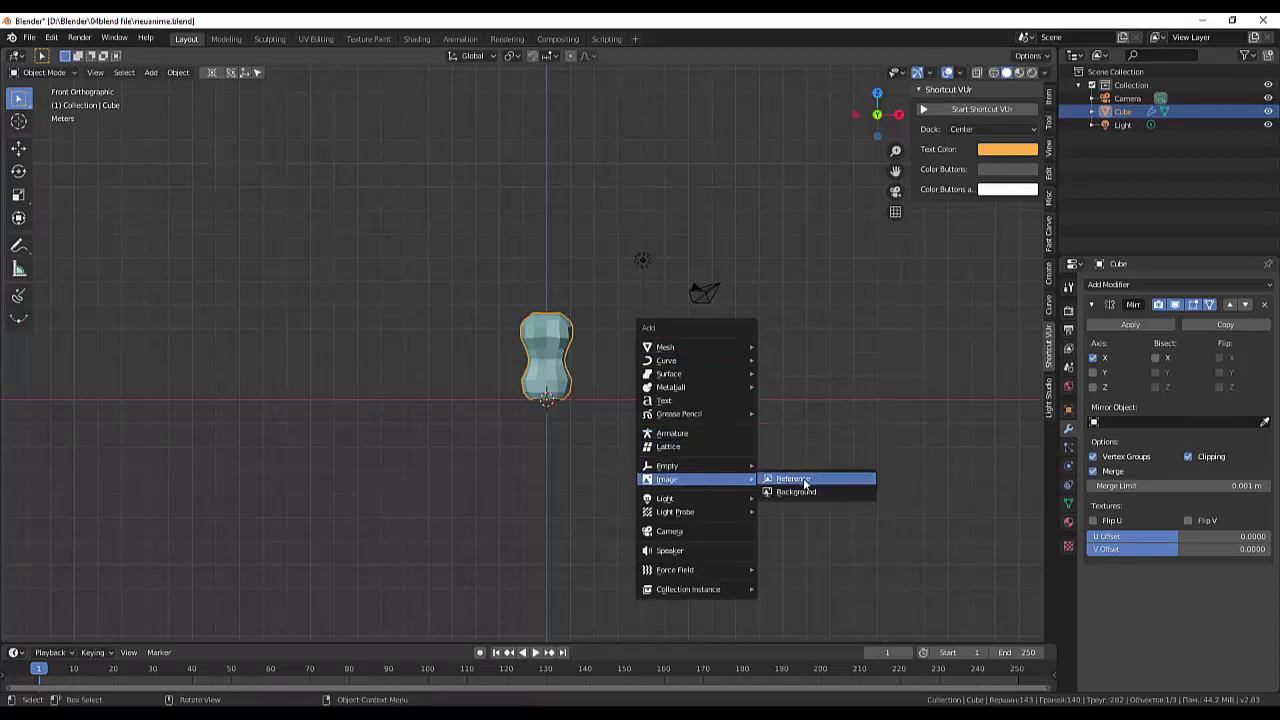
left_click(797, 482)
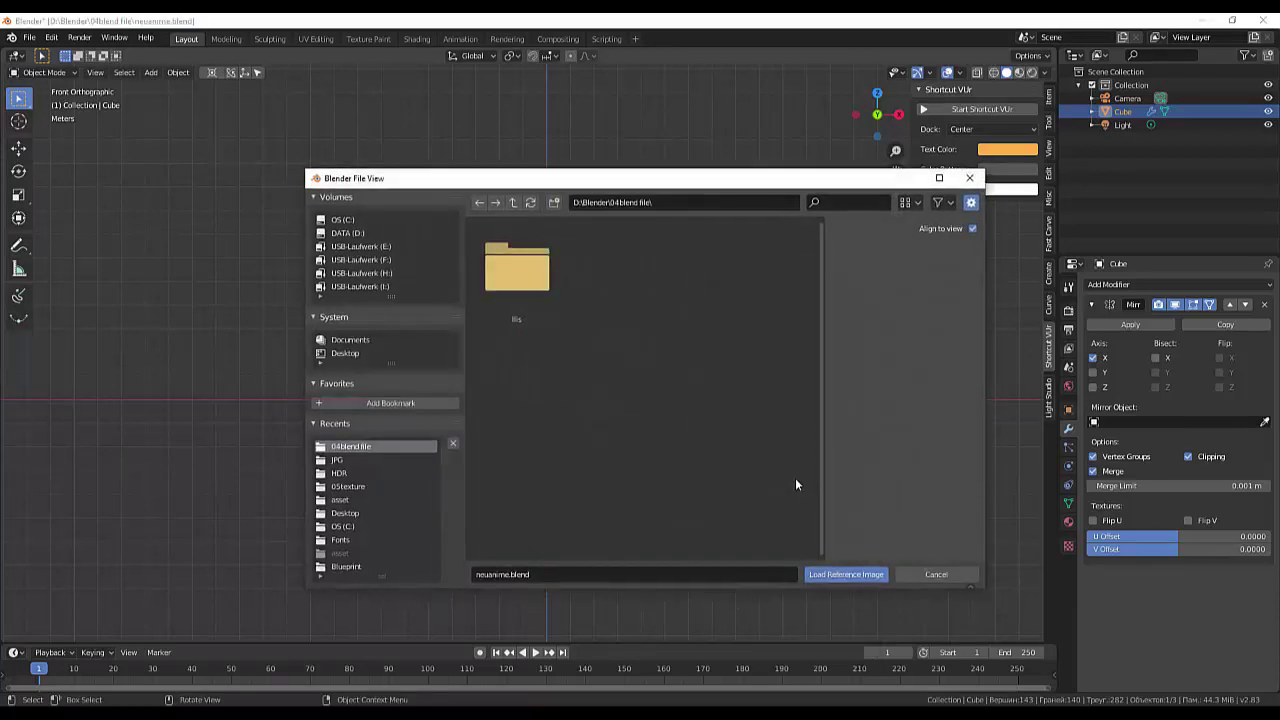
left_click(352, 232)
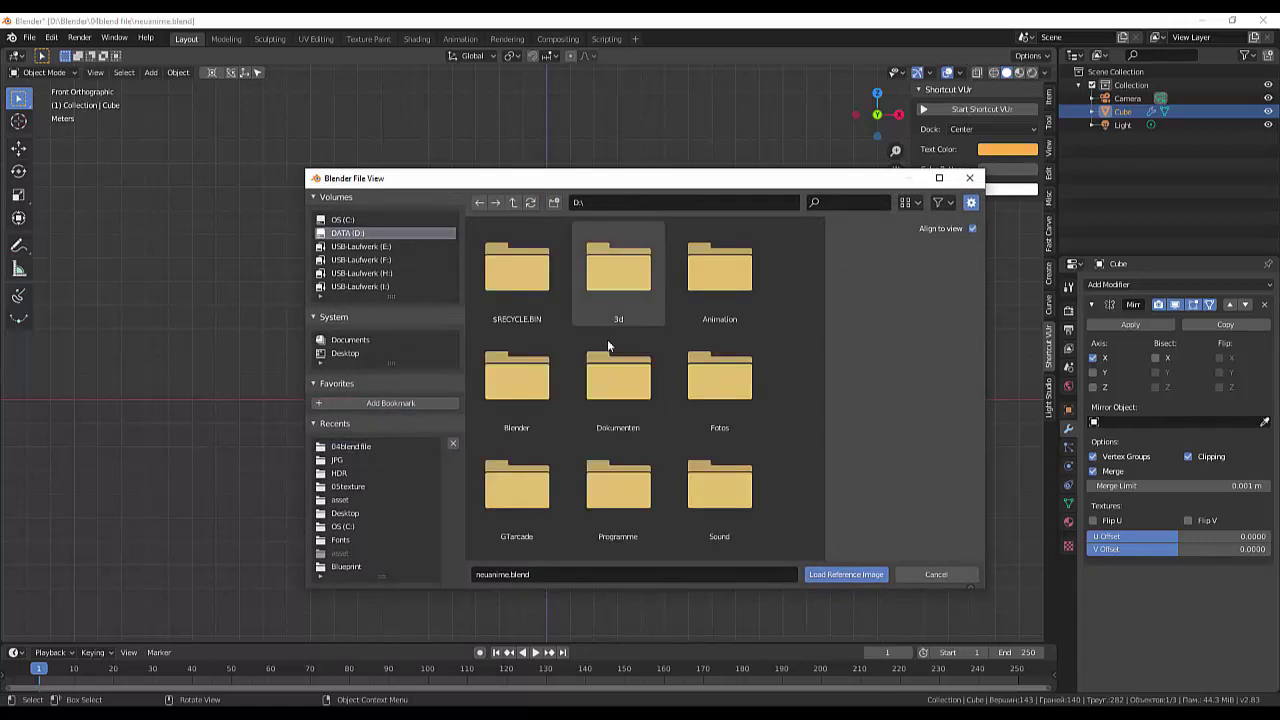
double_click(502, 375)
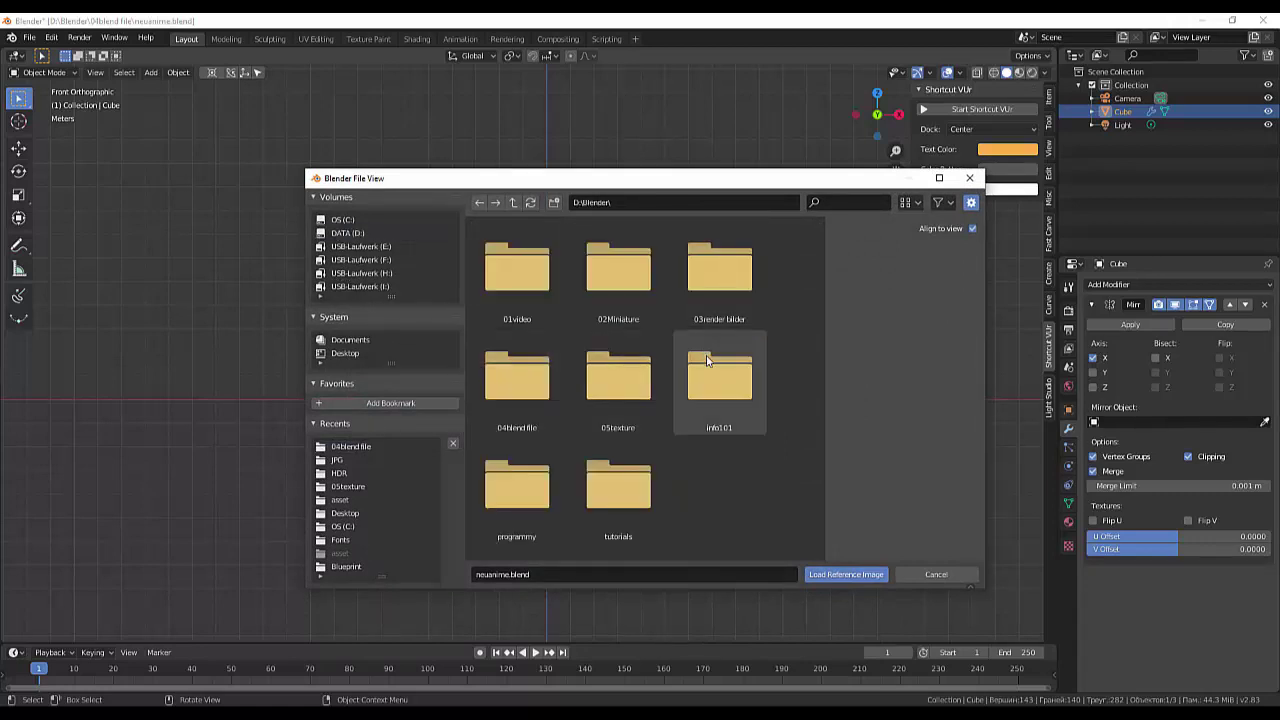
double_click(625, 409)
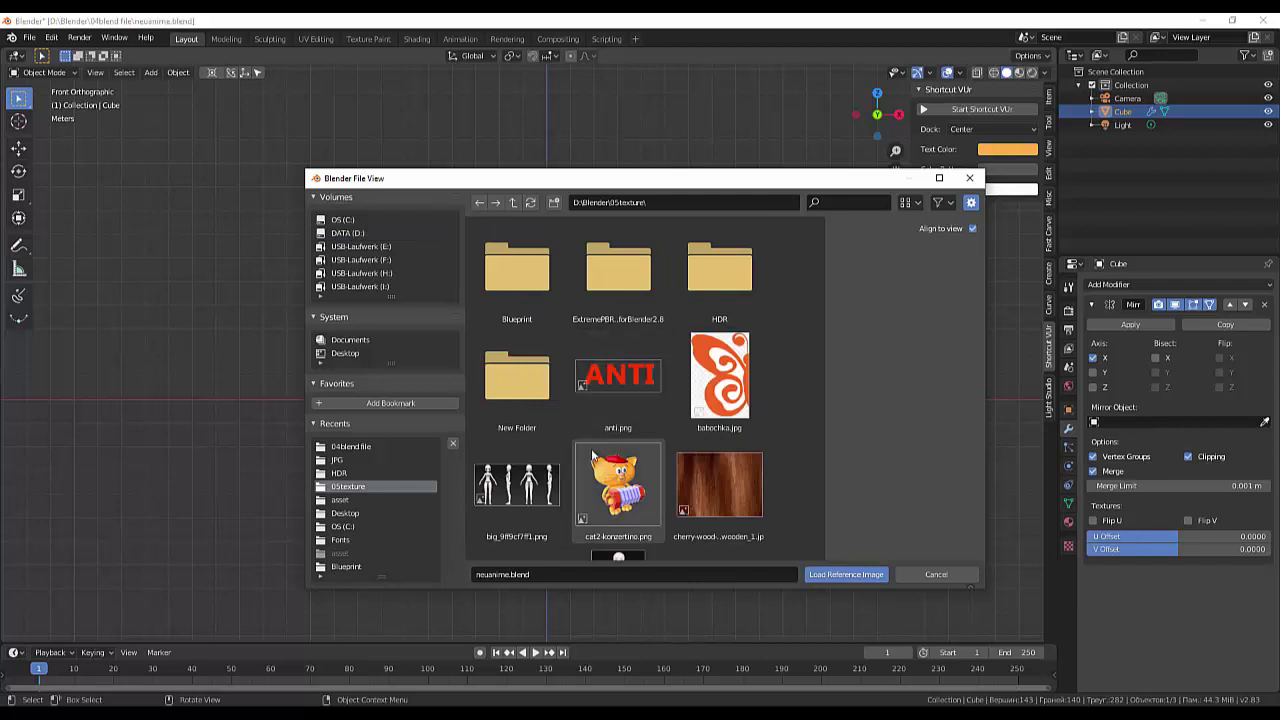
- Pick fas.jpg in that folder and load it as the reference image
scroll(600, 437, "down", 2)
scroll(600, 437, "down", 1)
scroll(600, 437, "down", 2)
scroll(600, 437, "down", 2)
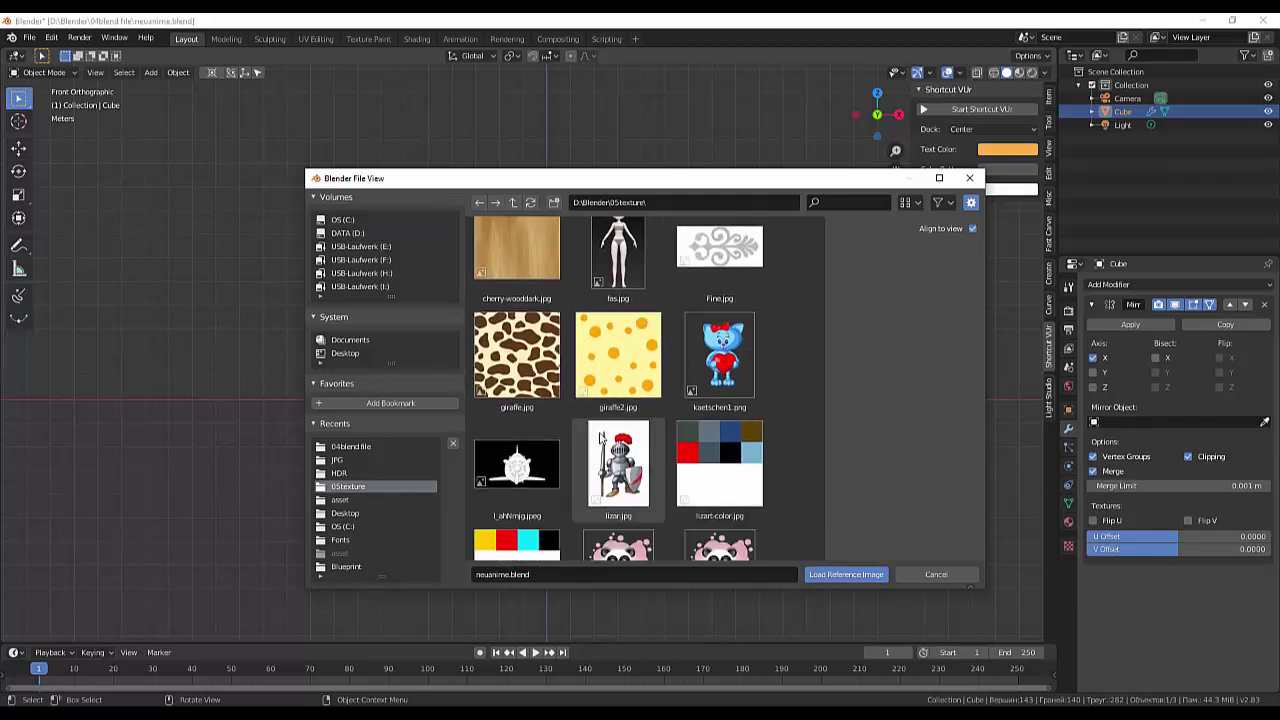
scroll(600, 437, "down", 2)
scroll(600, 437, "down", 2)
scroll(600, 437, "down", 2)
scroll(600, 437, "down", 1)
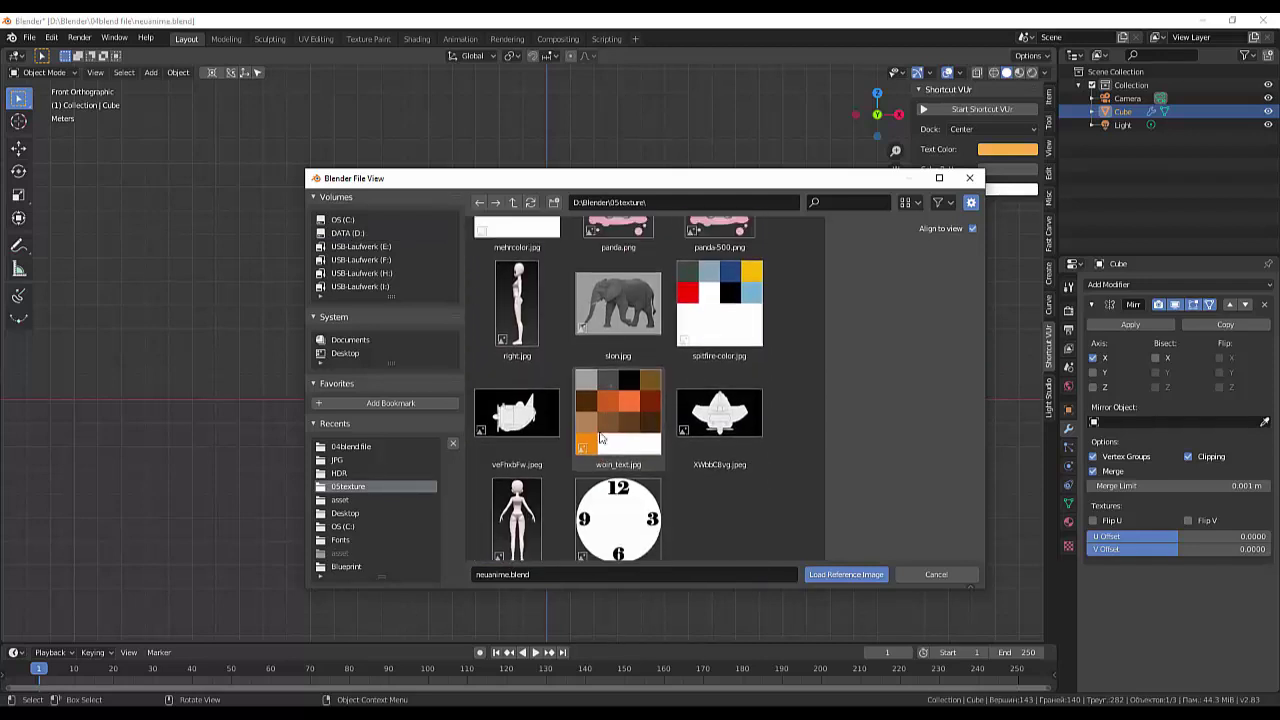
scroll(600, 437, "up", 5)
scroll(600, 437, "up", 2)
scroll(600, 437, "up", 2)
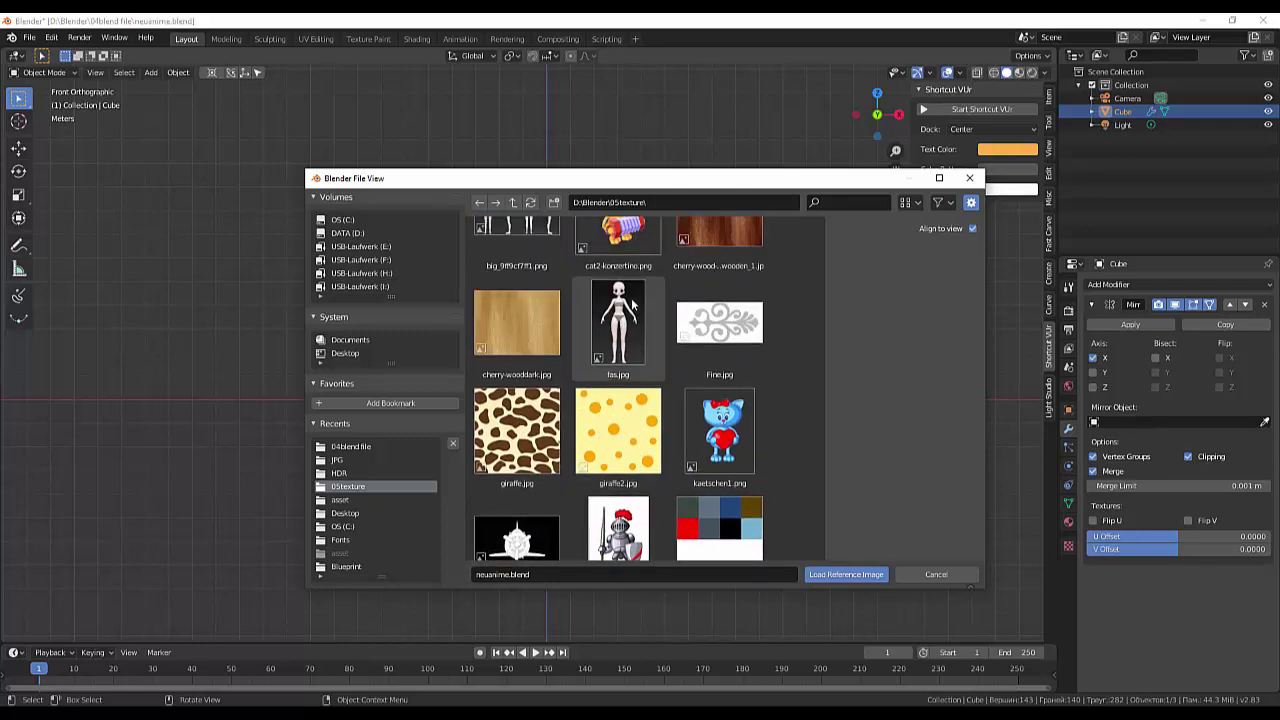
left_click(615, 330)
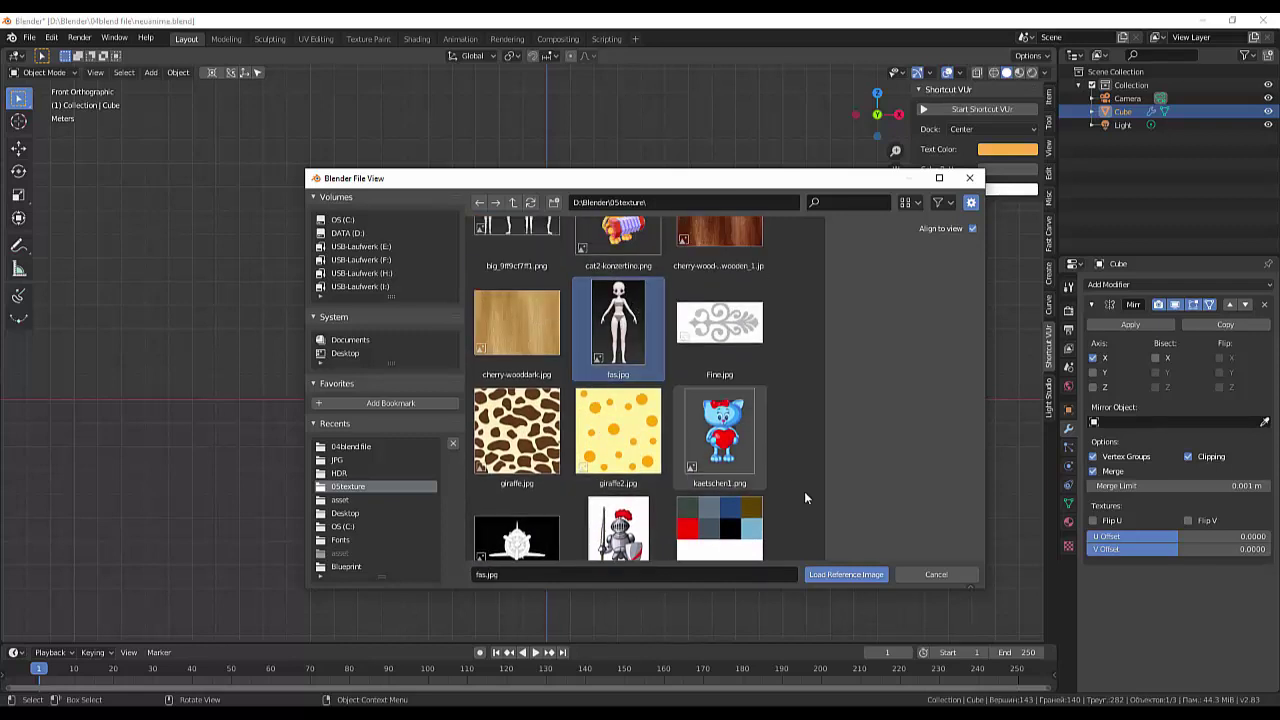
left_click(848, 575)
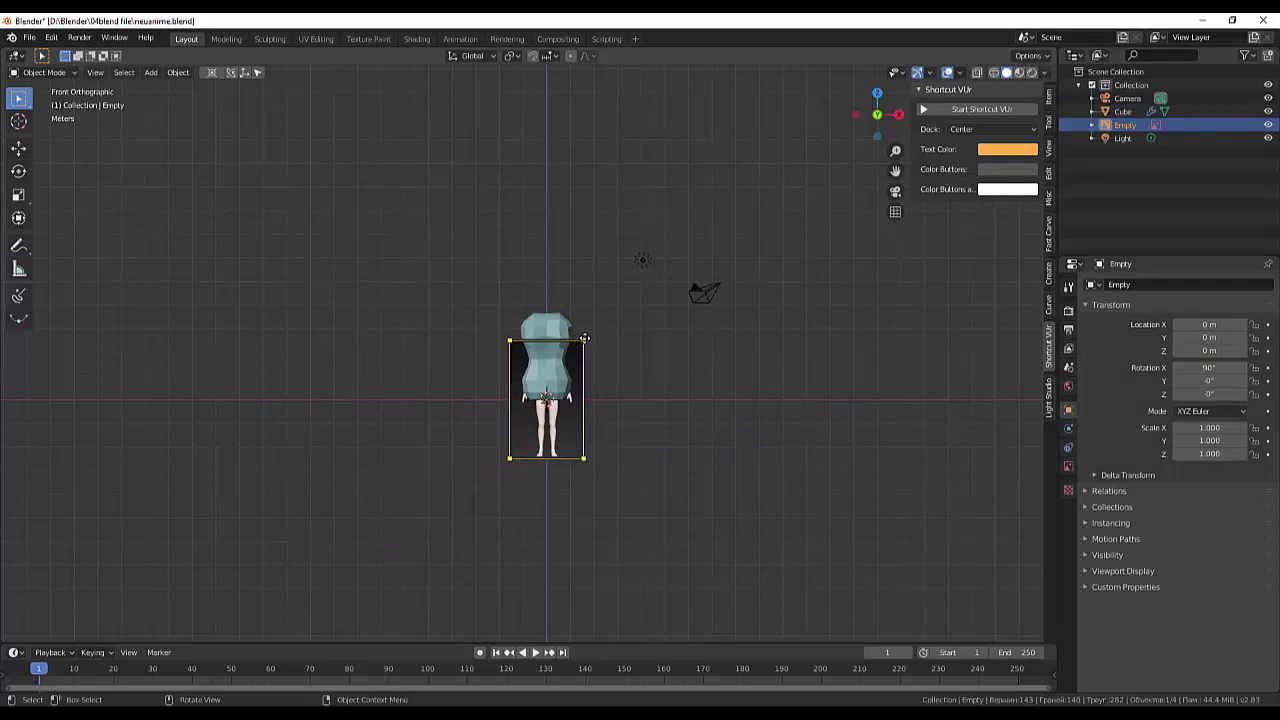
- Enlarge the fas.jpg reference to full character size and place it behind the body mesh
left_click_drag(585, 338, 727, 112)
left_click_drag(686, 267, 613, 345)
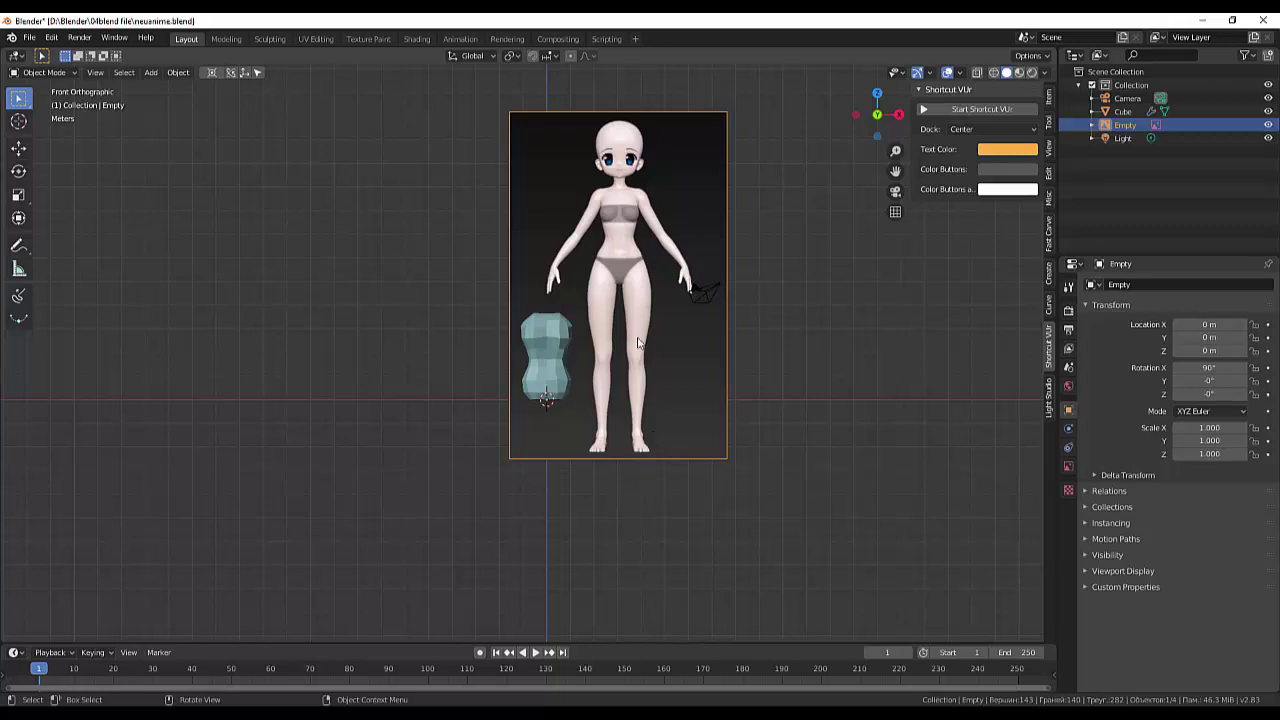
key("g")
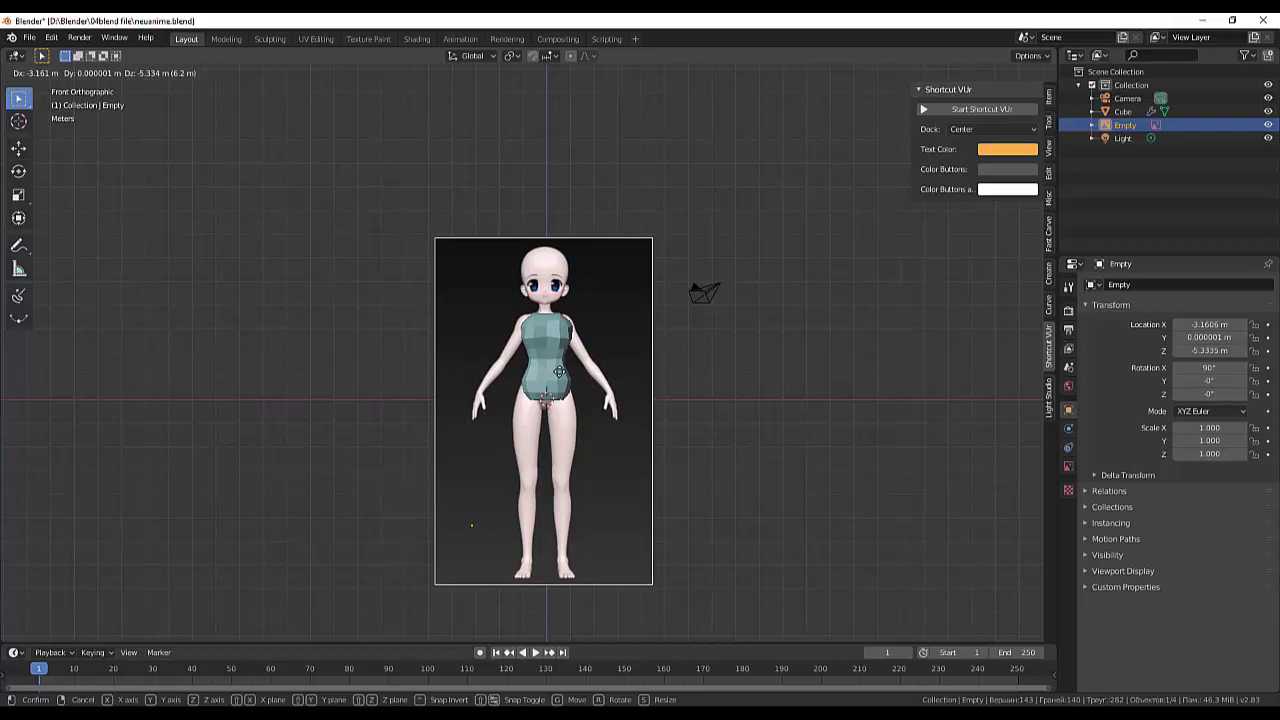
left_click(559, 371)
scroll(577, 434, "up", 1)
scroll(577, 434, "up", 2)
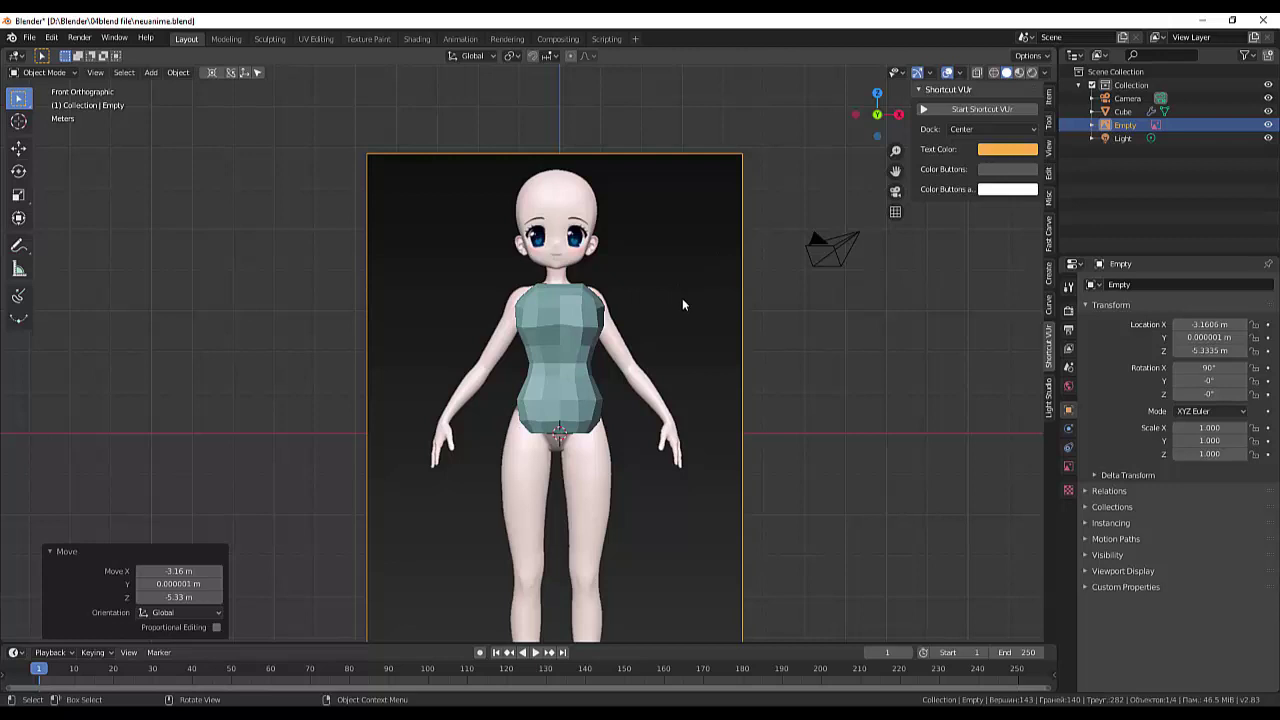
left_click(725, 376)
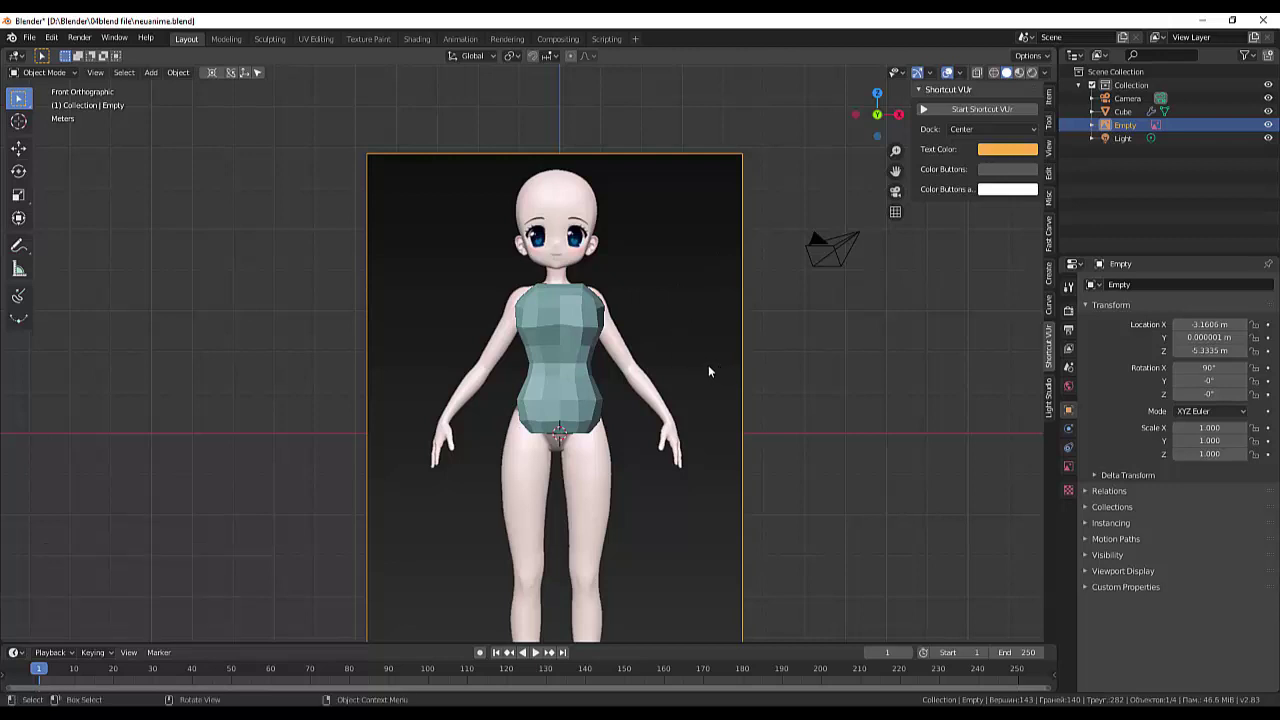
- Nudge the image to line up with the torso, then review its 15 m size and -0.17 offsets
key("g")
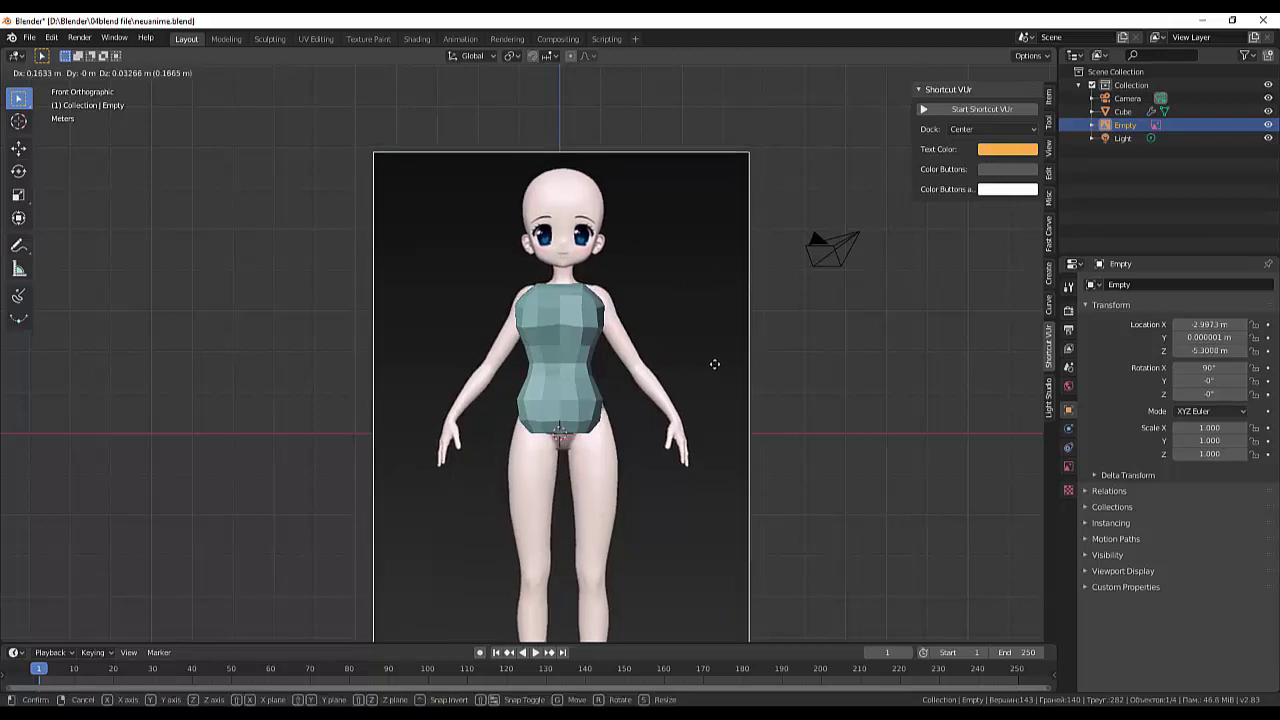
left_click(714, 364)
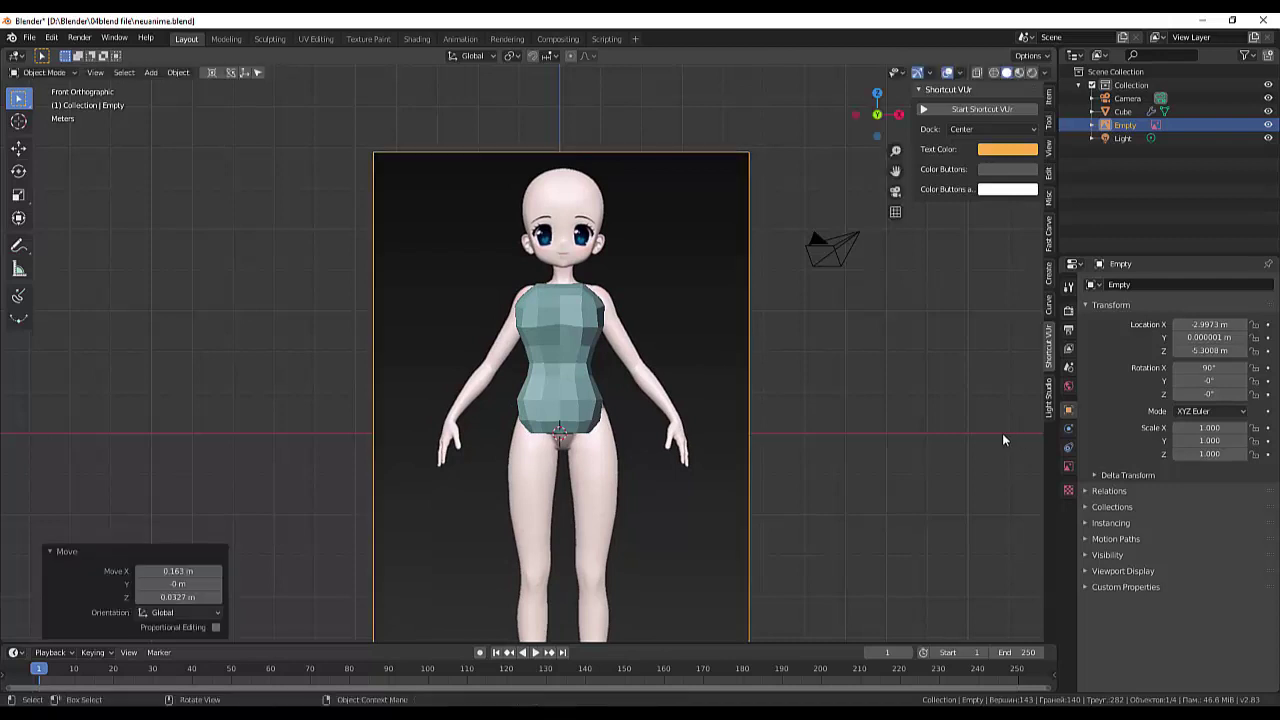
left_click(998, 440)
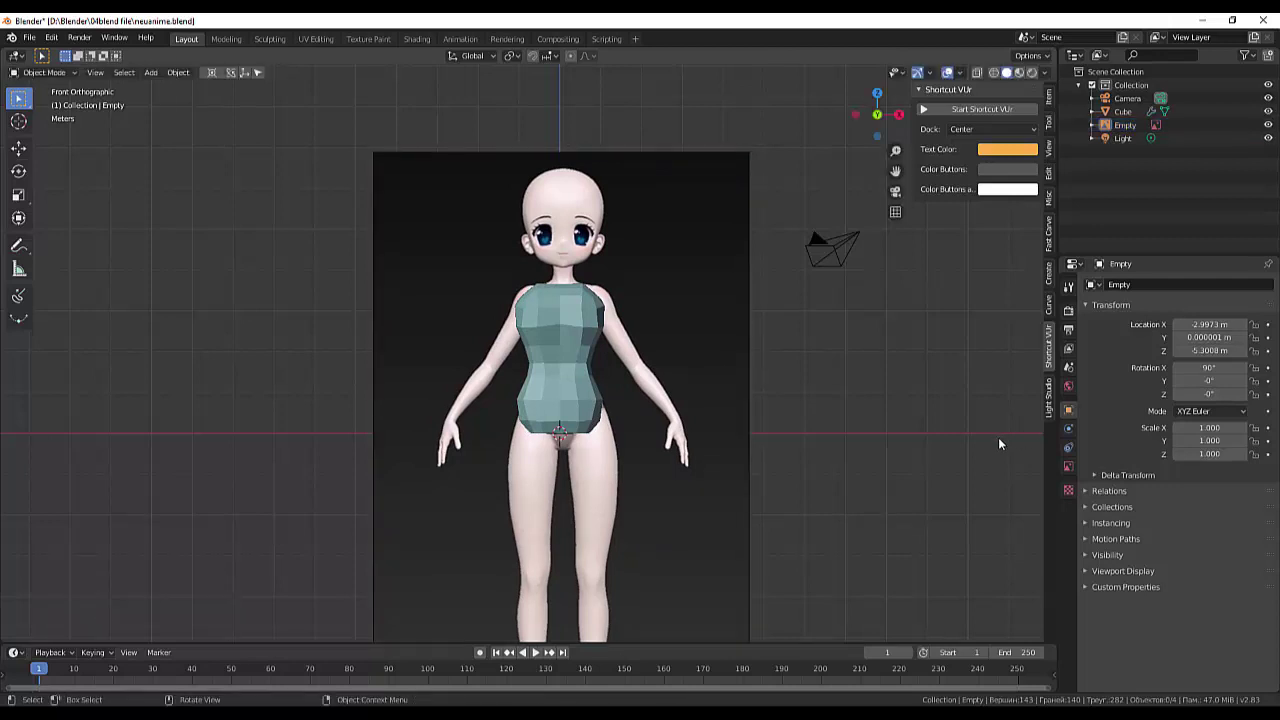
left_click(1068, 466)
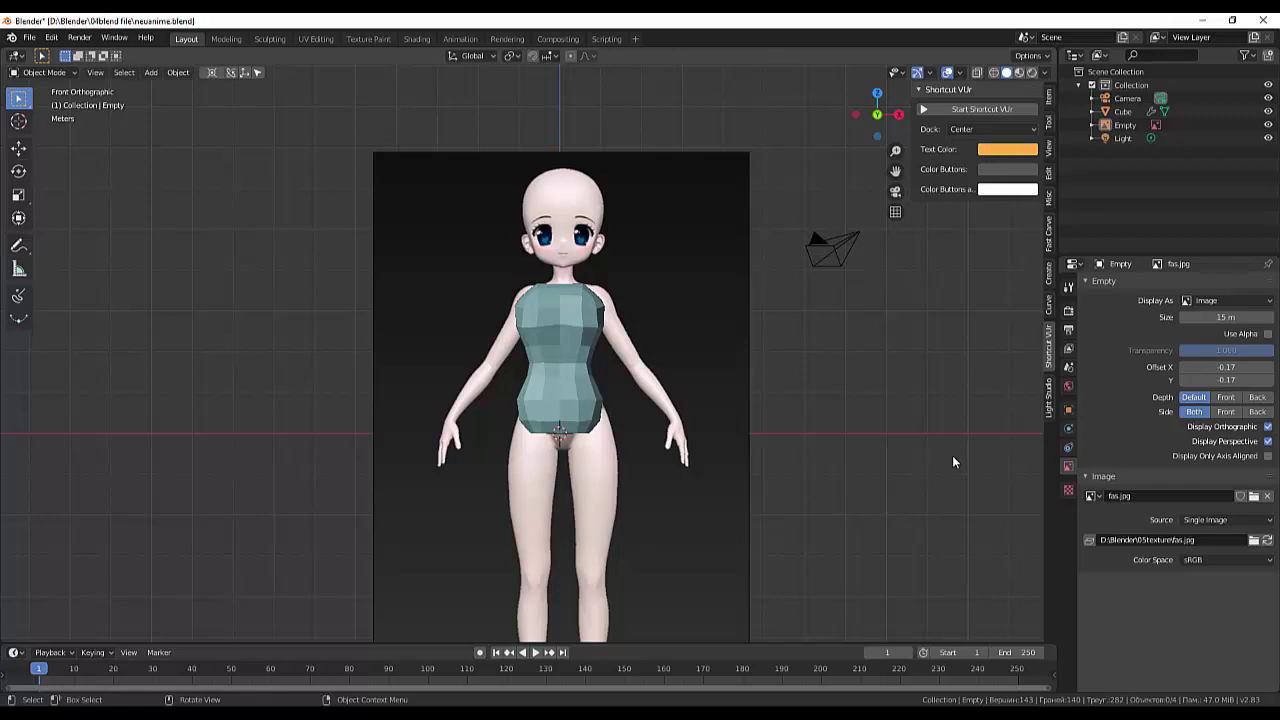
key("KP_3")
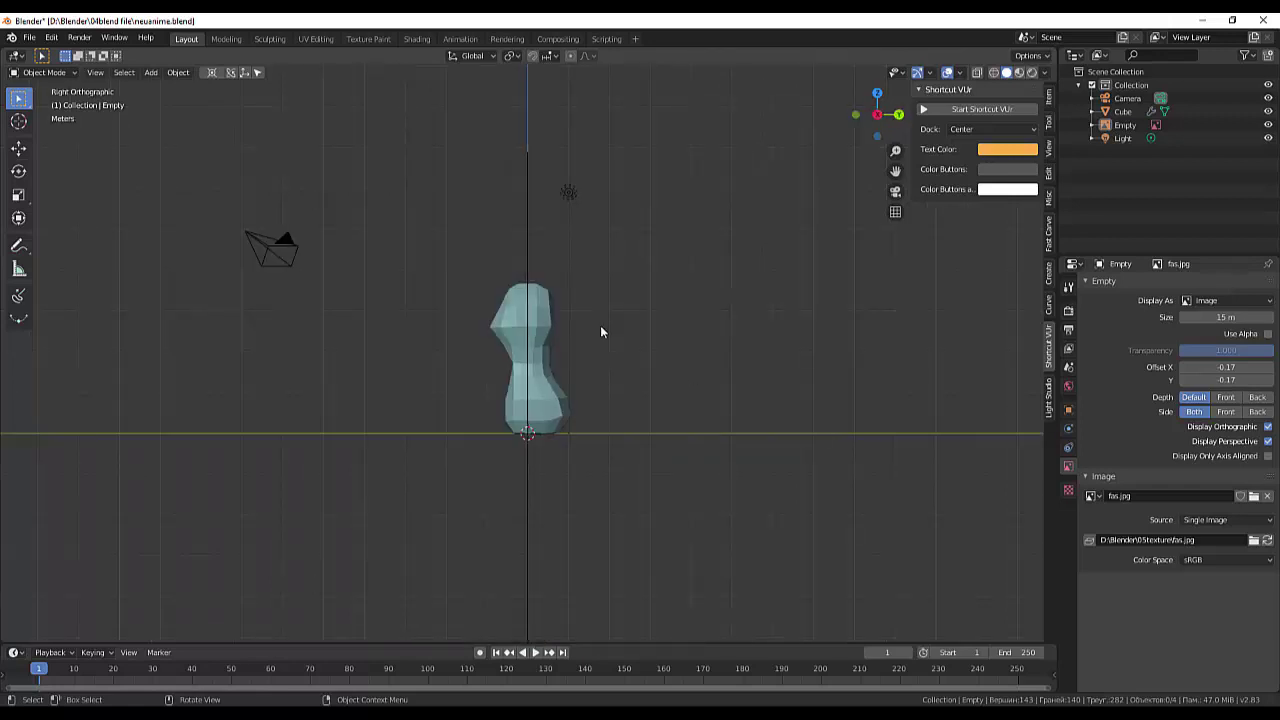
- Start opening a different file, then back out at the save prompt
left_click(29, 38)
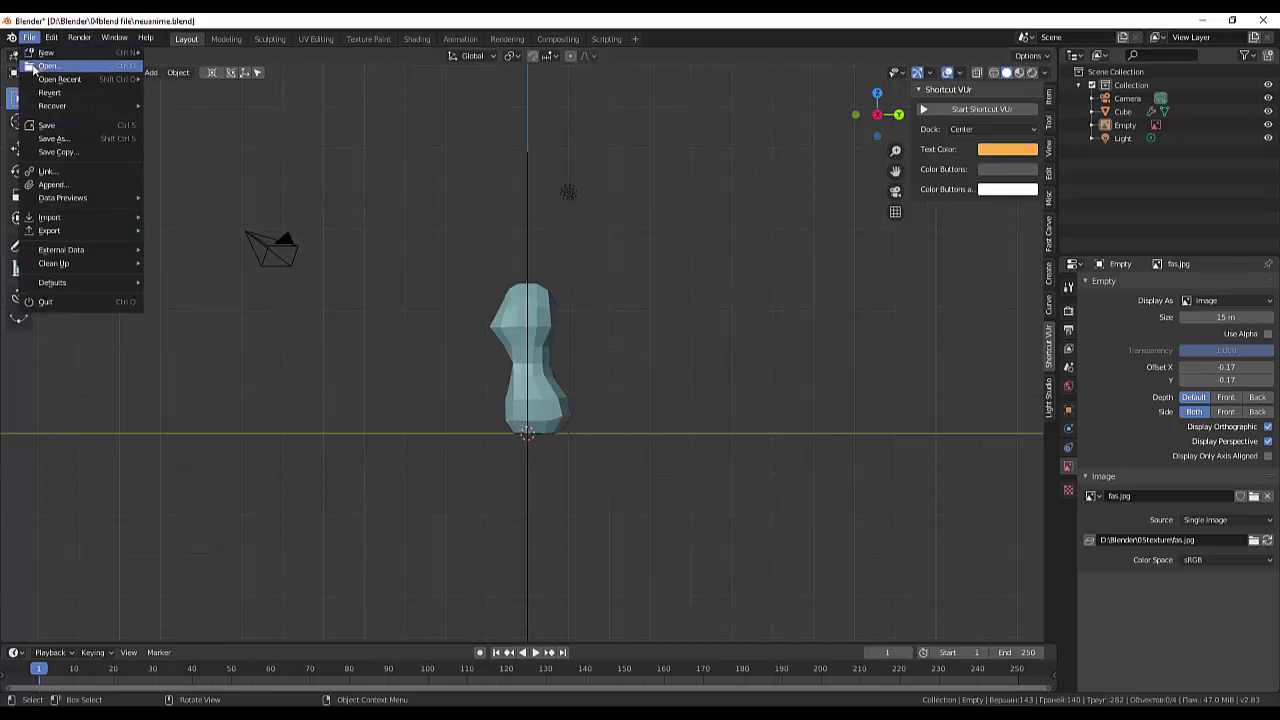
left_click(36, 66)
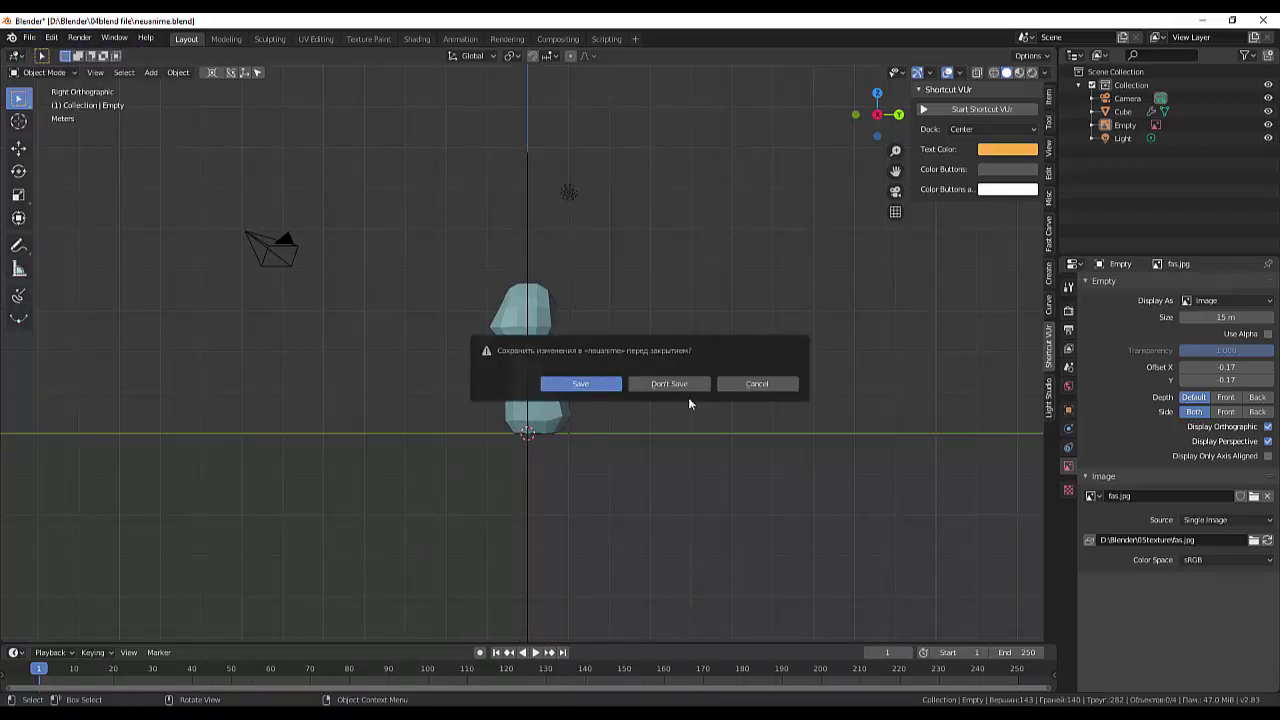
left_click(766, 385)
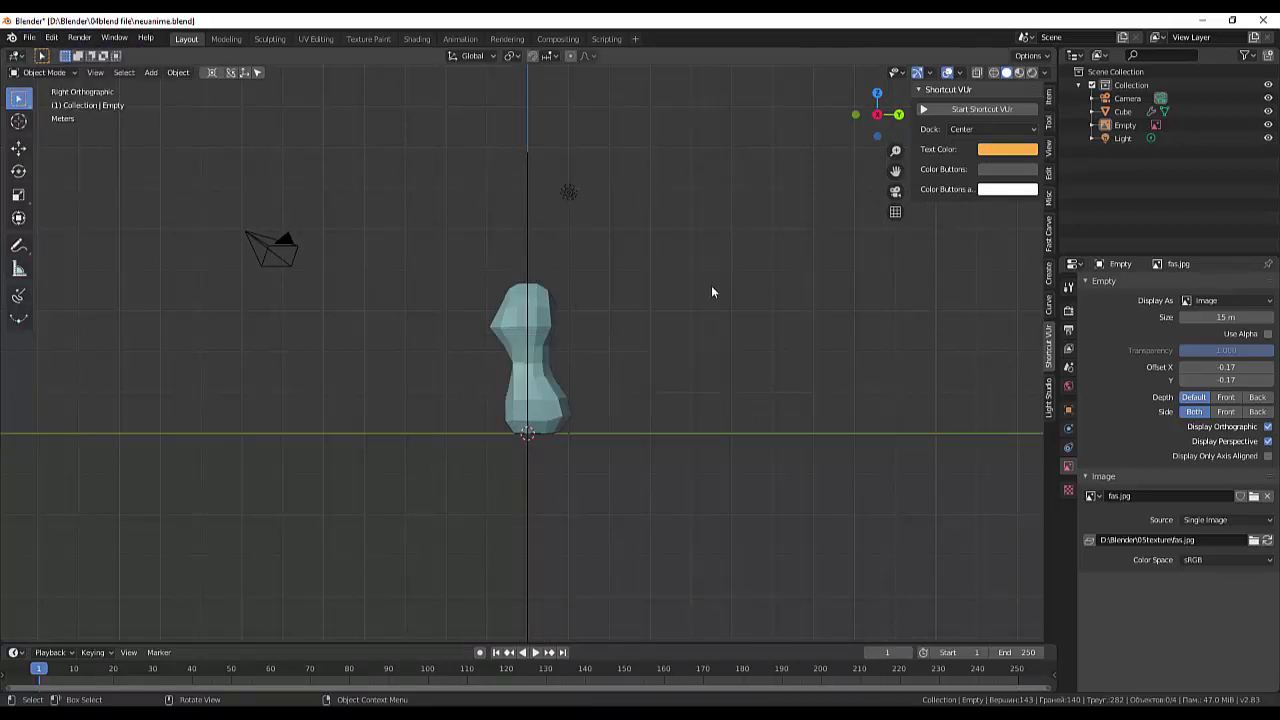
- Load right.jpg as a reference image, creating Empty.001 in the side view
key("shift+a")
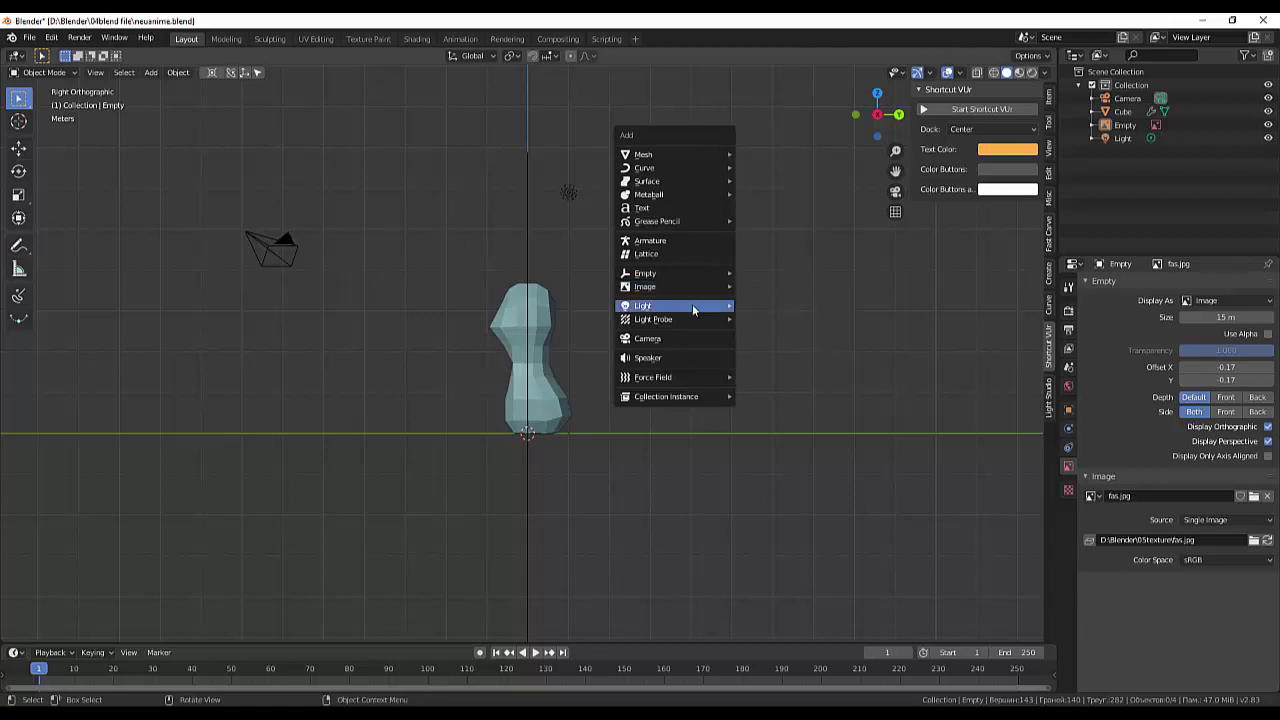
mouse_move(660, 287)
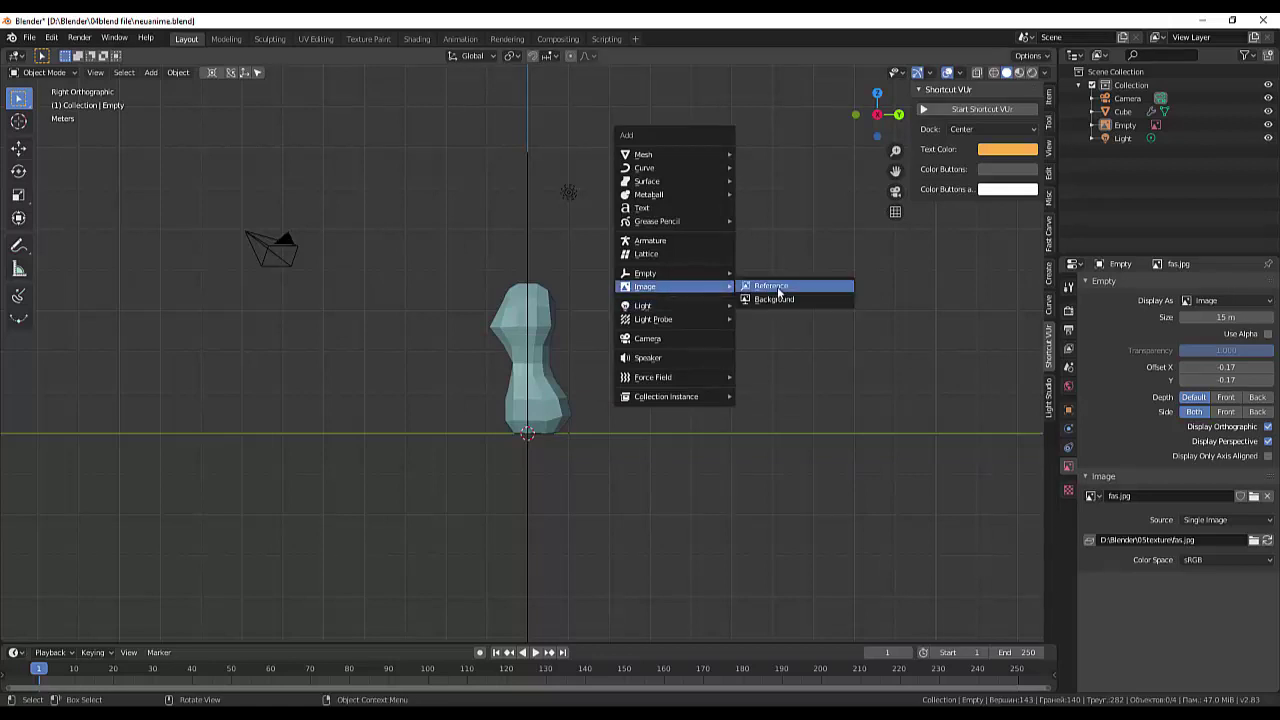
left_click(777, 286)
scroll(777, 288, "down", 1)
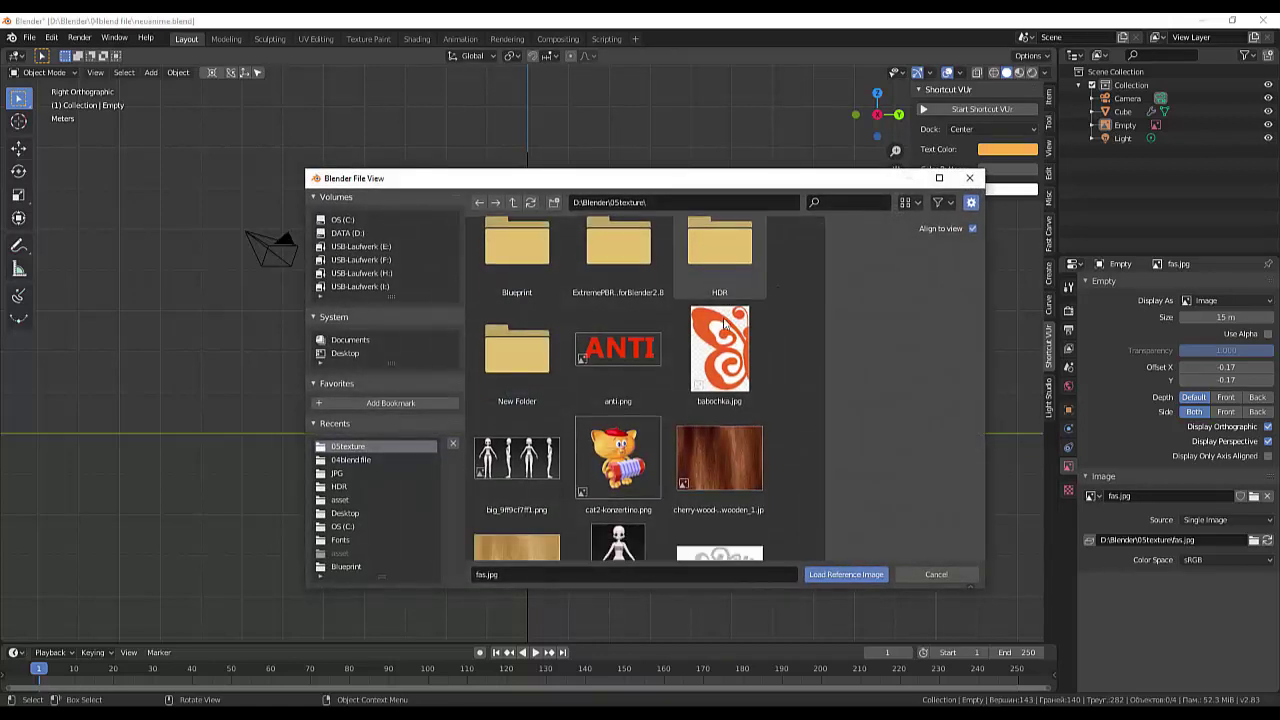
scroll(760, 300, "down", 2)
scroll(725, 323, "down", 2)
scroll(725, 323, "down", 5)
scroll(720, 330, "down", 5)
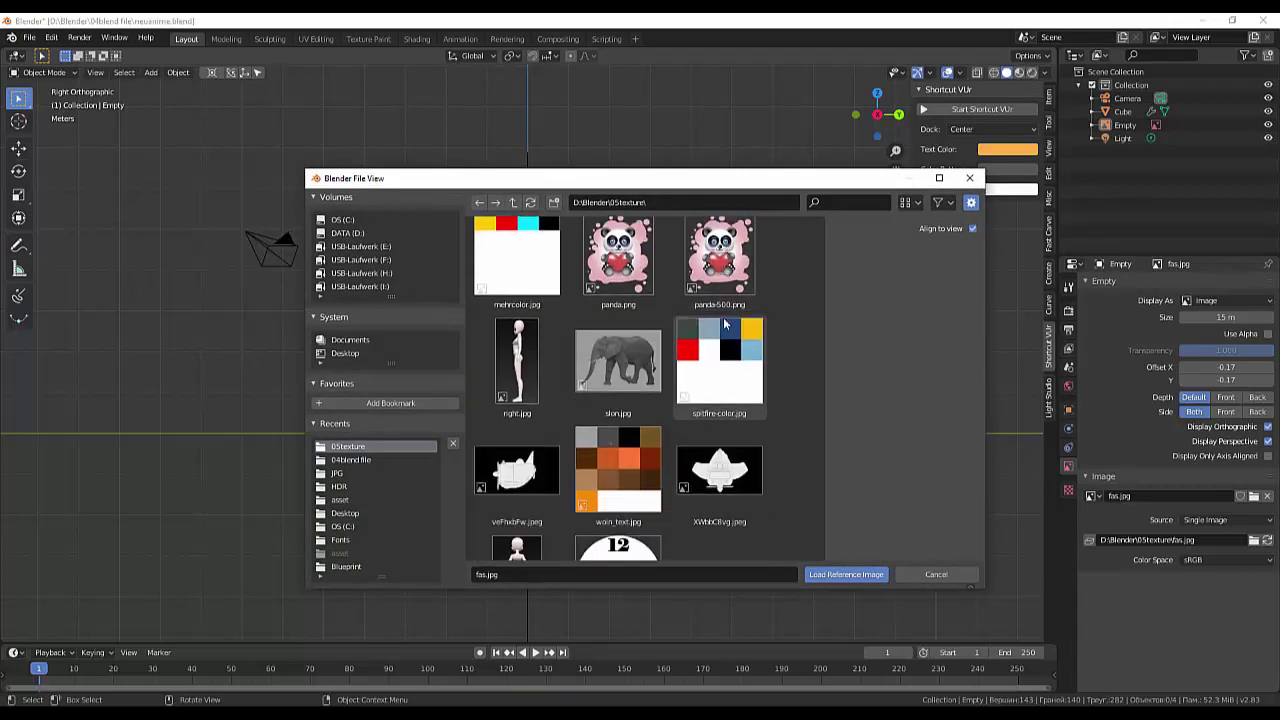
left_click(521, 362)
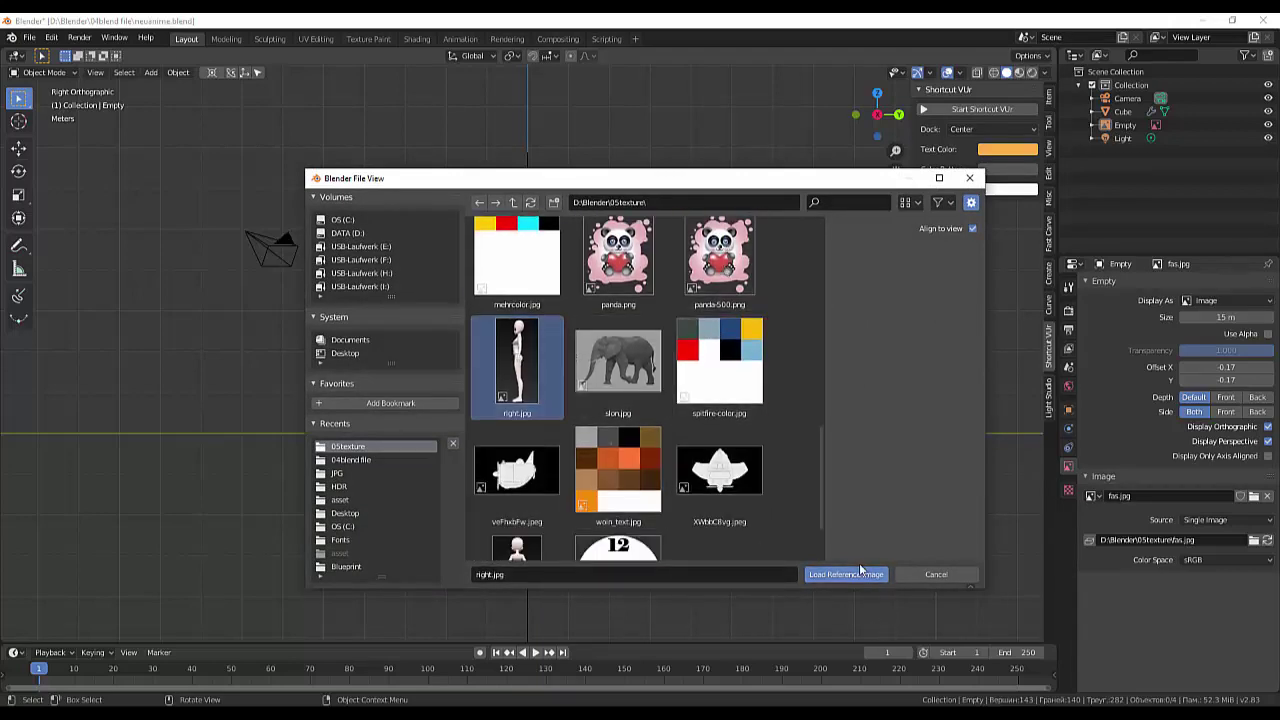
left_click(848, 572)
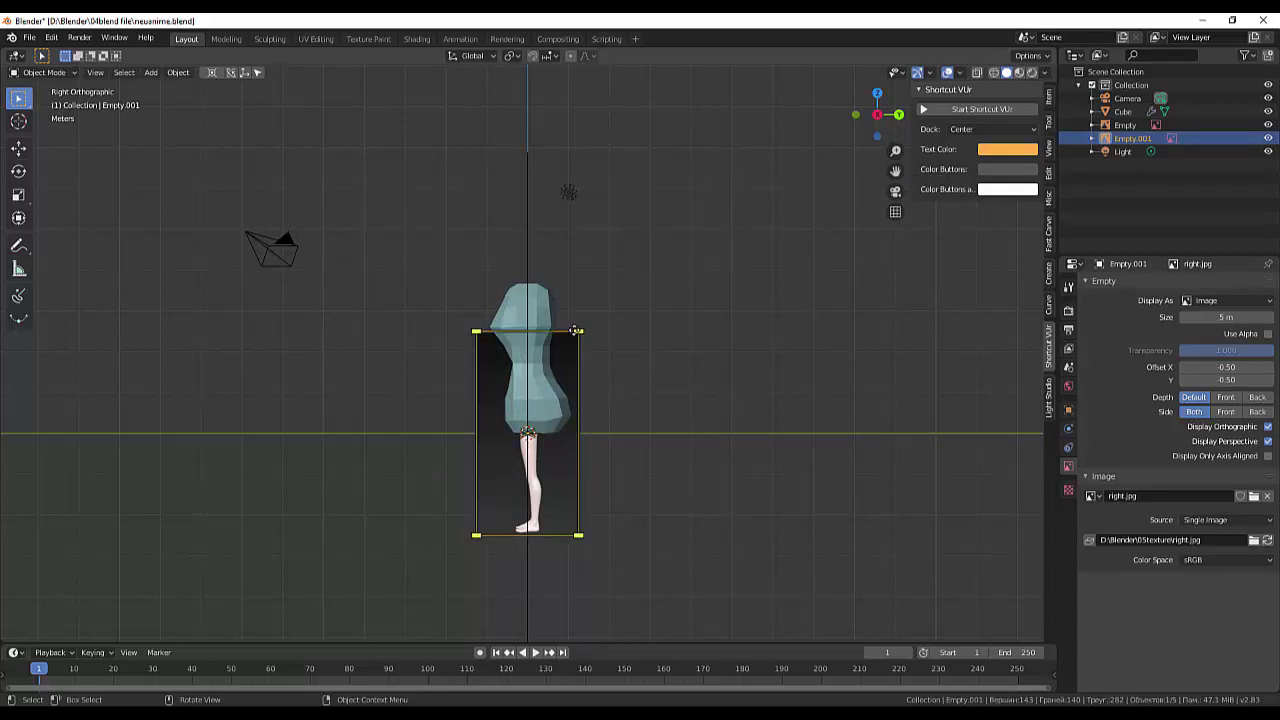
- Enlarge the right.jpg reference from its corner and move it behind the body mesh
left_click_drag(579, 331, 690, 238)
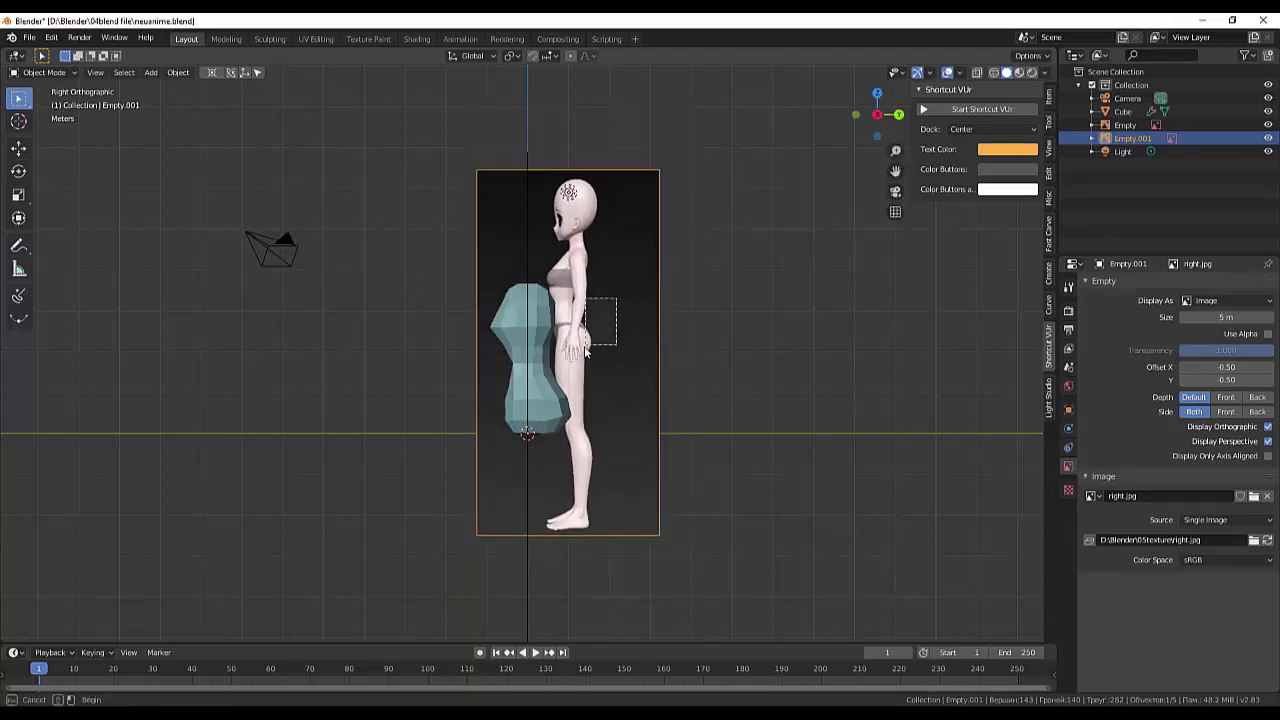
left_click(560, 234, "shift")
left_click(607, 245)
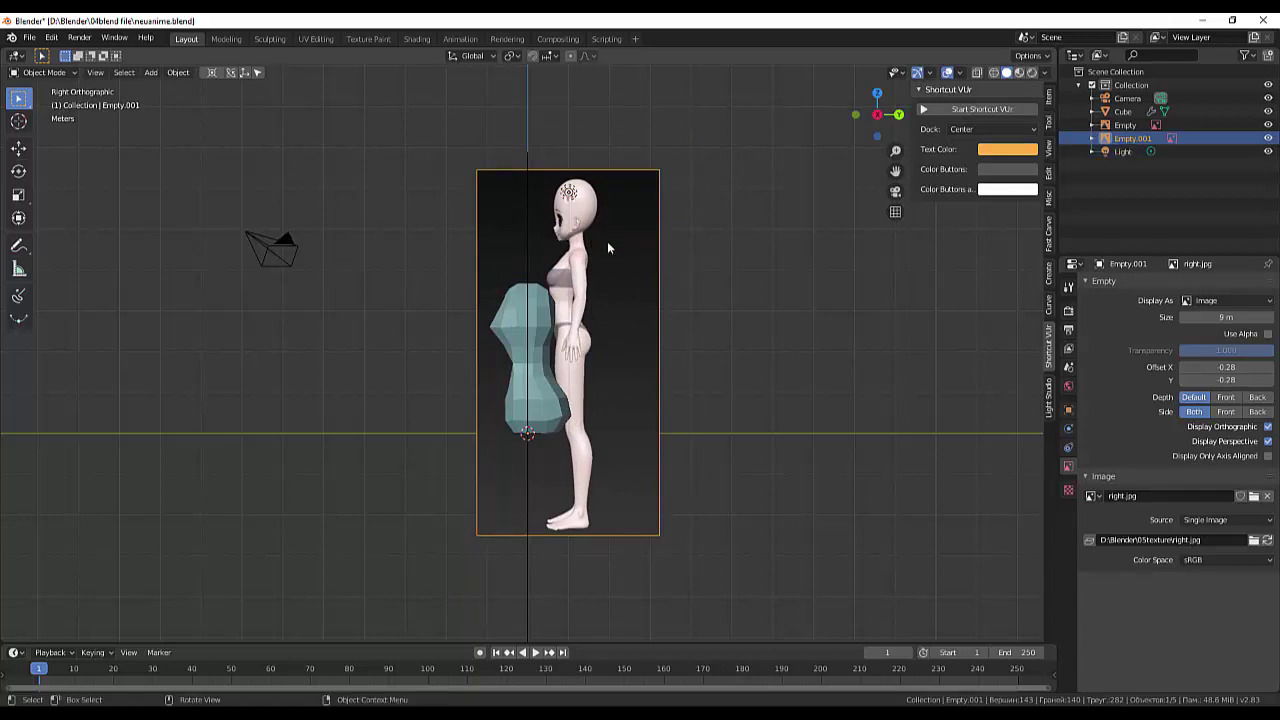
key("g")
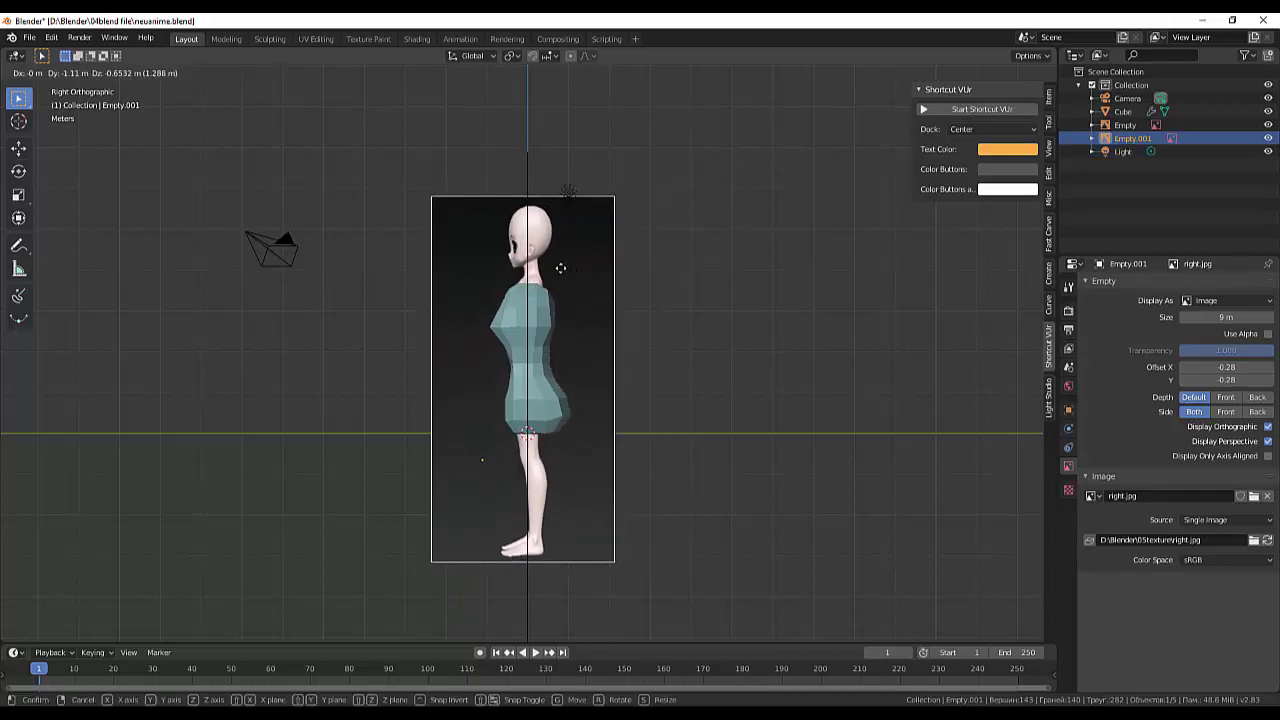
left_click(566, 281)
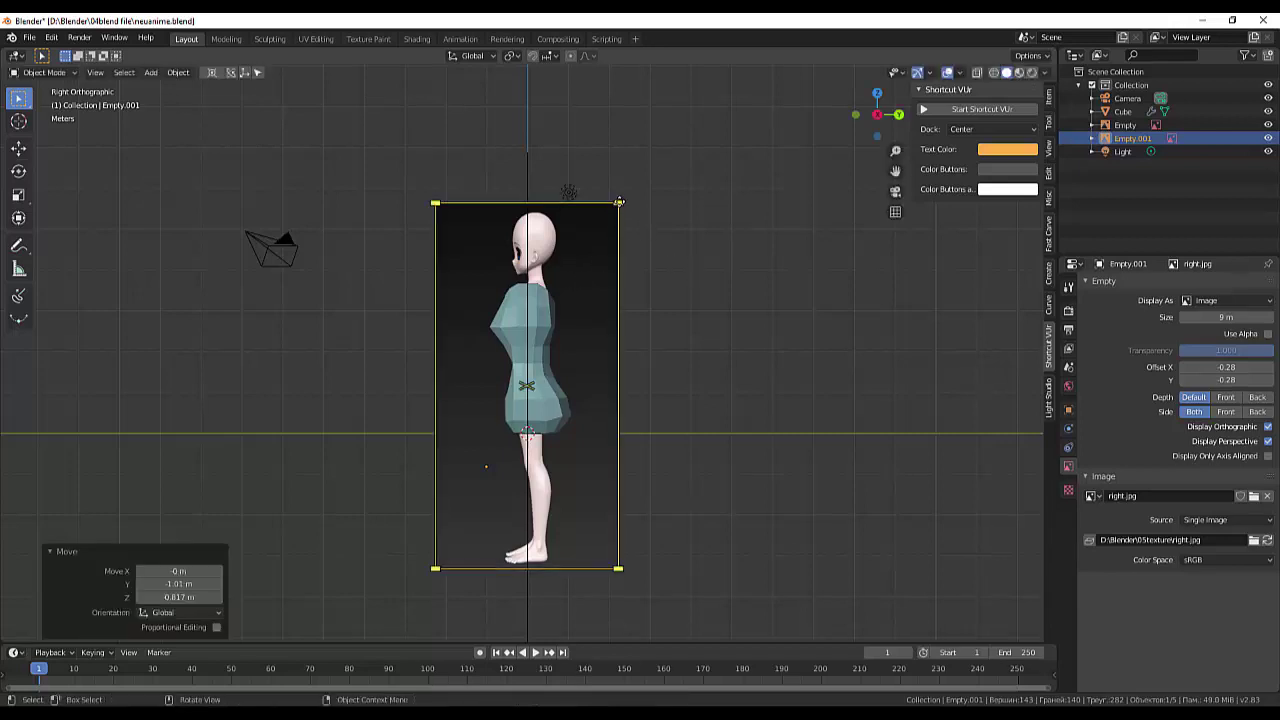
left_click_drag(619, 201, 647, 145)
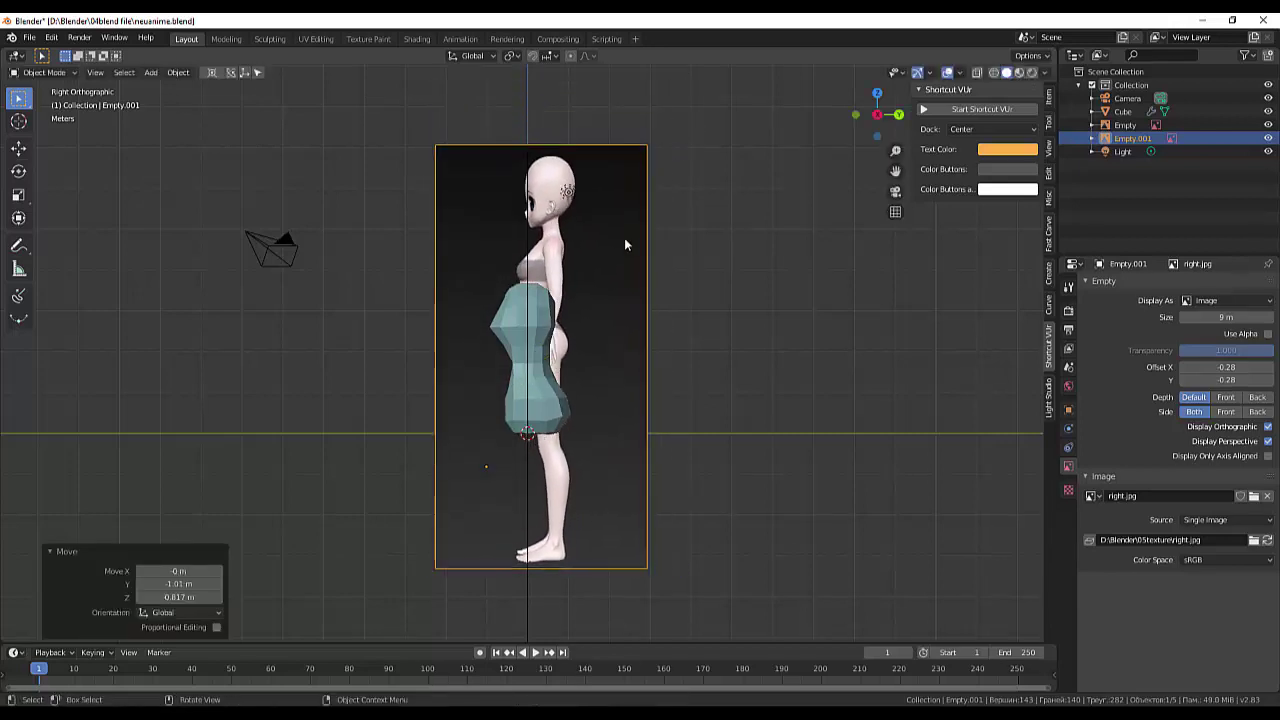
left_click_drag(571, 231, 574, 236)
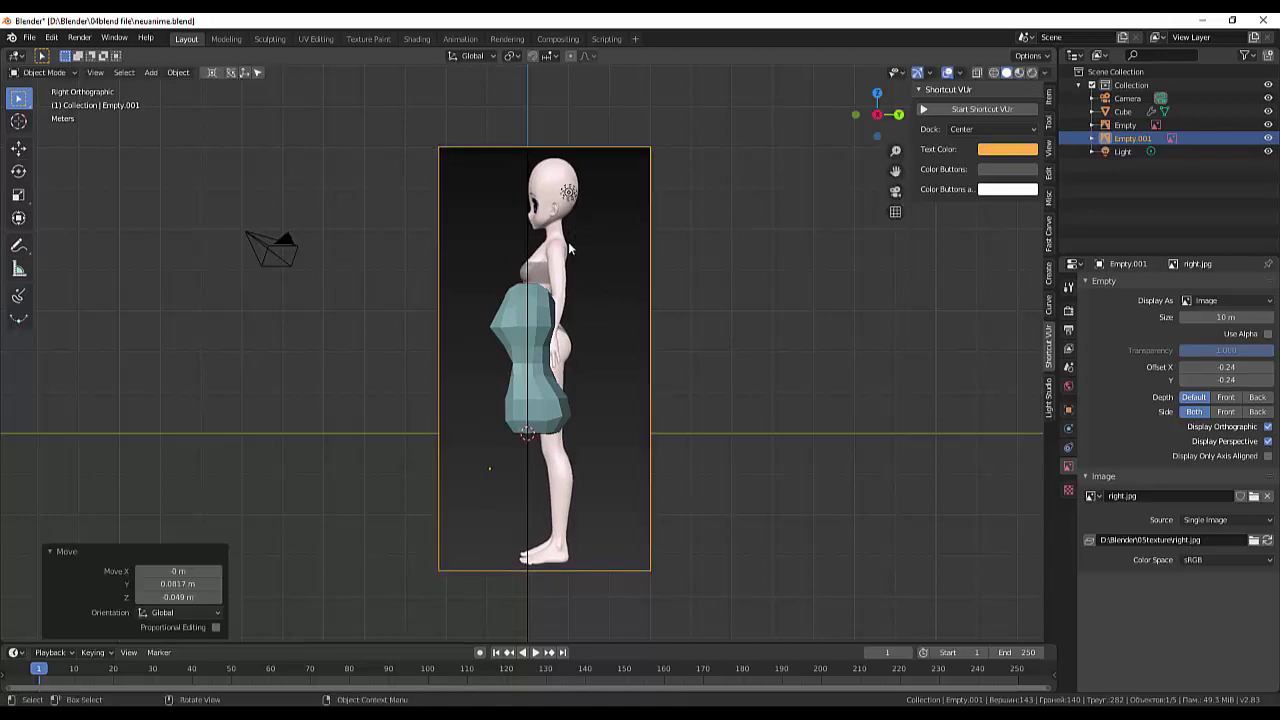
key("g")
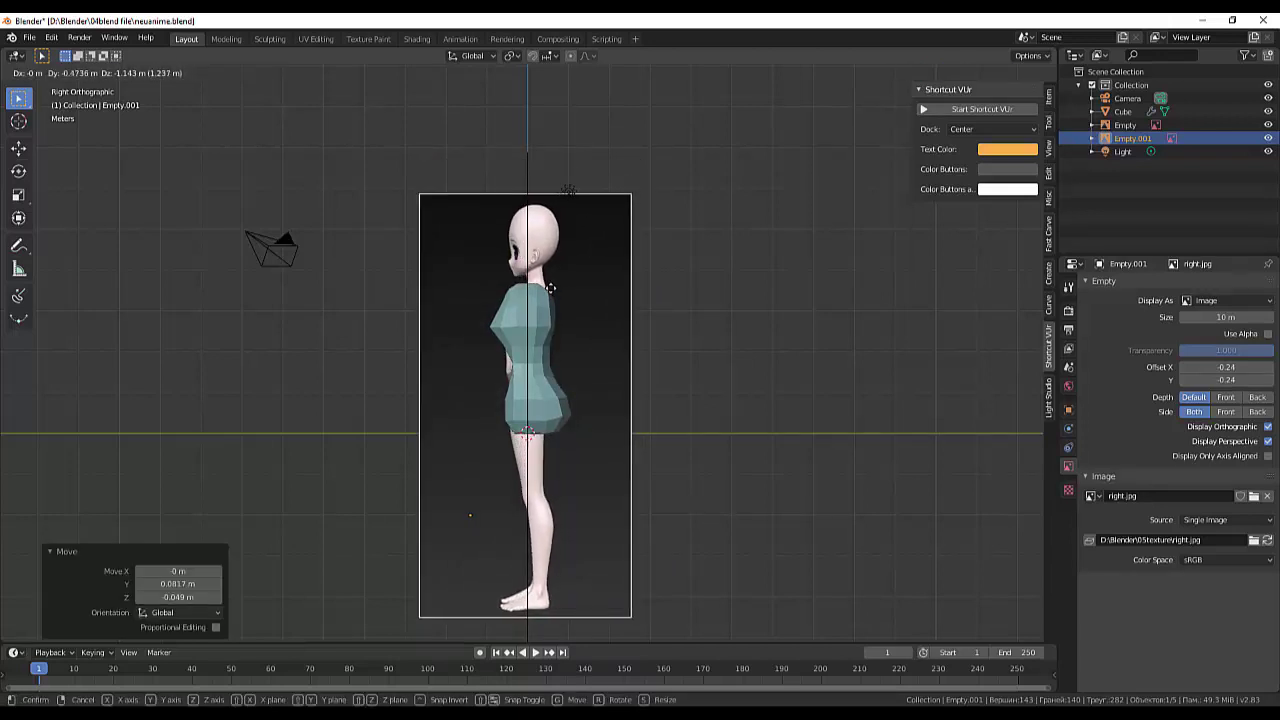
left_click(554, 288)
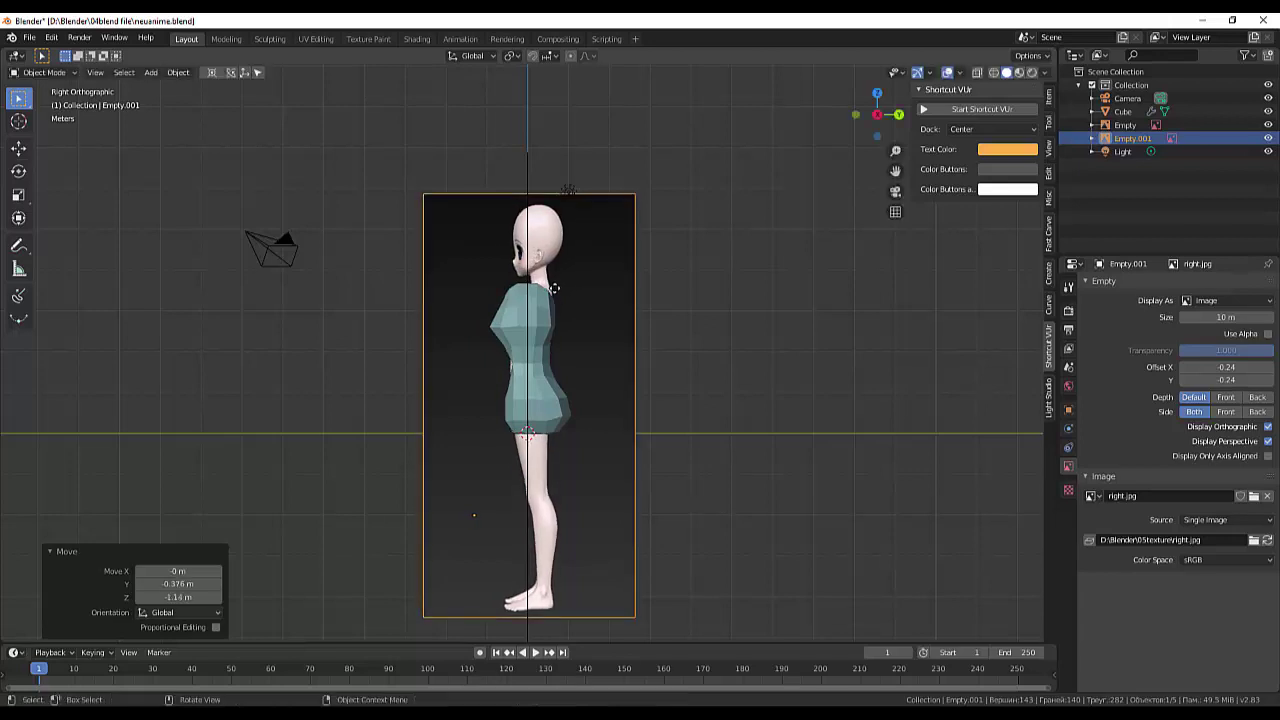
- Scale right.jpg up to 17 m, then move and rotate it to match the body's side profile
mouse_move(838, 398)
middle_mouse_down()
mouse_move(786, 366)
mouse_move(844, 389)
mouse_move(842, 373)
middle_mouse_up()
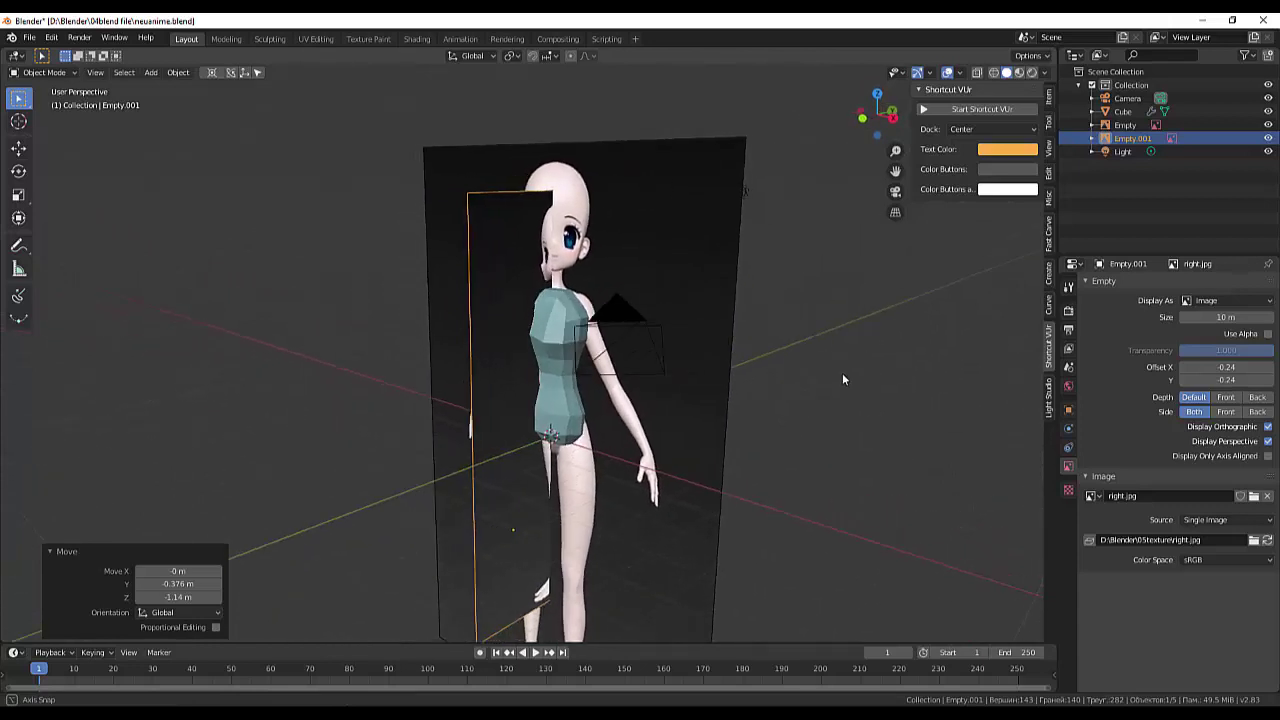
scroll(842, 374, "down", 2)
scroll(820, 375, "down", 2)
left_click(485, 268)
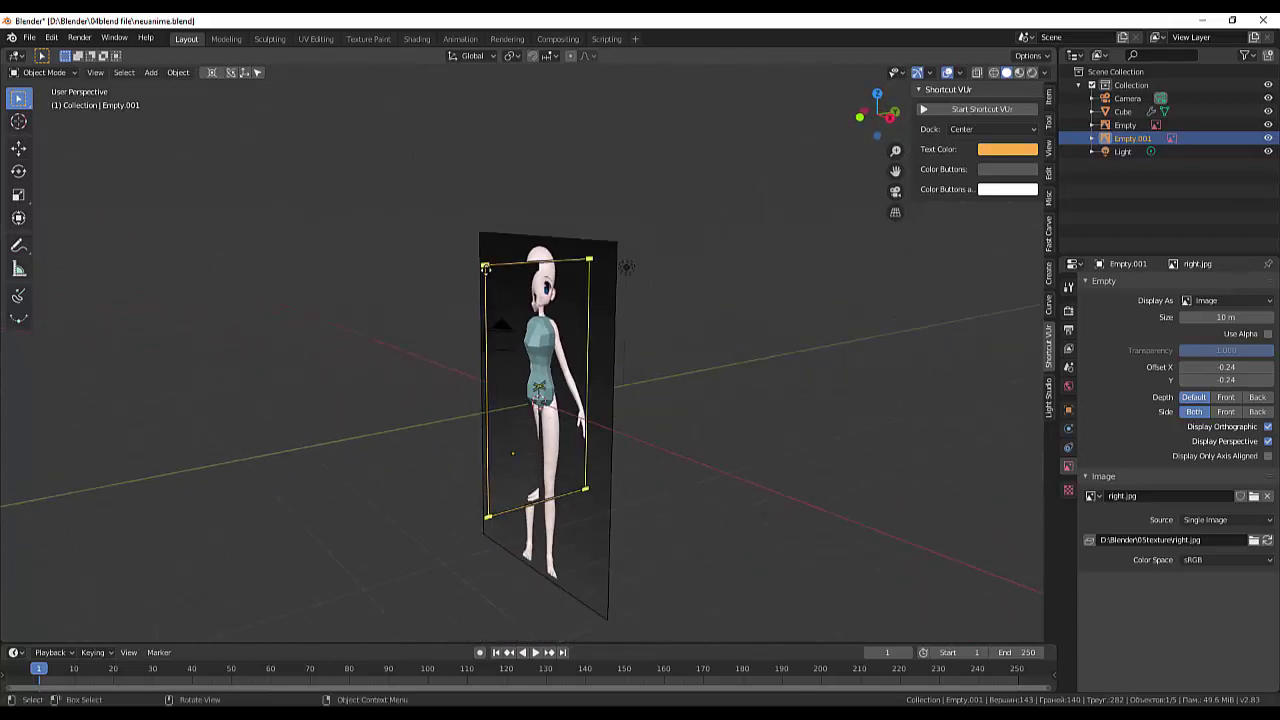
left_click_drag(485, 265, 464, 206)
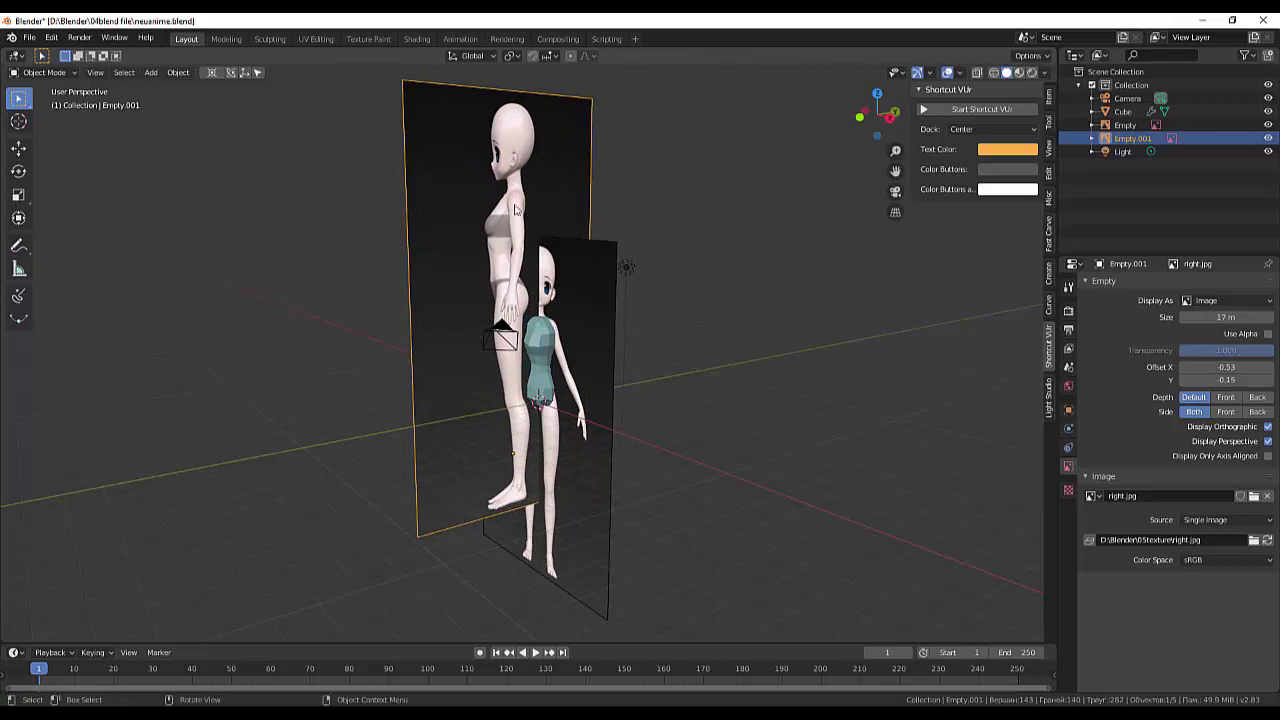
key("g")
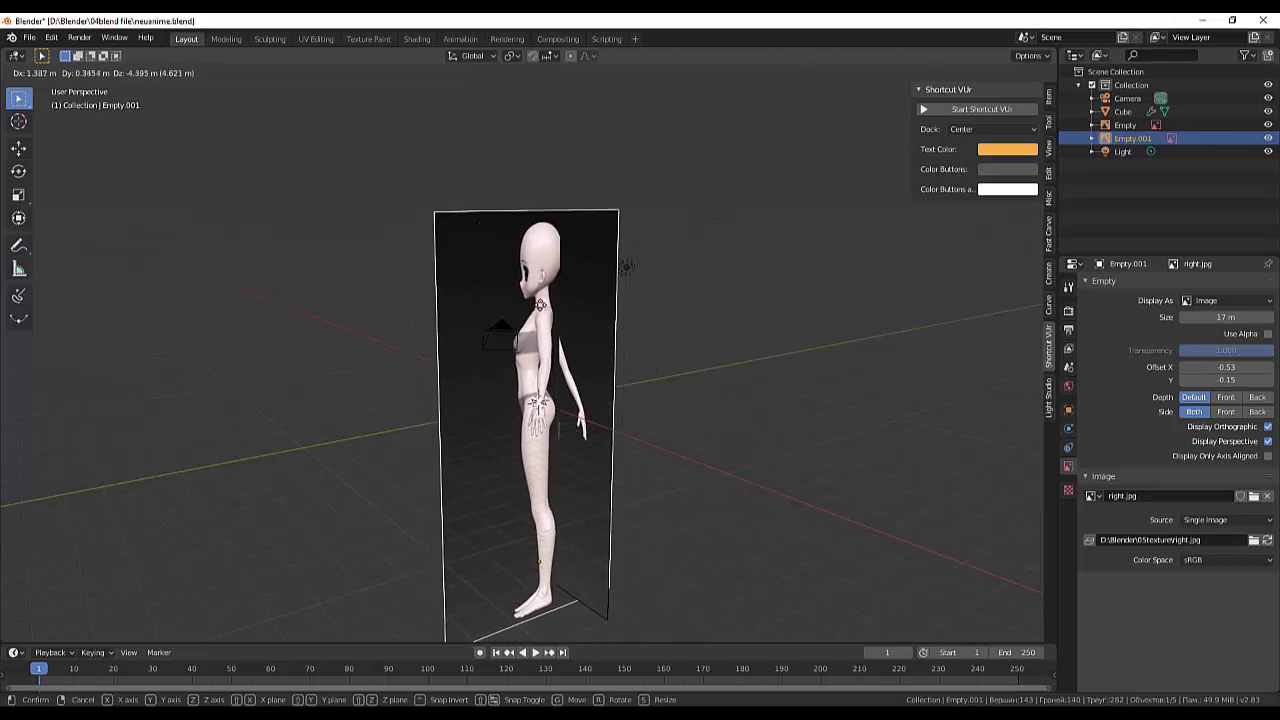
left_click(626, 267)
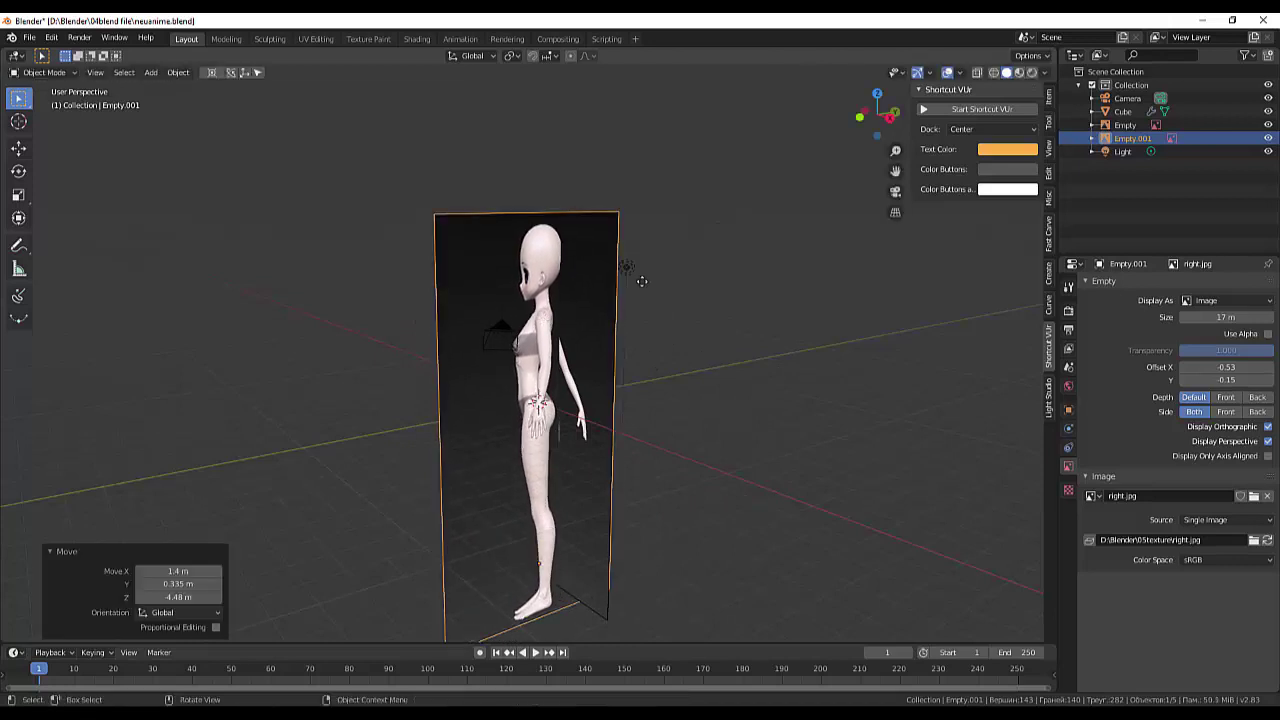
key("g")
right_click(728, 276)
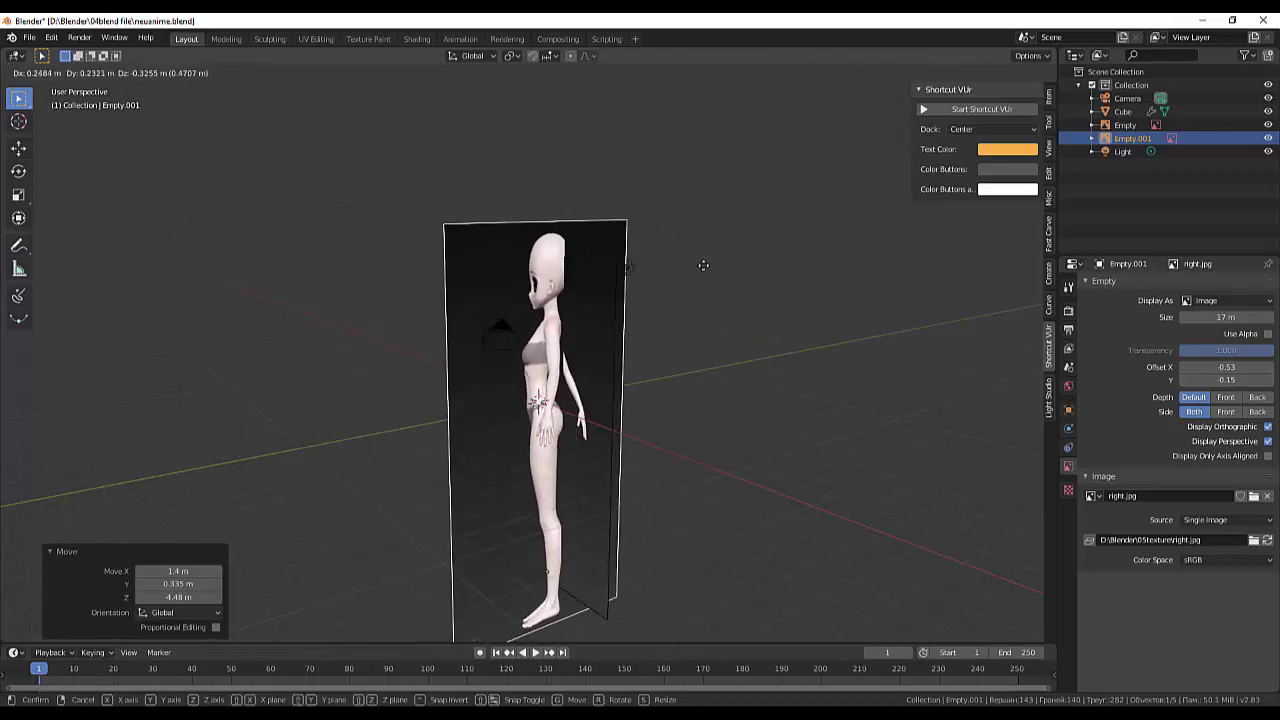
key("r")
left_click(609, 242)
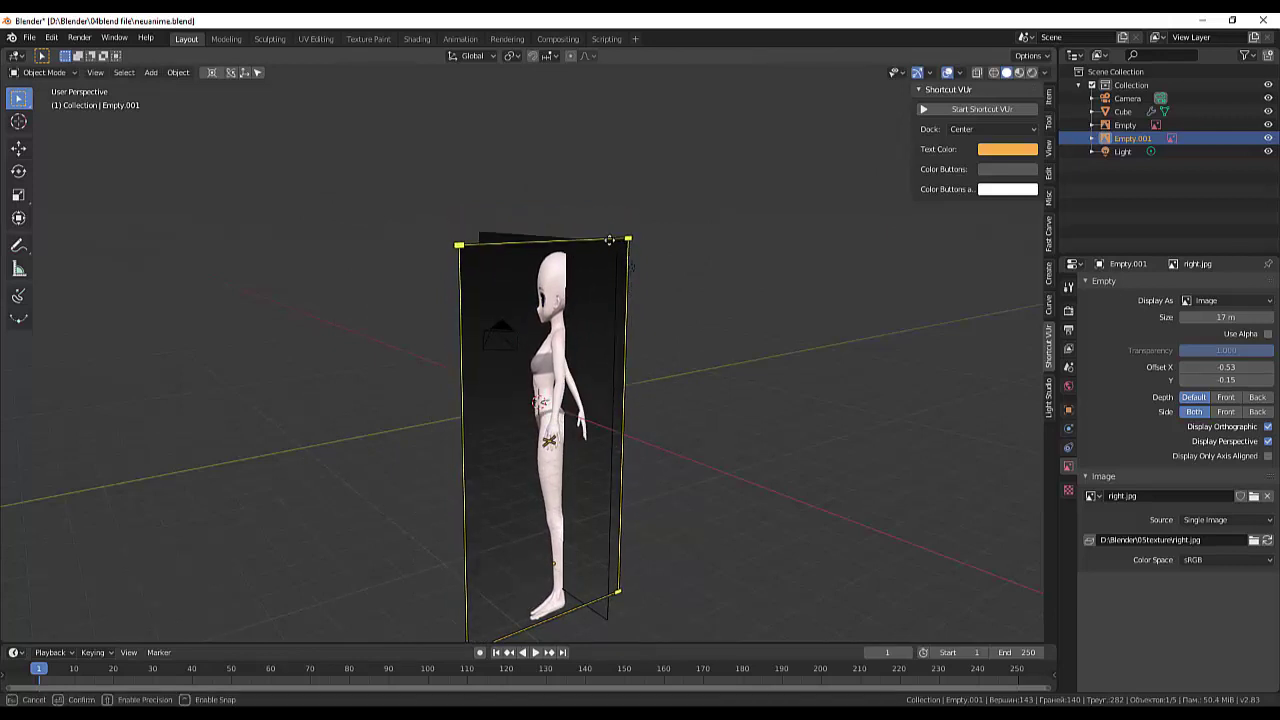
mouse_move(788, 342)
middle_mouse_down()
mouse_move(734, 439)
mouse_move(684, 339)
mouse_move(729, 335)
middle_mouse_up()
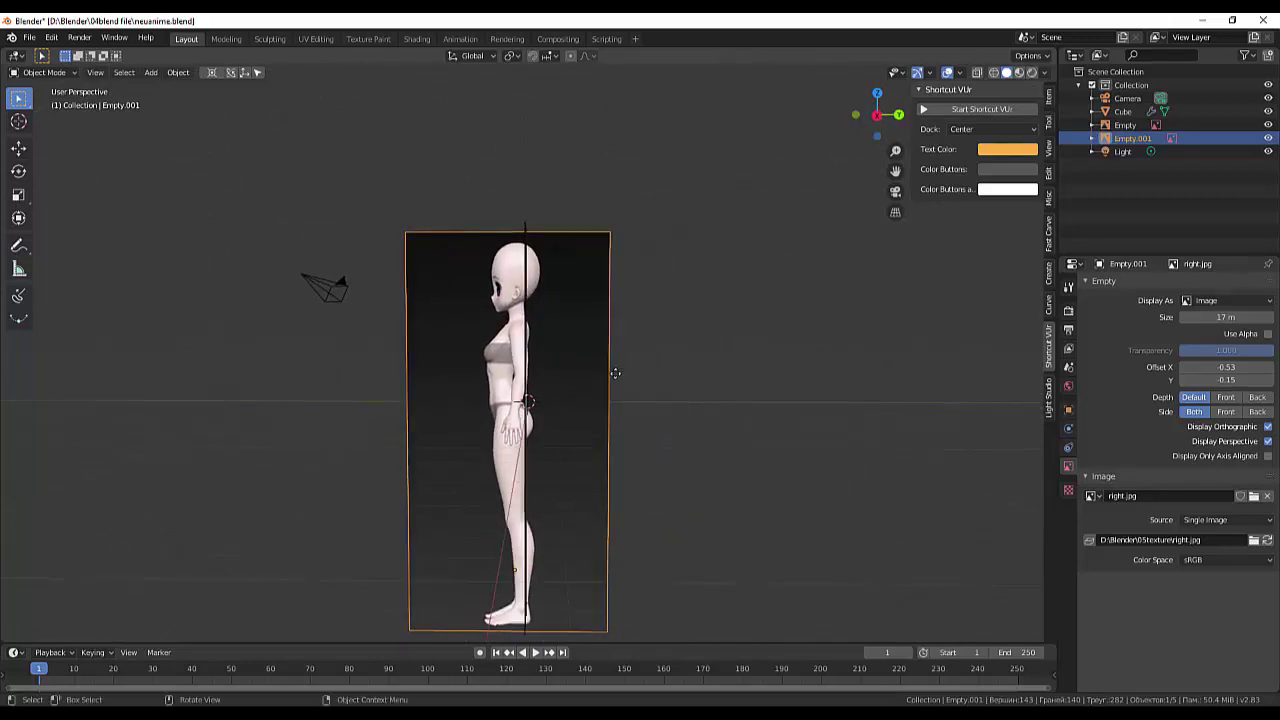
- Move the right.jpg empty -1.83 m in X so it stands edge-on through the body centre
key("g")
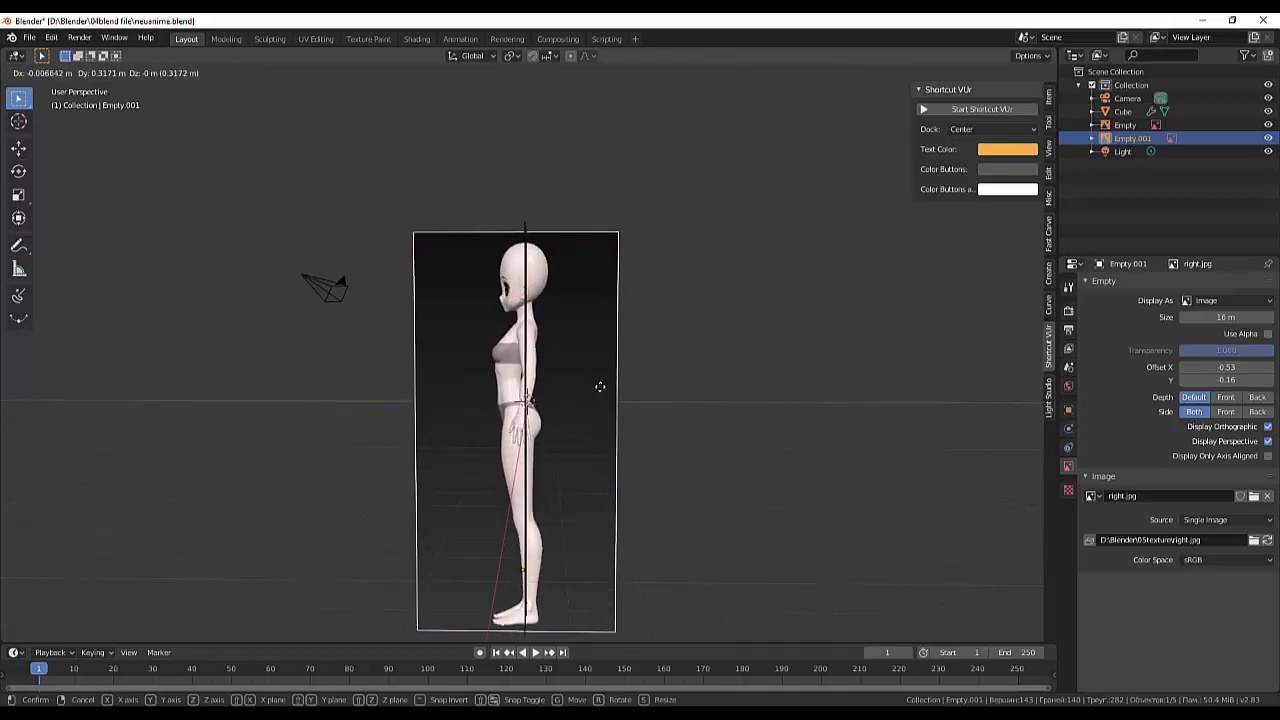
left_click(600, 386)
mouse_move(694, 394)
middle_mouse_down()
mouse_move(715, 405)
mouse_move(851, 394)
middle_mouse_up()
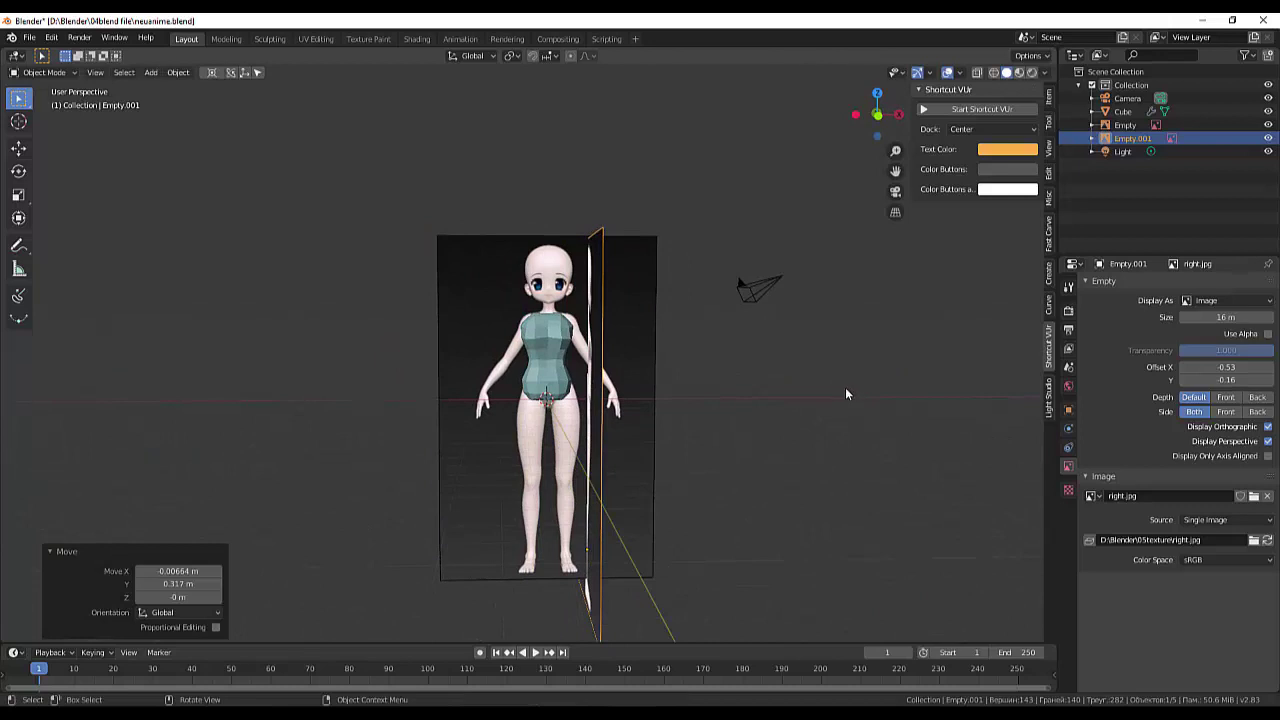
left_click(598, 398)
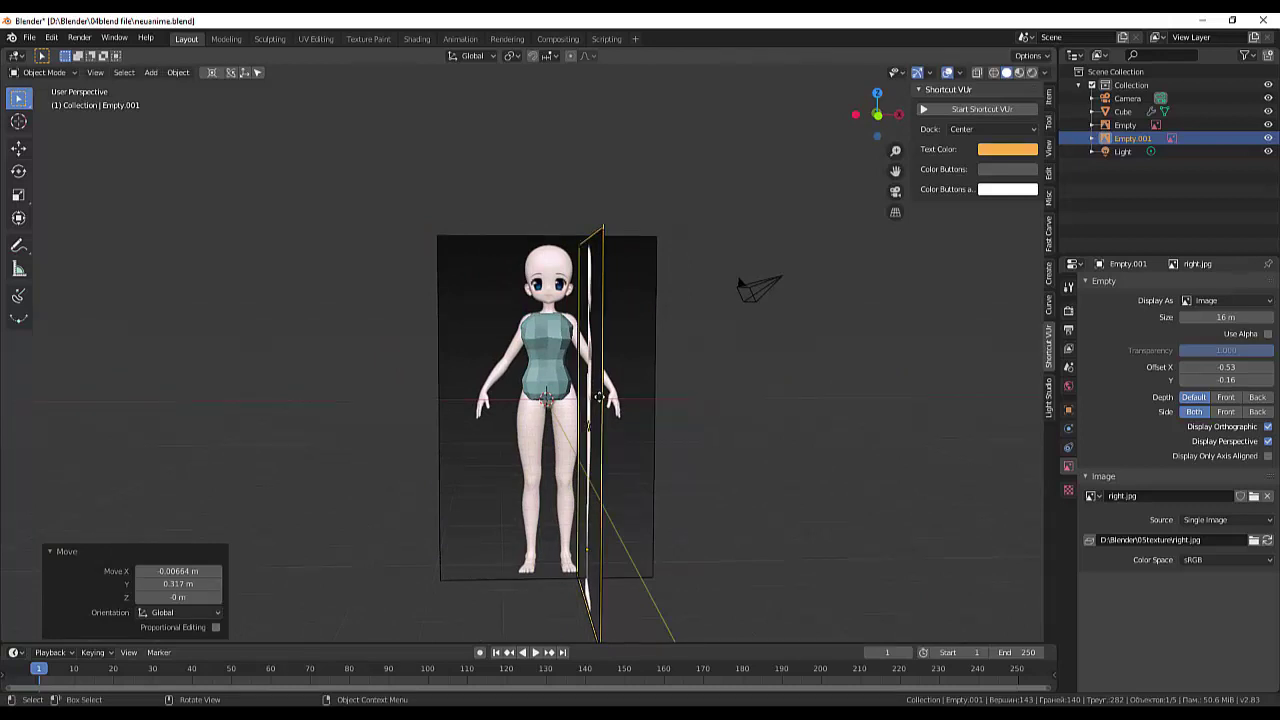
key("g")
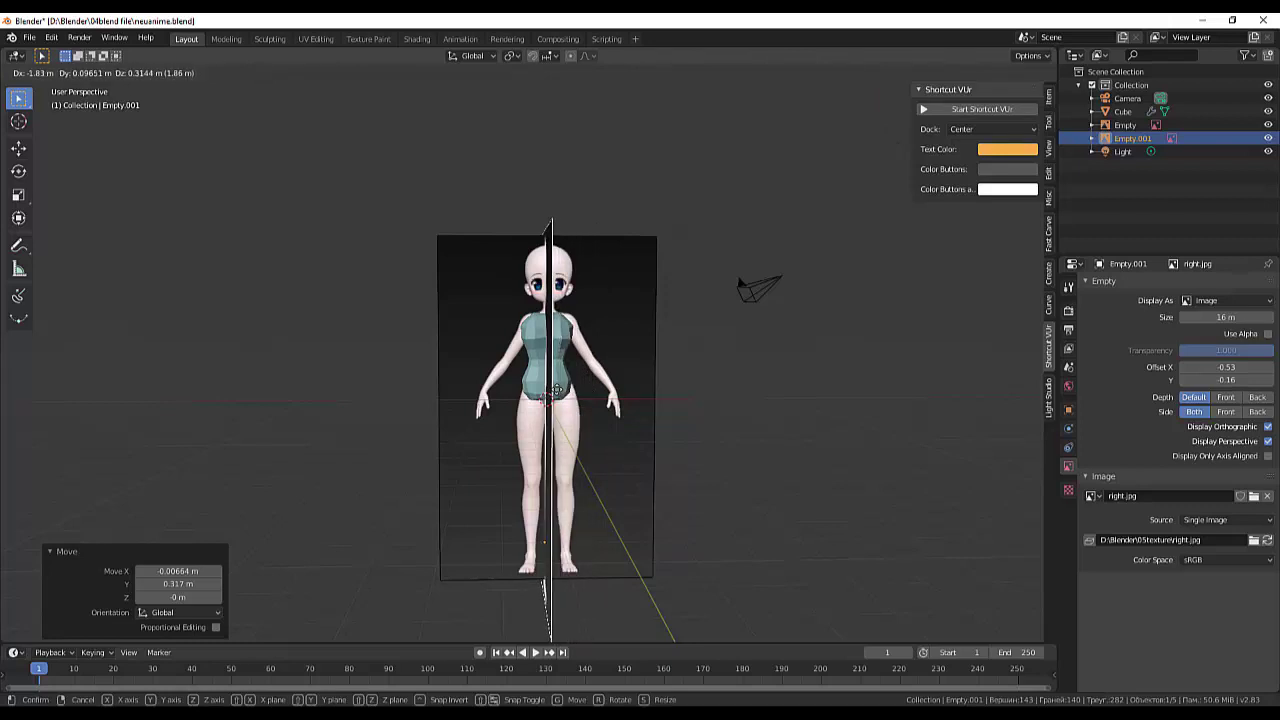
left_click(713, 416)
mouse_move(713, 416)
middle_mouse_down()
mouse_move(676, 557)
mouse_move(699, 572)
mouse_move(689, 545)
middle_mouse_up()
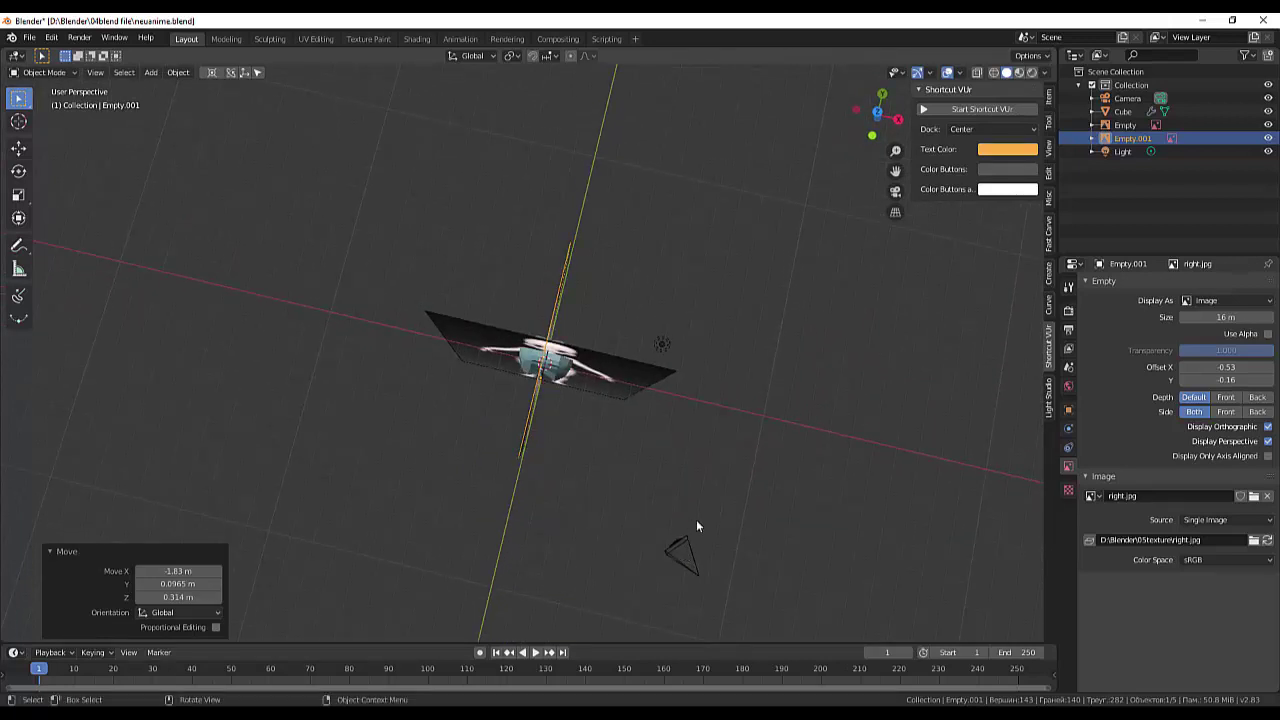
key("KP_7")
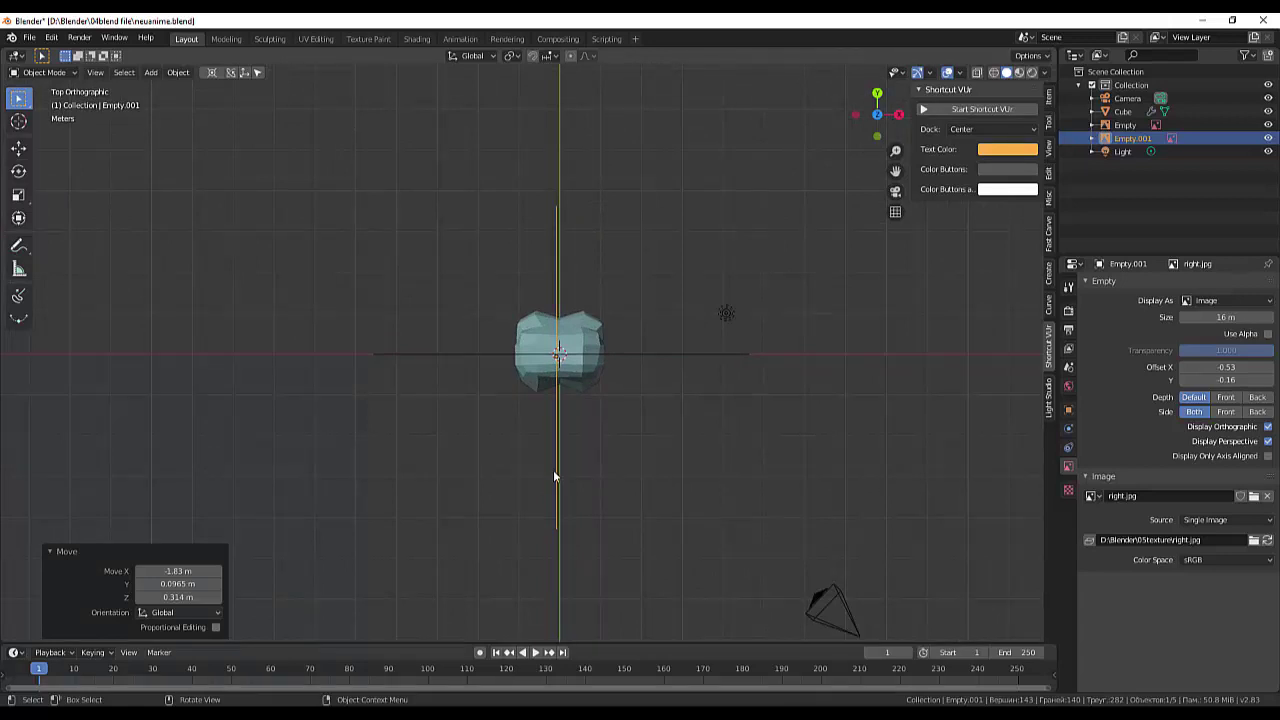
- Reposition the right.jpg reference (16 m, Y offset -0.16) so its plane bisects the body
key("g")
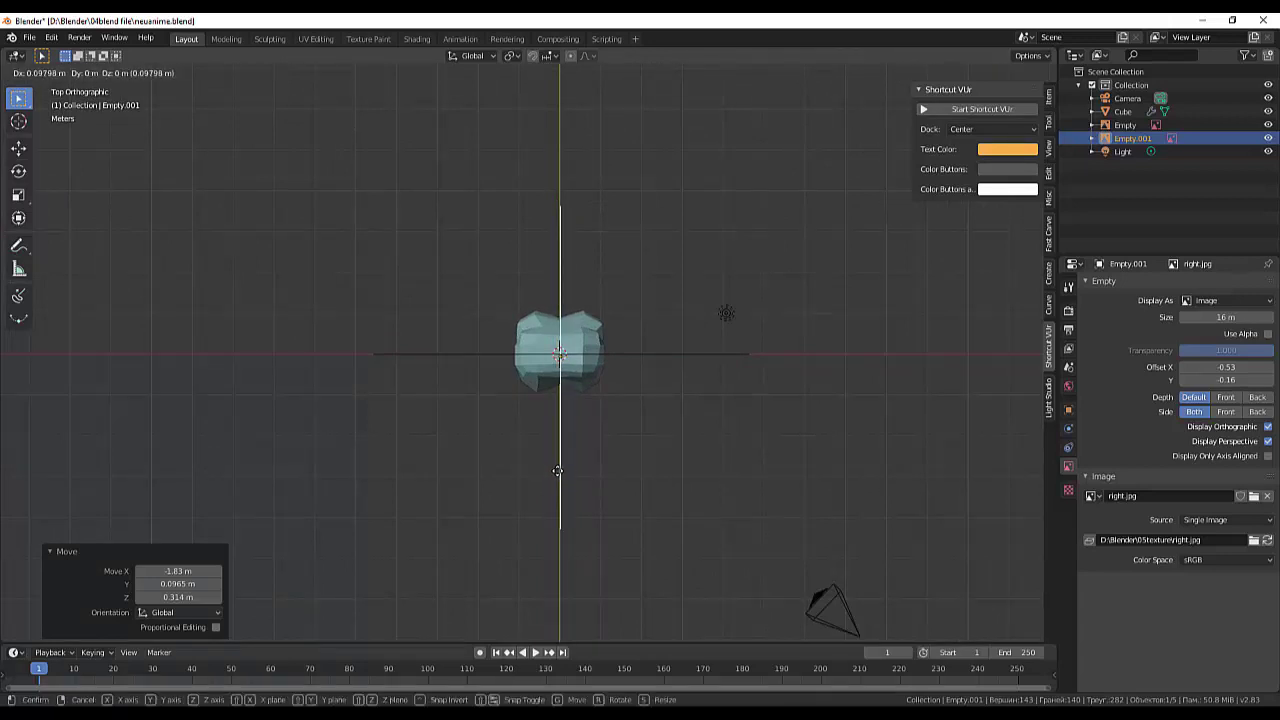
left_click(556, 471)
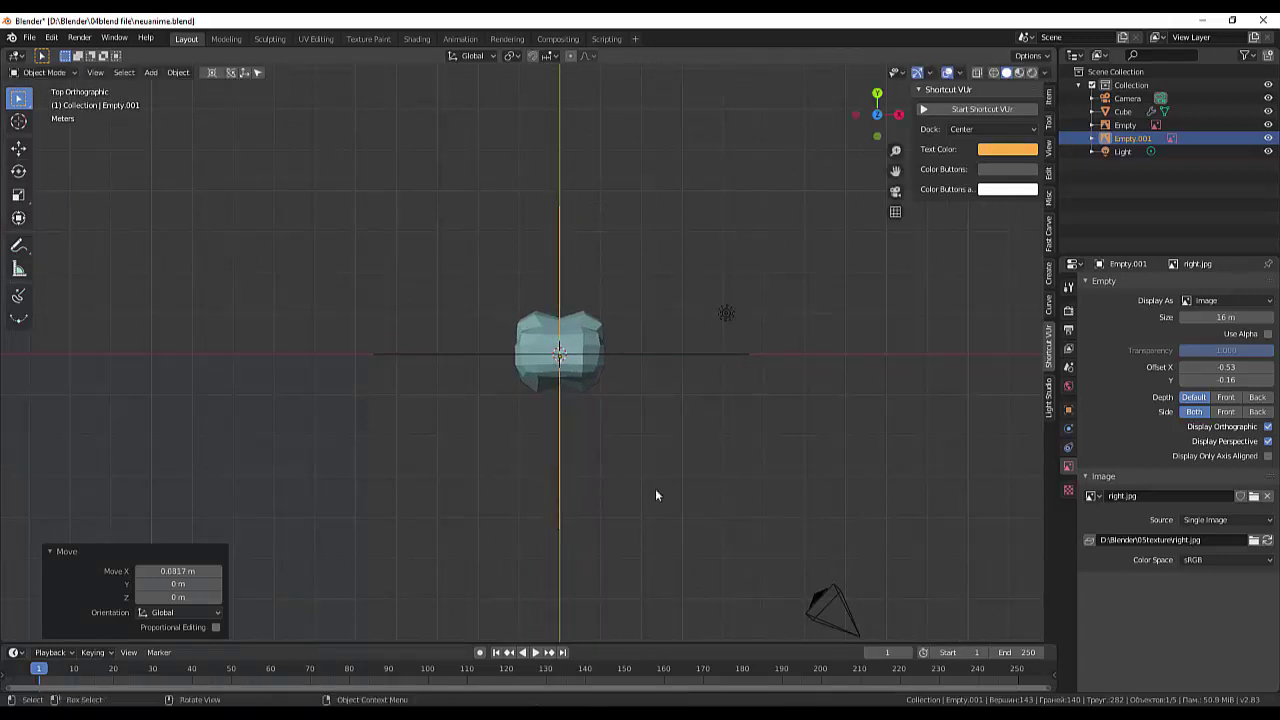
mouse_move(655, 488)
middle_mouse_down()
mouse_move(532, 368)
mouse_move(538, 402)
middle_mouse_up()
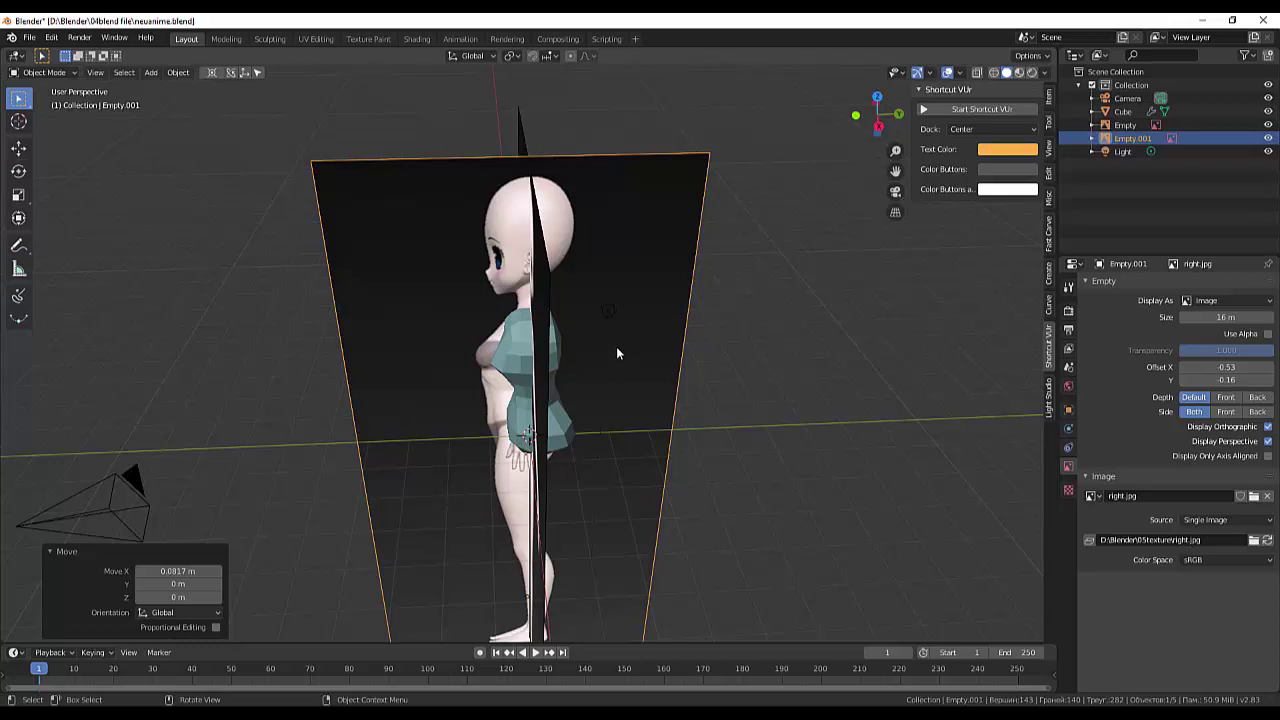
key("g")
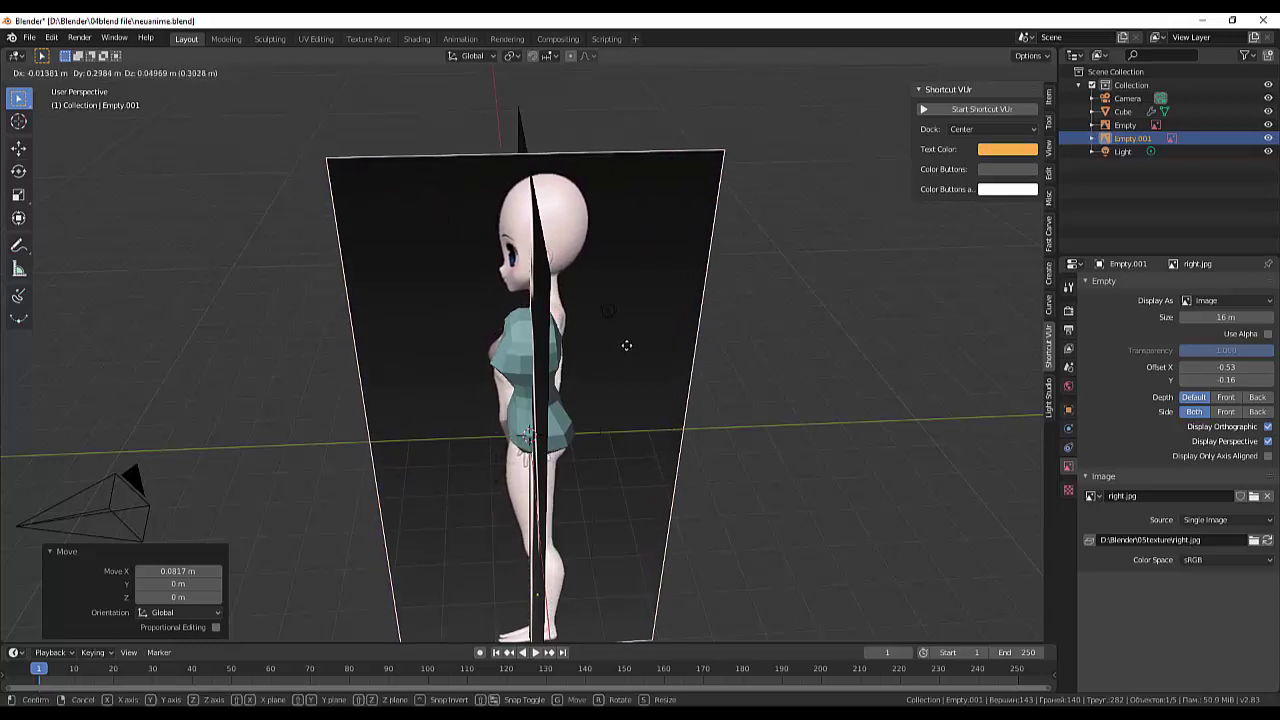
left_click(626, 345)
mouse_move(674, 358)
middle_mouse_down()
mouse_move(799, 359)
mouse_move(821, 355)
mouse_move(820, 338)
mouse_move(807, 316)
mouse_move(678, 349)
mouse_move(639, 331)
mouse_move(684, 314)
mouse_move(667, 324)
middle_mouse_up()
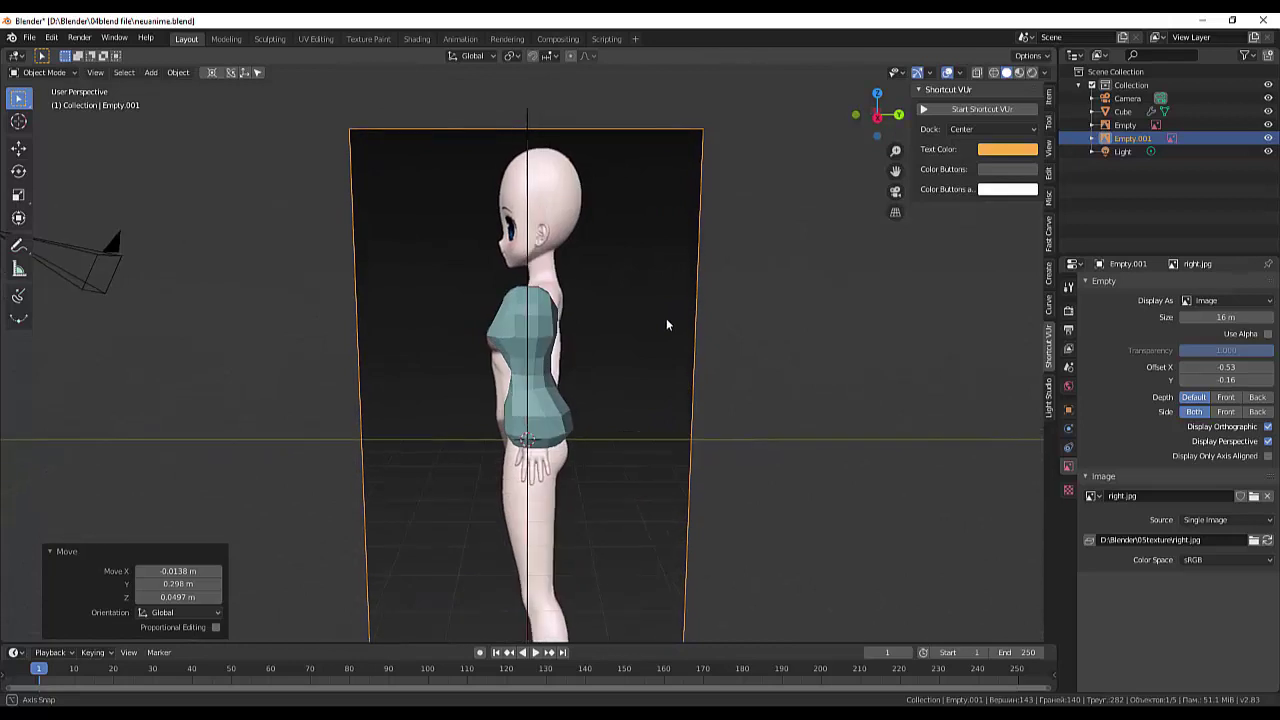
mouse_move(667, 324)
middle_mouse_down()
mouse_move(857, 314)
mouse_move(820, 374)
mouse_move(871, 337)
mouse_move(934, 343)
mouse_move(1028, 324)
mouse_move(1038, 363)
mouse_move(1017, 378)
mouse_move(945, 380)
middle_mouse_up()
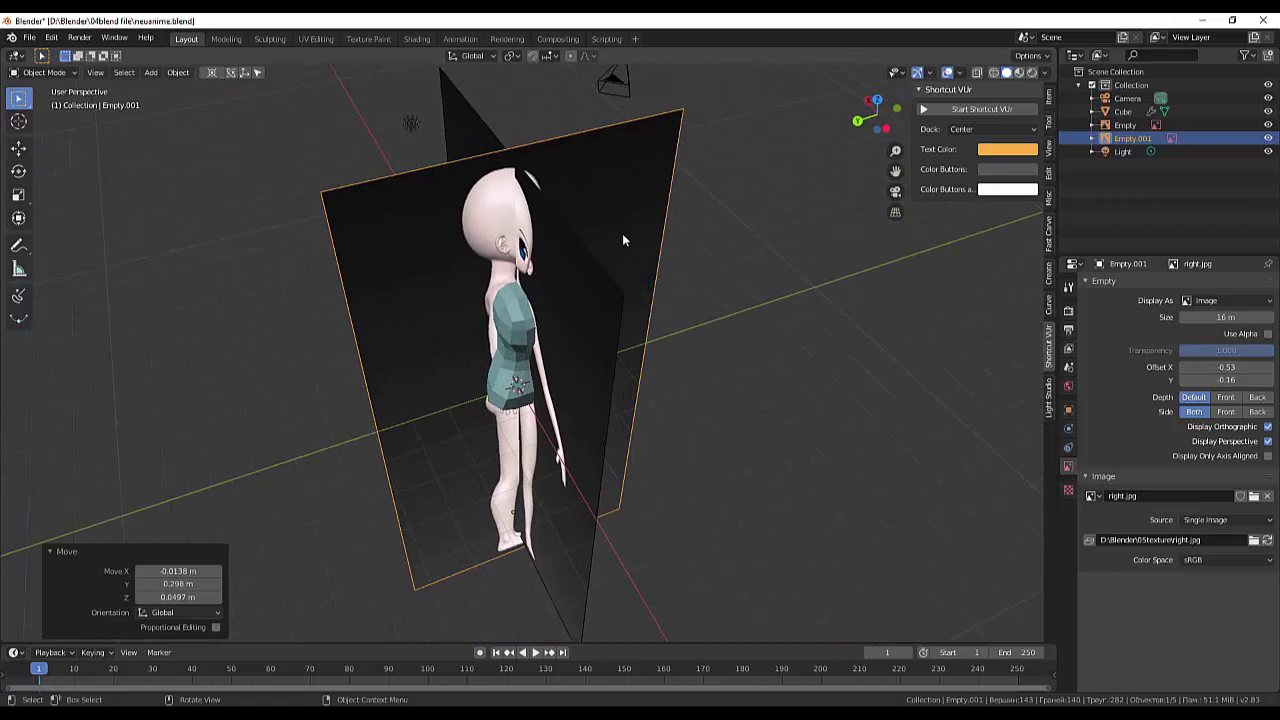
key("g")
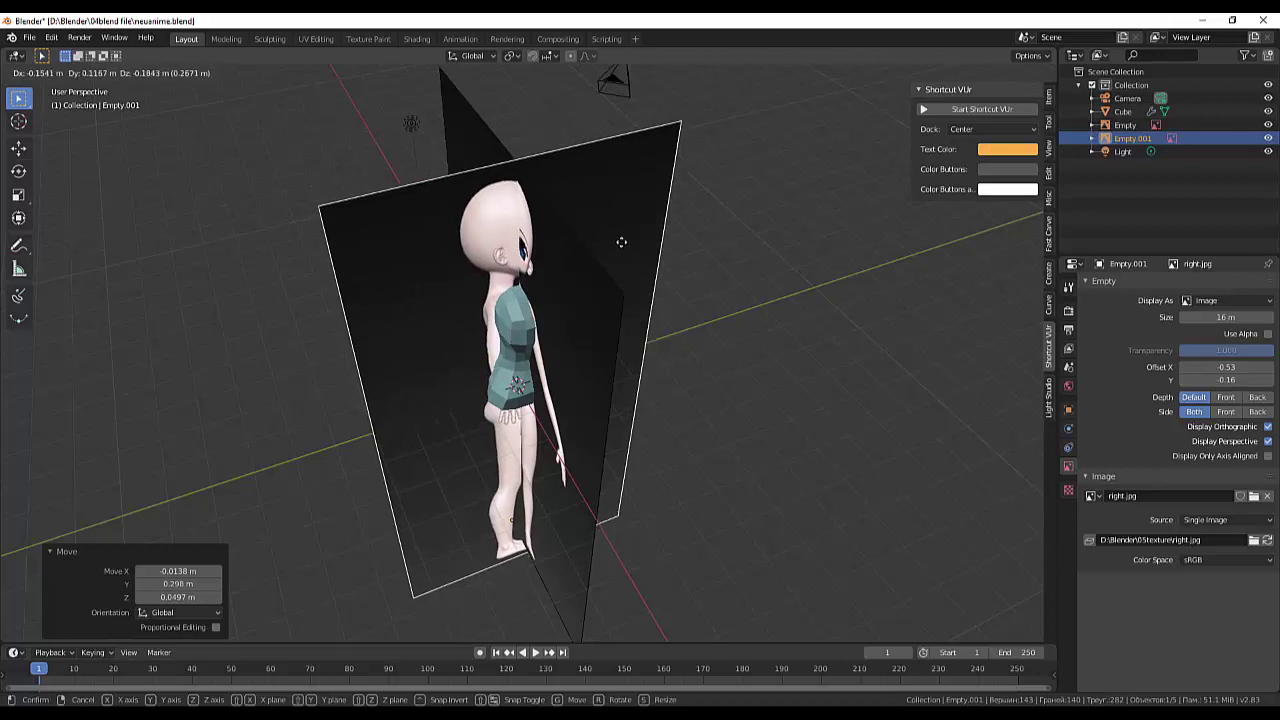
left_click(621, 241)
mouse_move(615, 246)
middle_mouse_down()
mouse_move(518, 253)
mouse_move(498, 230)
middle_mouse_up()
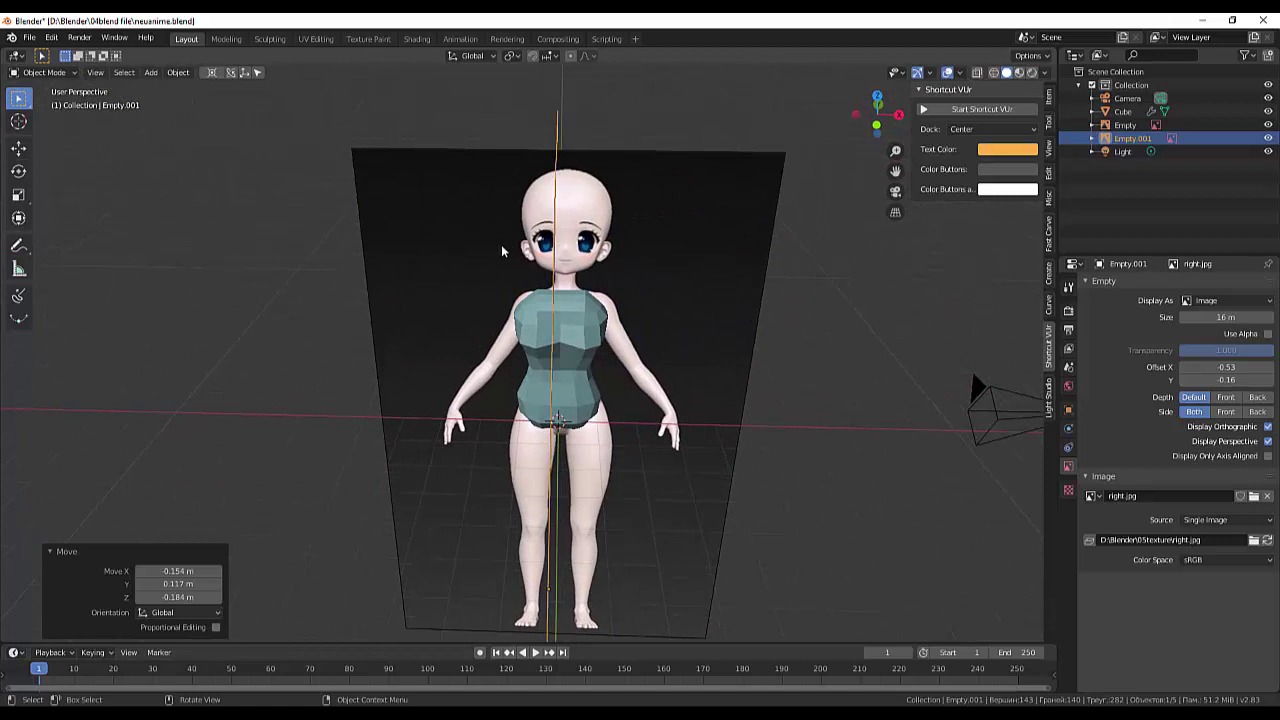
key("KP_7")
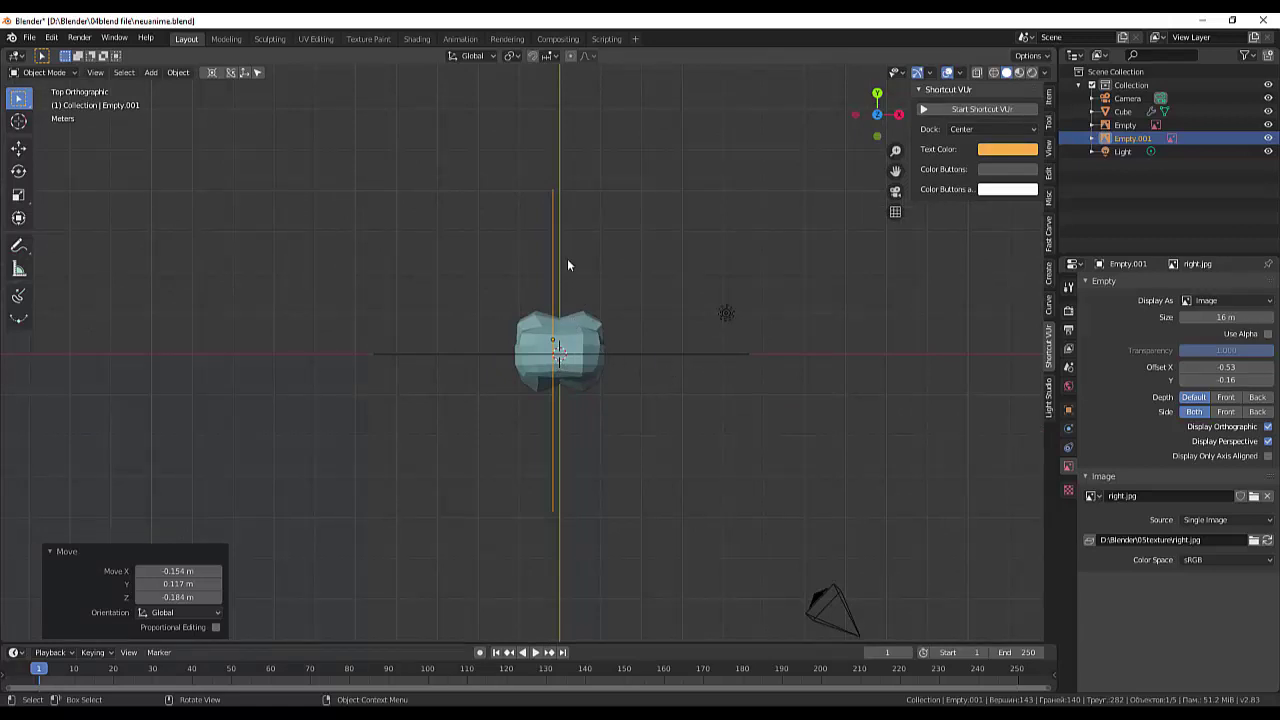
- Nudge the right.jpg plane in top view, then apply Origin to Geometry to the fas.jpg empty
key("g")
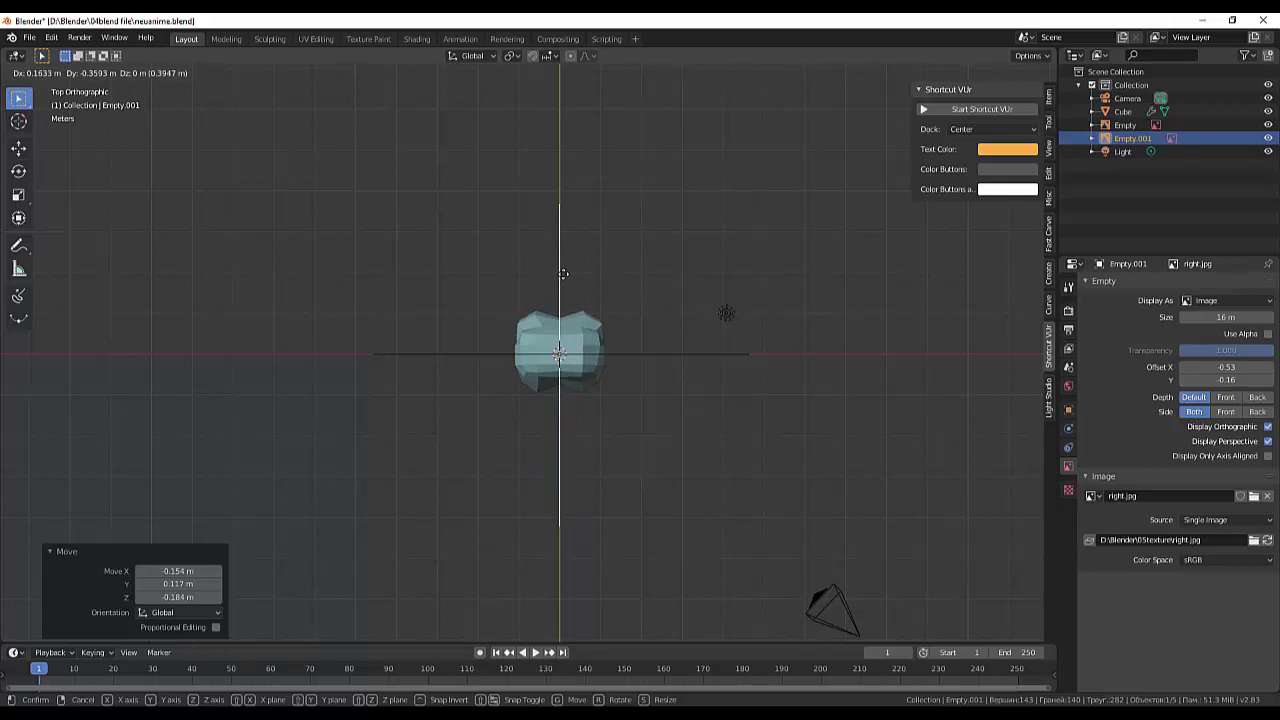
left_click(563, 273)
left_click(645, 353)
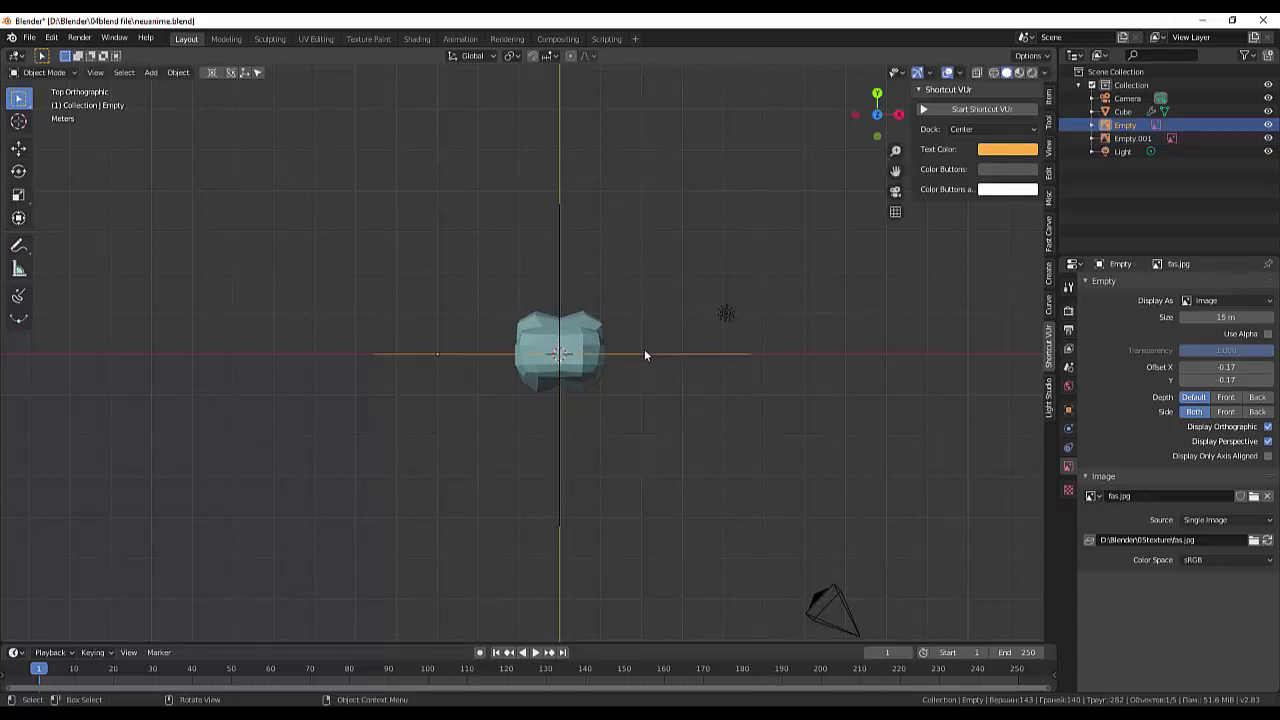
left_click(178, 72)
mouse_move(199, 101)
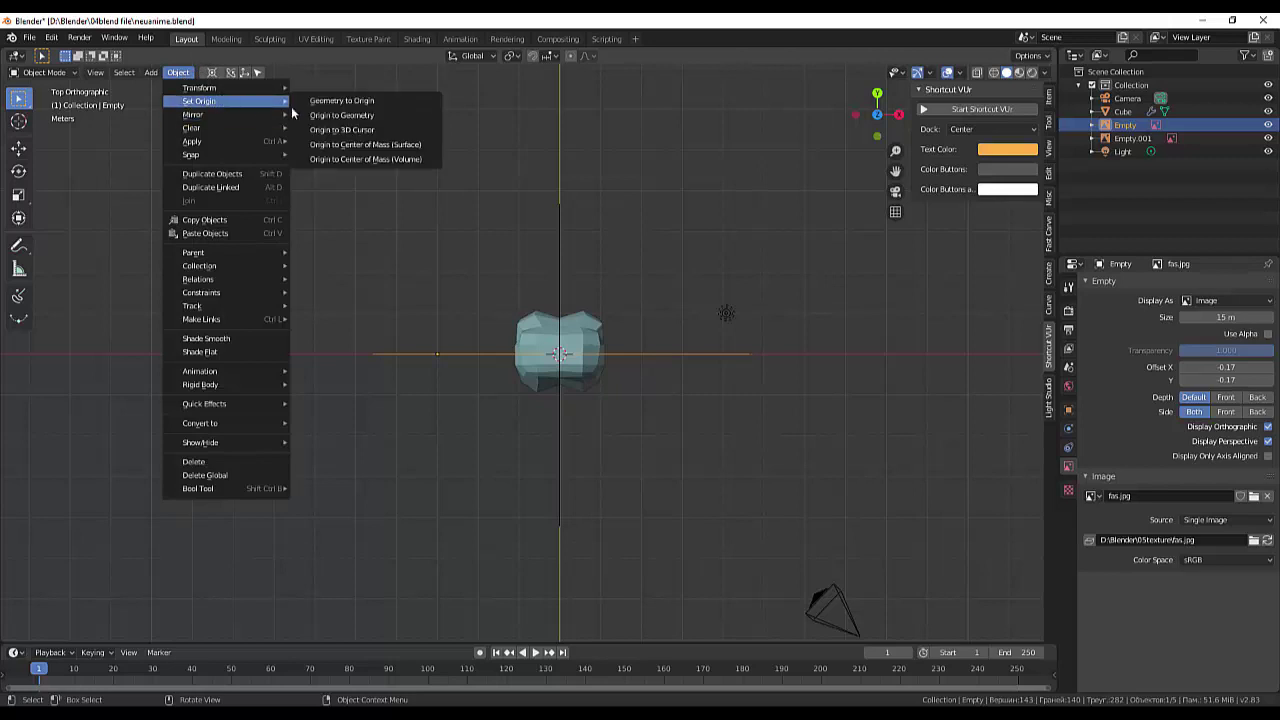
left_click(366, 116)
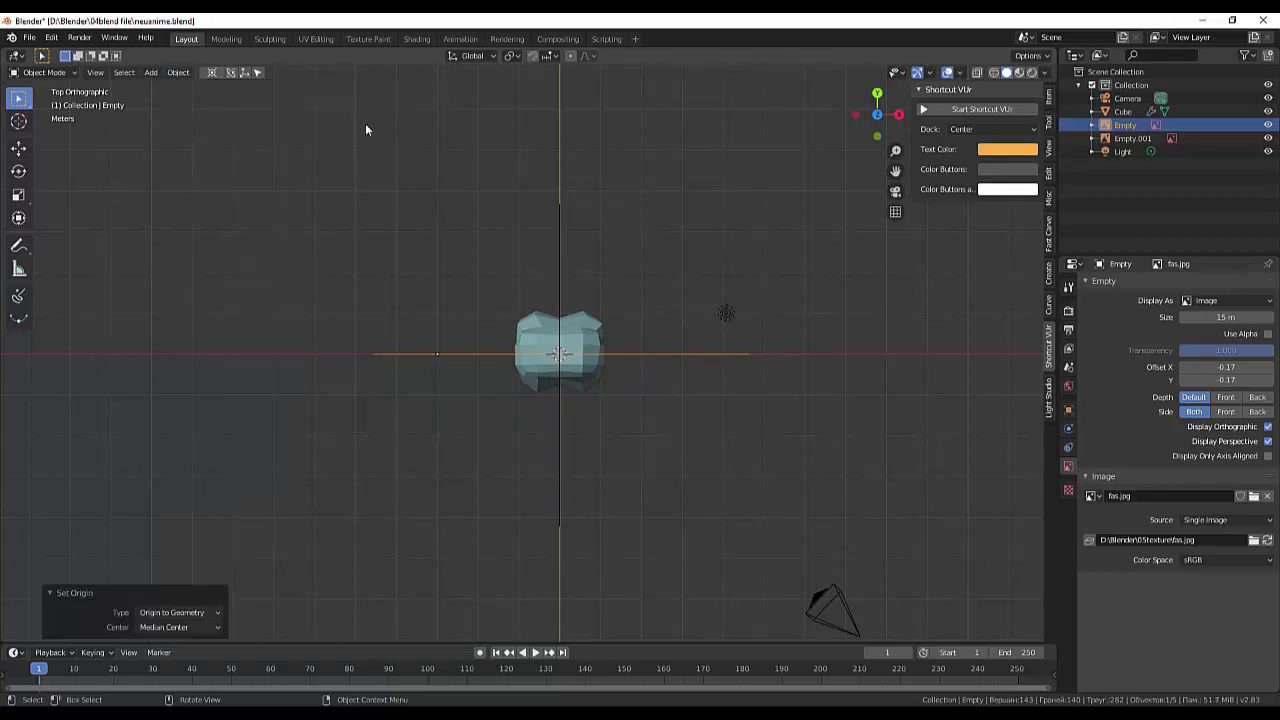
left_click(440, 353)
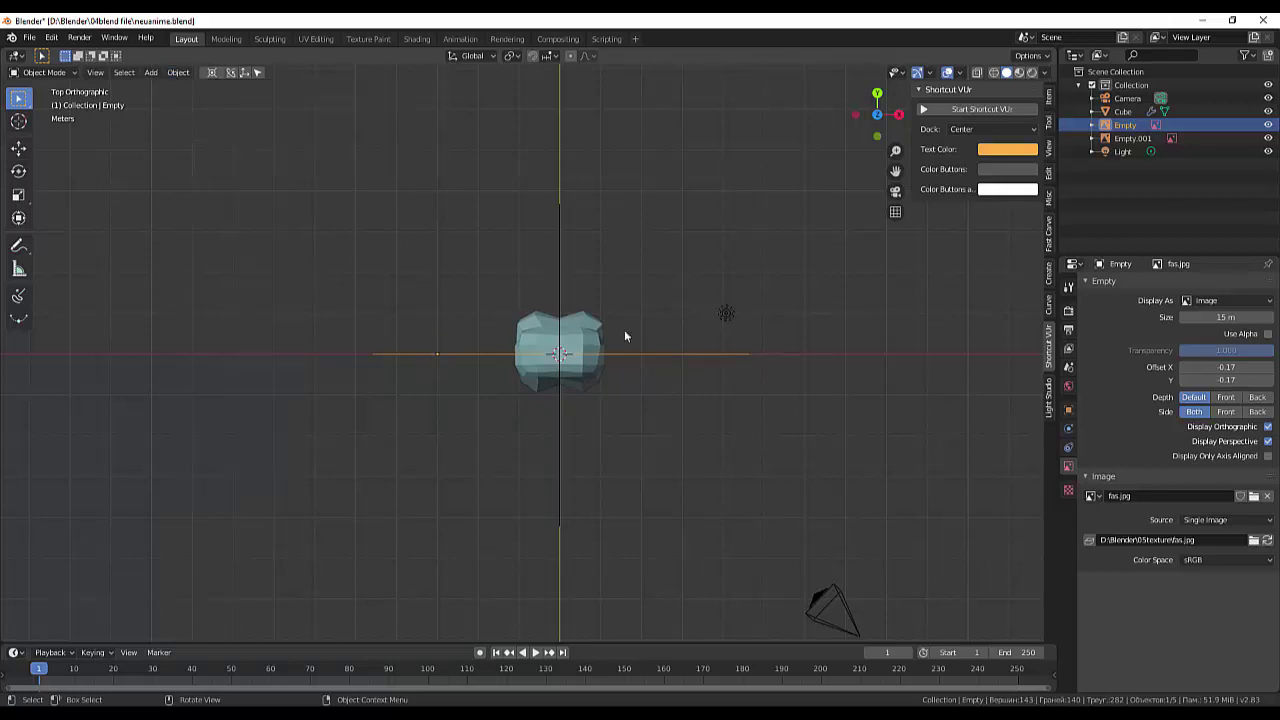
mouse_move(624, 336)
middle_mouse_down()
mouse_move(576, 200)
mouse_move(565, 215)
middle_mouse_up()
left_click(565, 215)
scroll(555, 150, "up", 3)
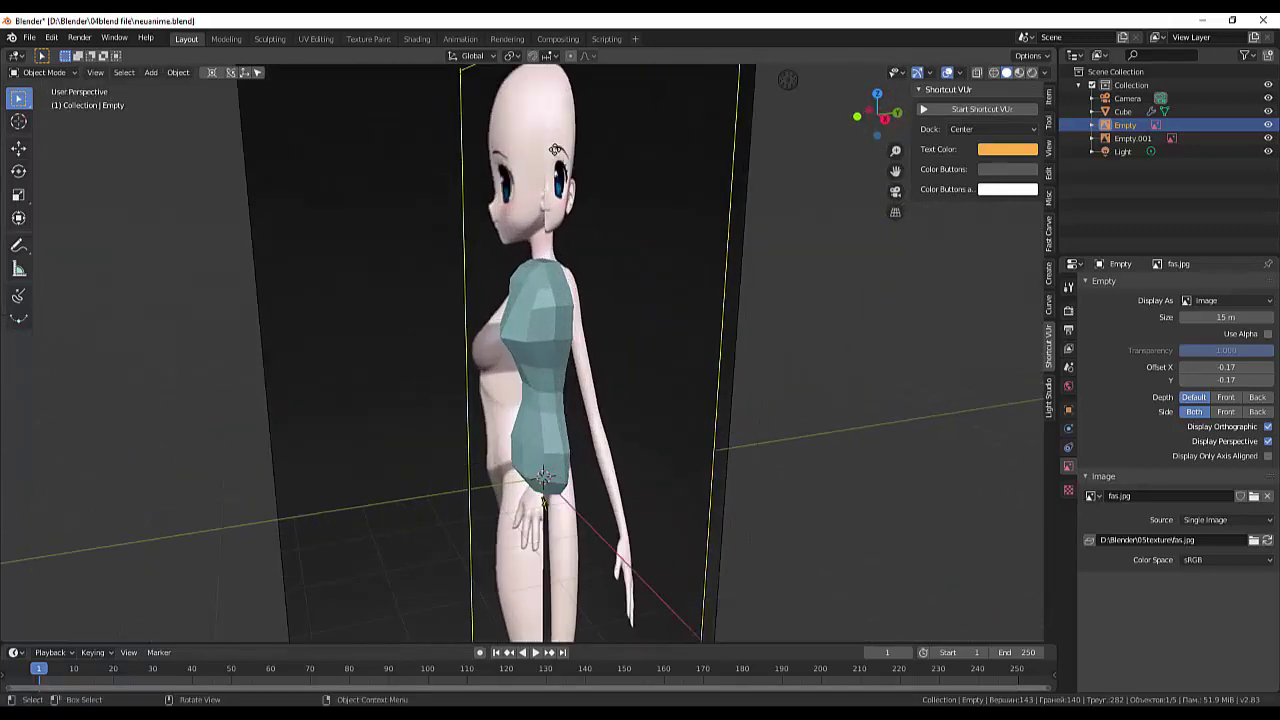
scroll(958, 308, "down", 3)
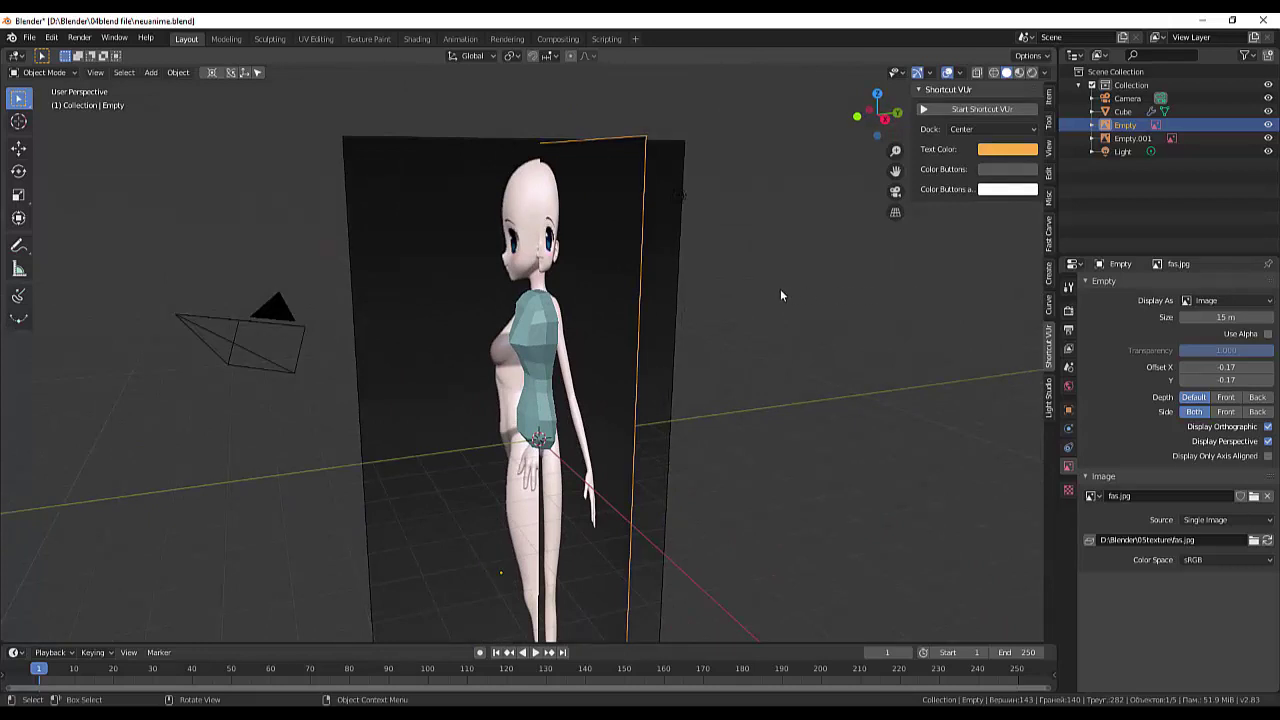
key("r")
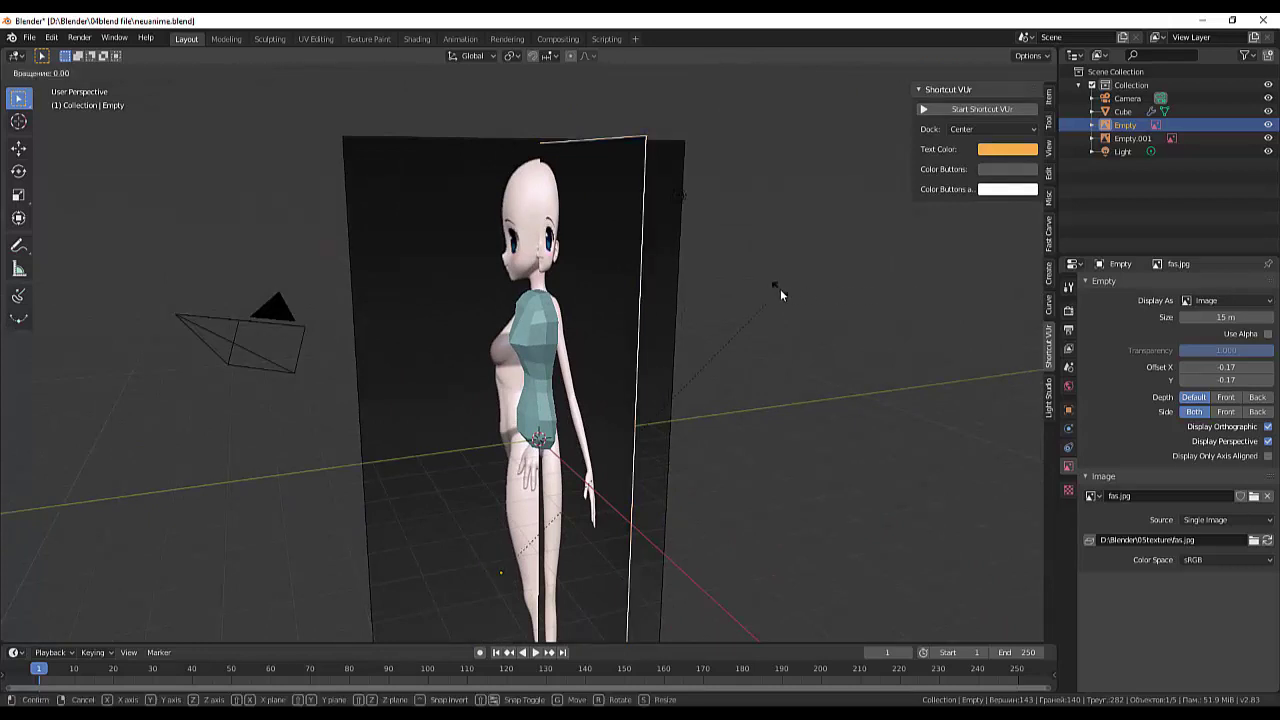
key("Escape")
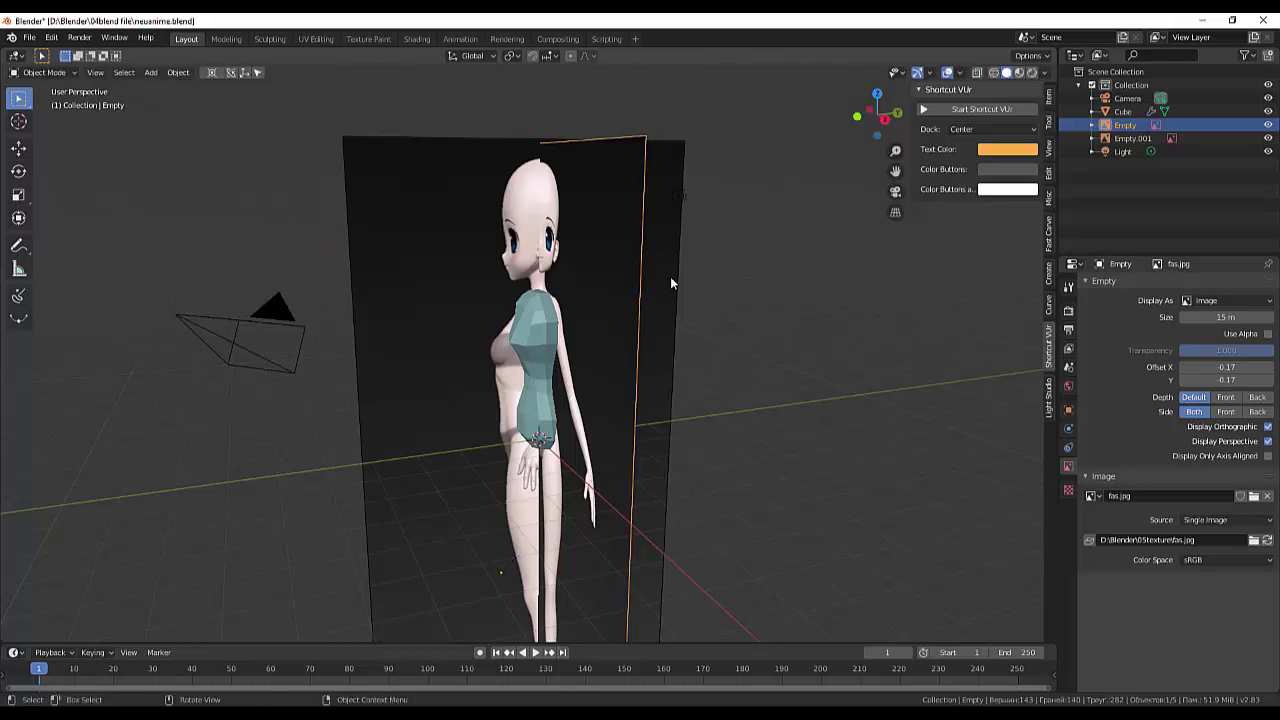
left_click(669, 276)
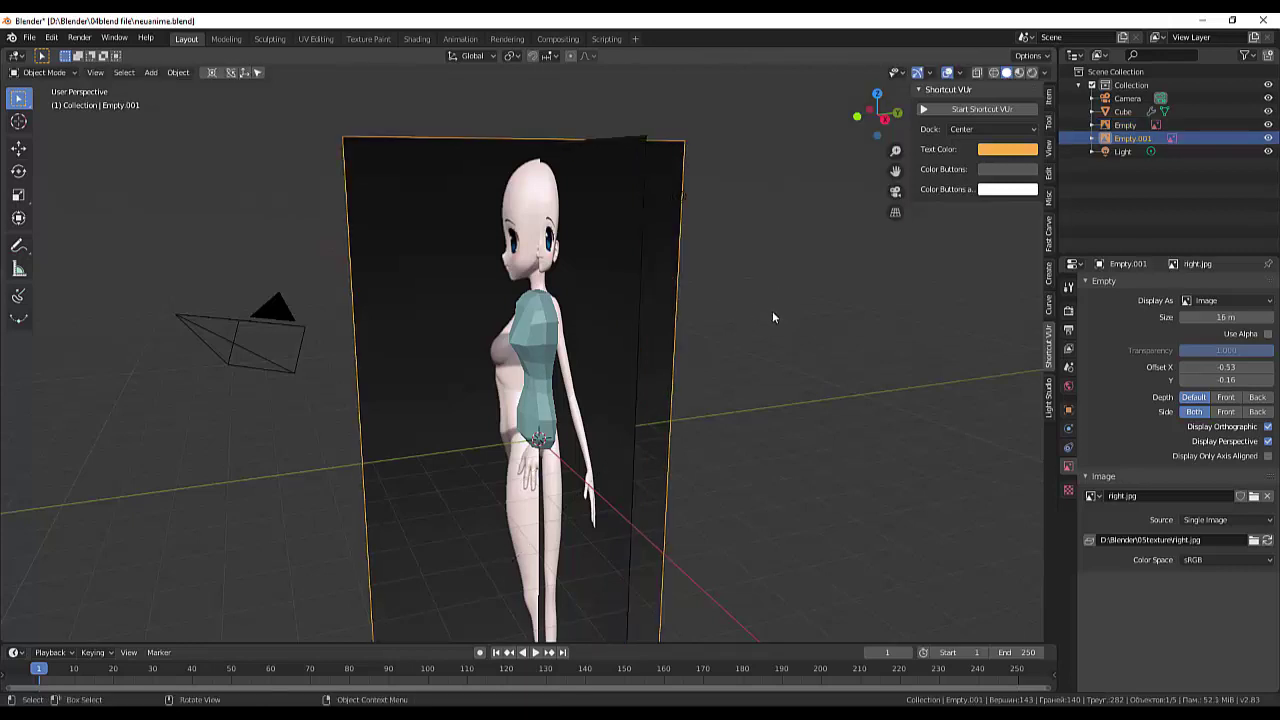
- Shift the right.jpg plane slightly and check it in front and right orthographic views
key("g")
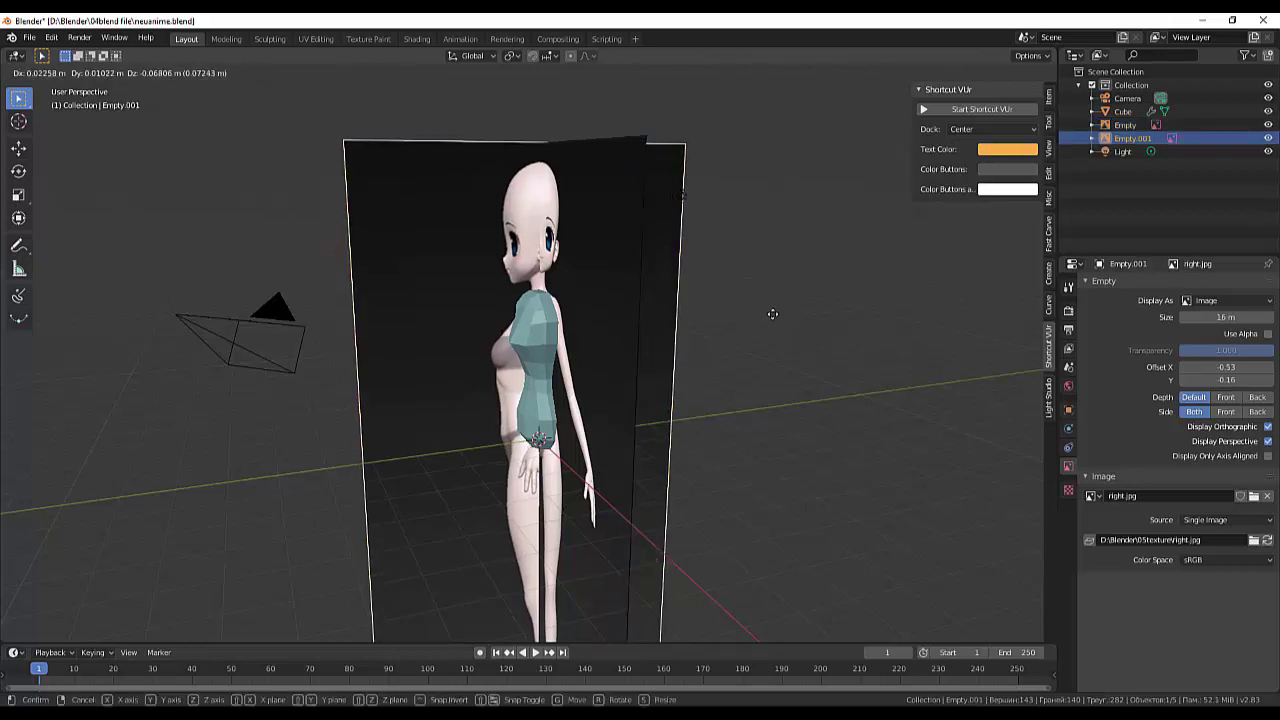
left_click(793, 338)
mouse_move(825, 390)
middle_mouse_down("alt")
mouse_move(939, 385)
mouse_move(35, 392)
mouse_move(756, 397)
mouse_move(628, 379)
mouse_move(646, 394)
middle_mouse_up("alt")
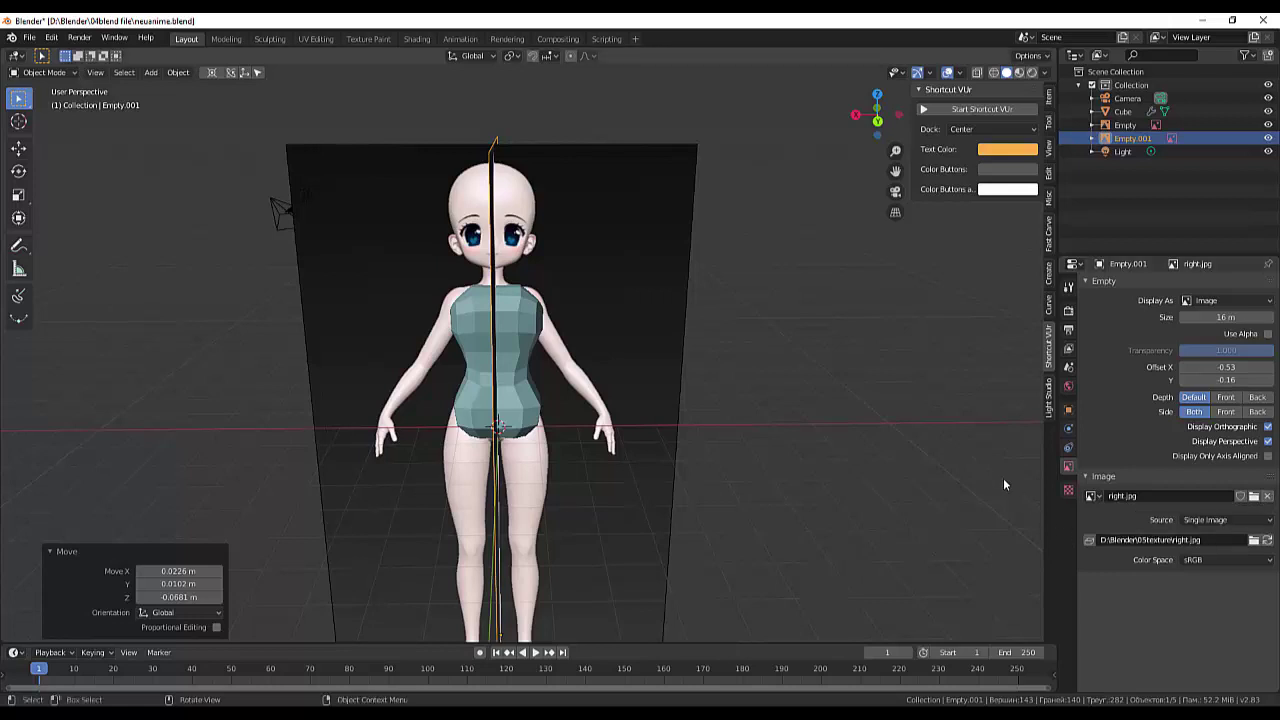
left_click(801, 449)
key("KP_5")
key("KP_4")
key("KP_4")
key("KP_4")
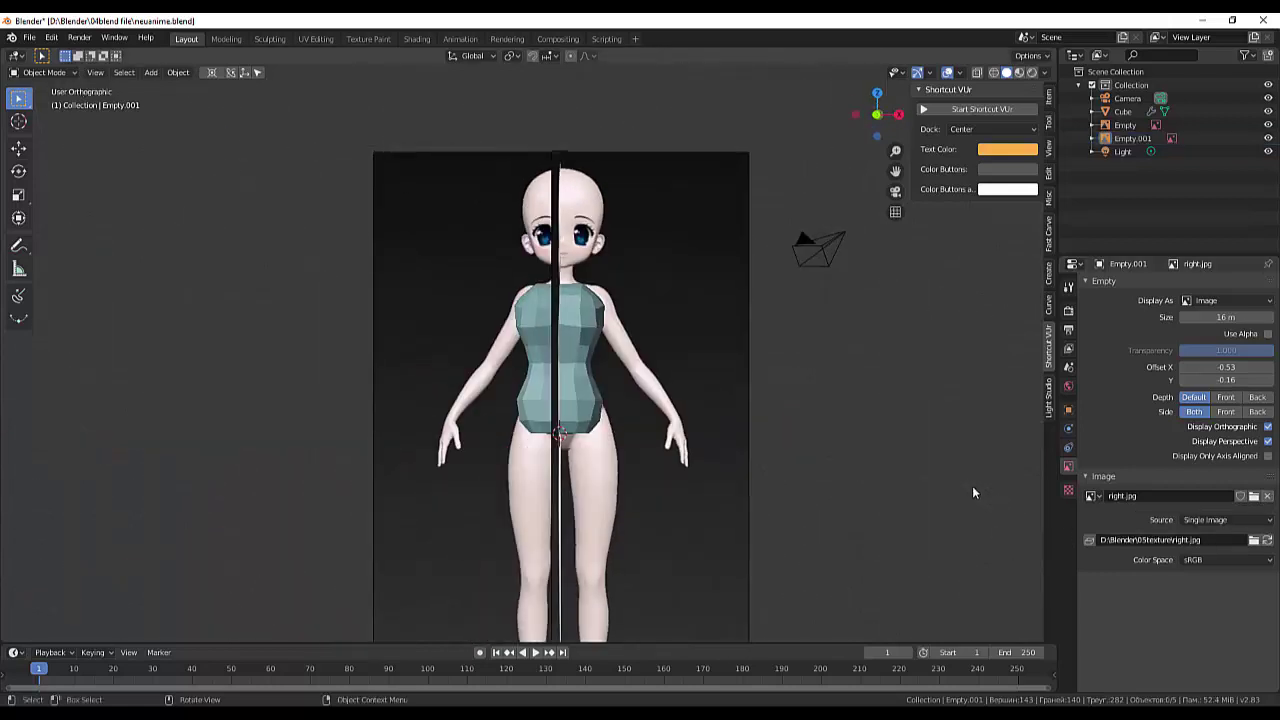
key("KP_4")
key("KP_4")
key("KP_4")
key("KP_1")
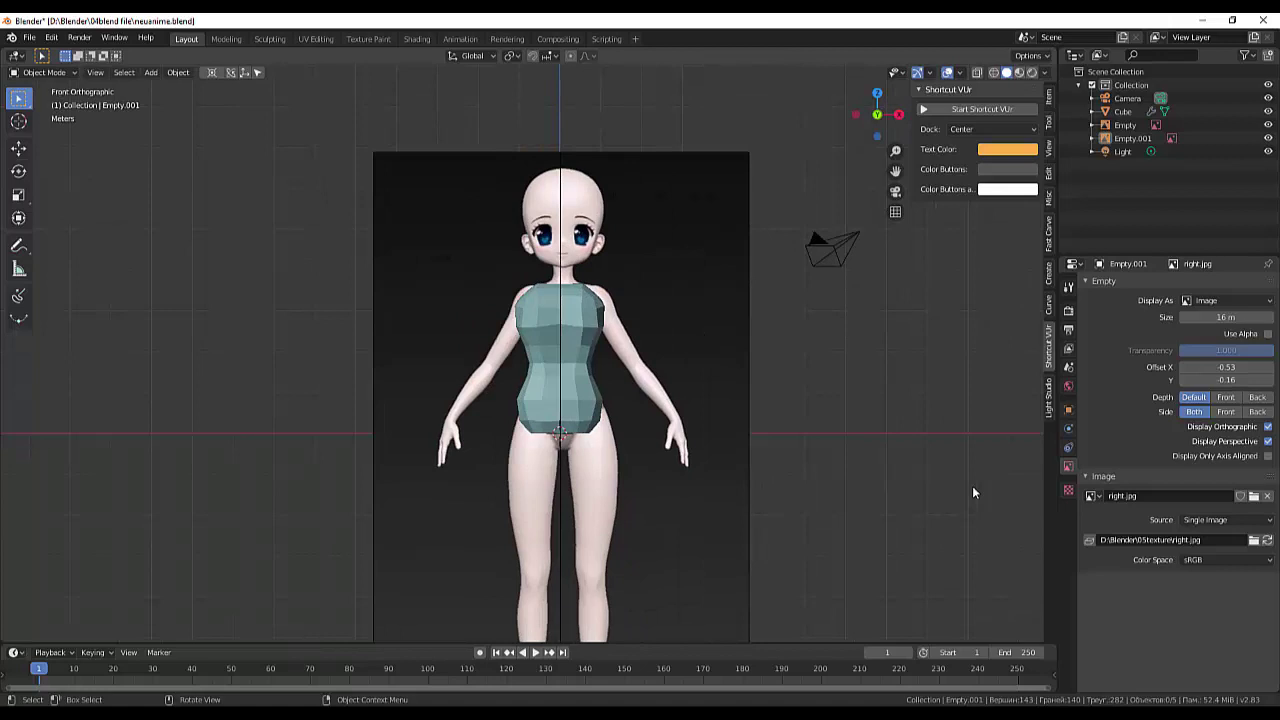
key("KP_3")
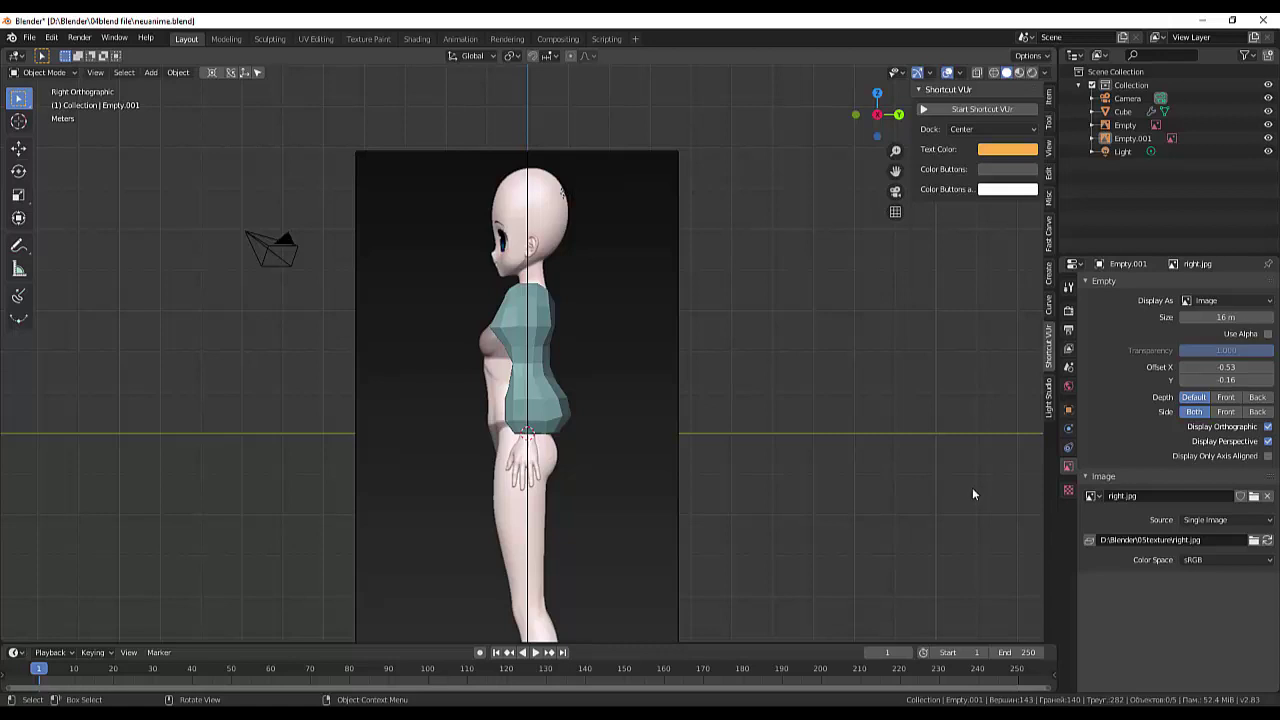
scroll(972, 494, "down", 2)
scroll(972, 494, "down", 2)
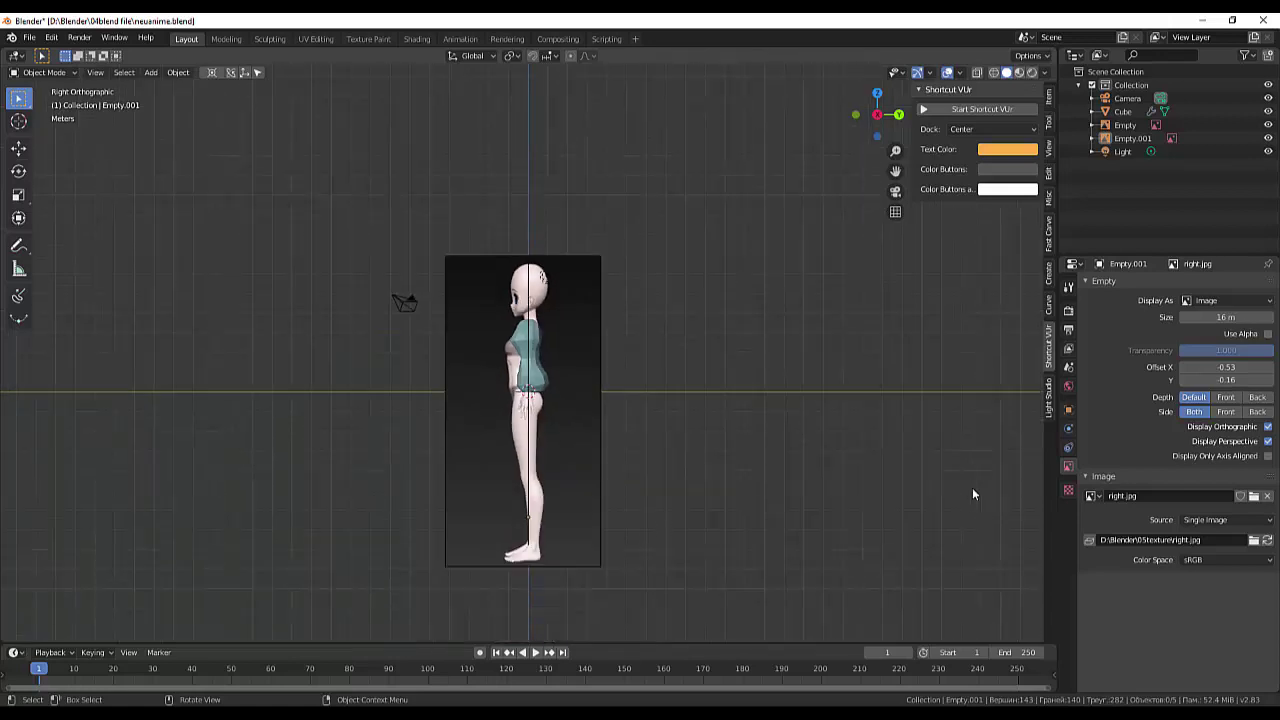
mouse_move(819, 423)
middle_mouse_down()
mouse_move(996, 412)
mouse_move(23, 414)
mouse_move(41, 414)
mouse_move(57, 452)
mouse_move(40, 426)
mouse_move(51, 354)
mouse_move(49, 434)
mouse_move(83, 425)
mouse_move(49, 447)
mouse_move(14, 385)
middle_mouse_up()
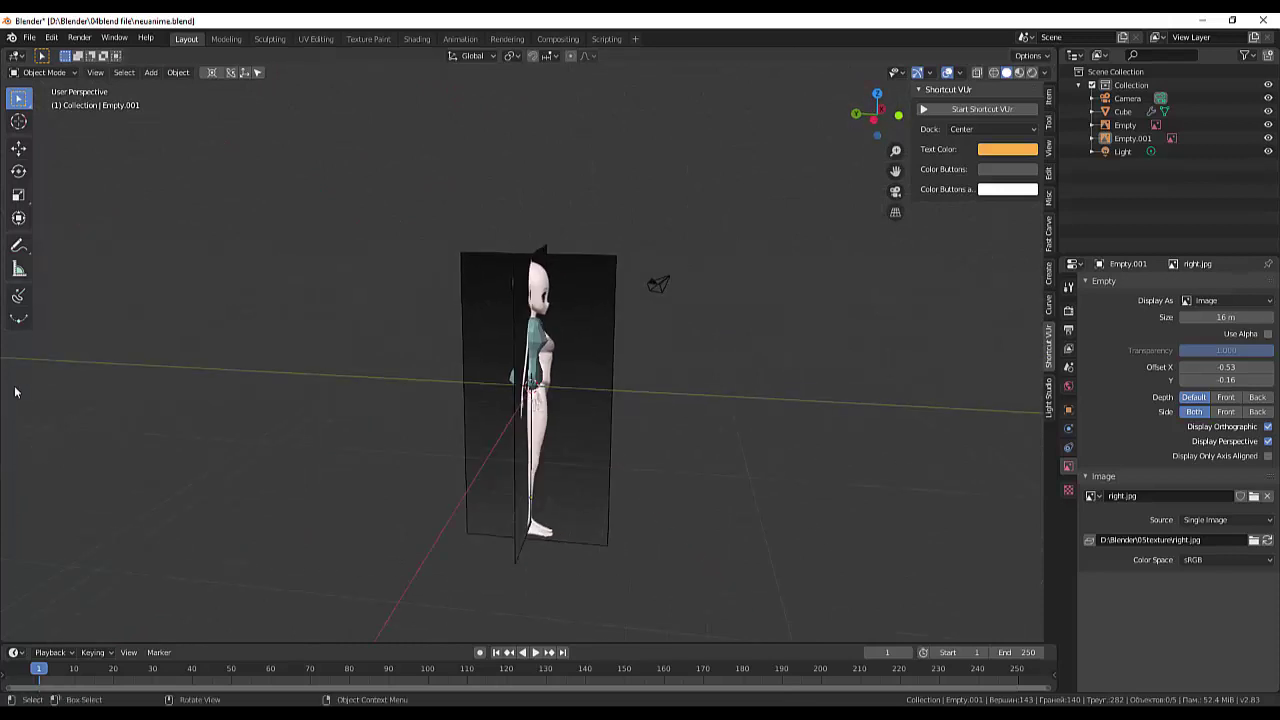
- Resize the right.jpg reference from its corner handle to fit the character in side view
left_click(580, 312)
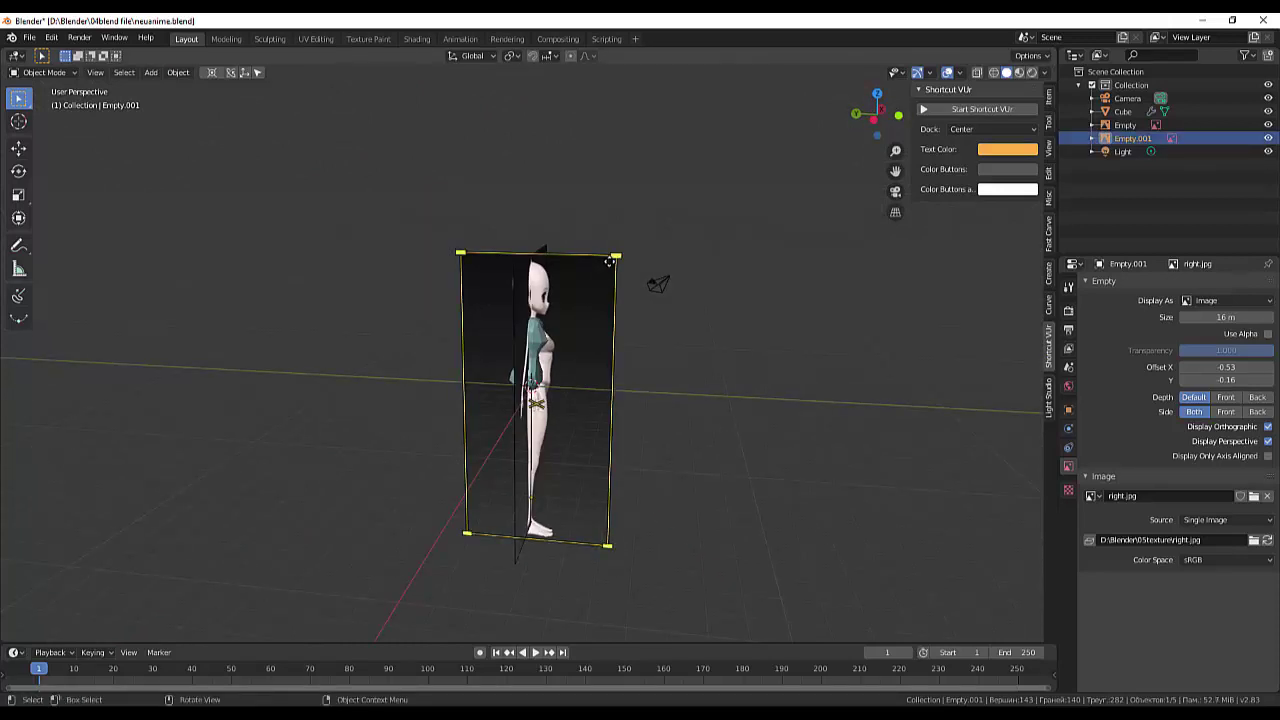
key("KP_3")
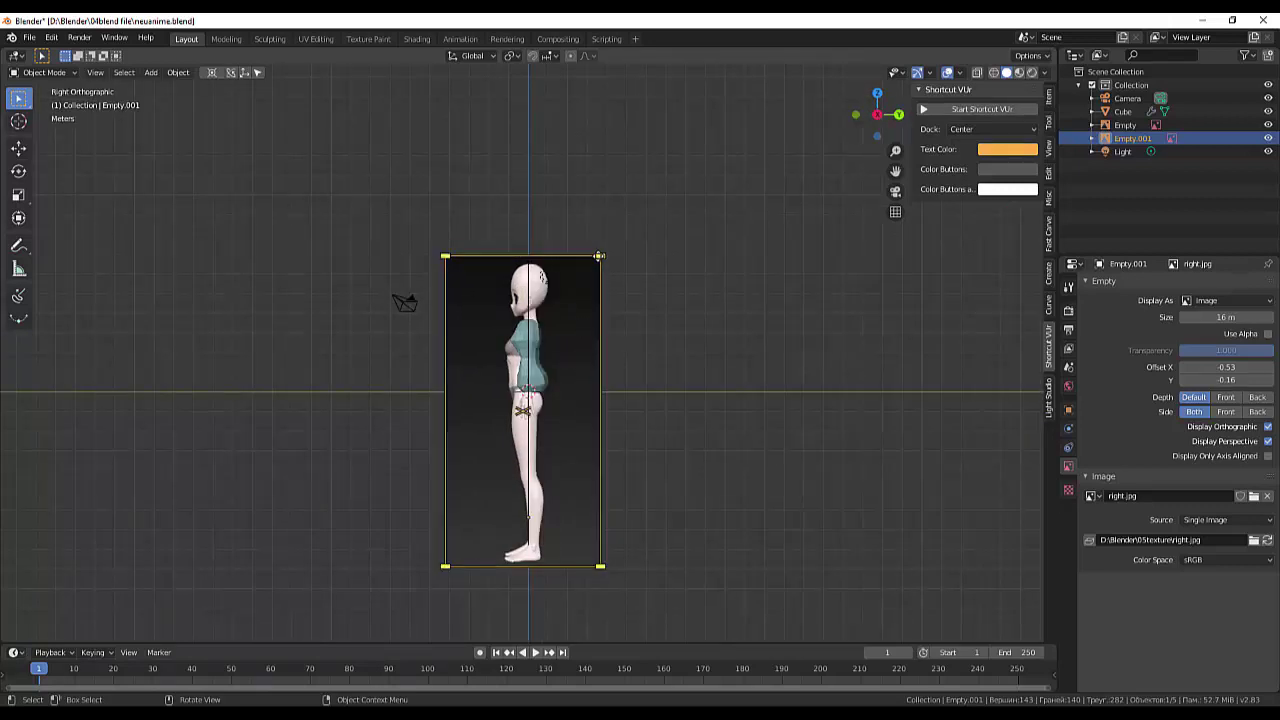
mouse_move(598, 256)
left_mouse_down()
mouse_move(593, 271)
mouse_move(603, 257)
left_mouse_up()
mouse_move(620, 289)
middle_mouse_down()
mouse_move(699, 335)
mouse_move(911, 335)
middle_mouse_up()
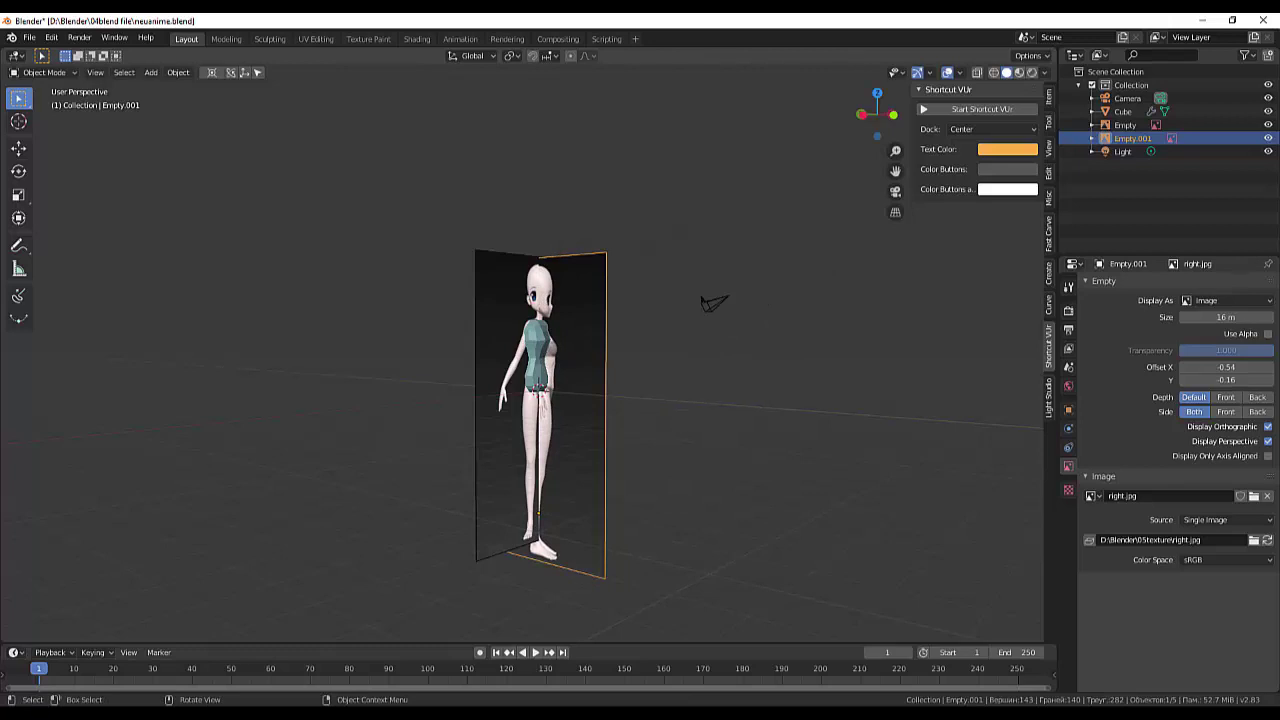
- Scale Empty.001 to 0.926 and raise it 1.01 m along Z, checking front and back views
key("s")
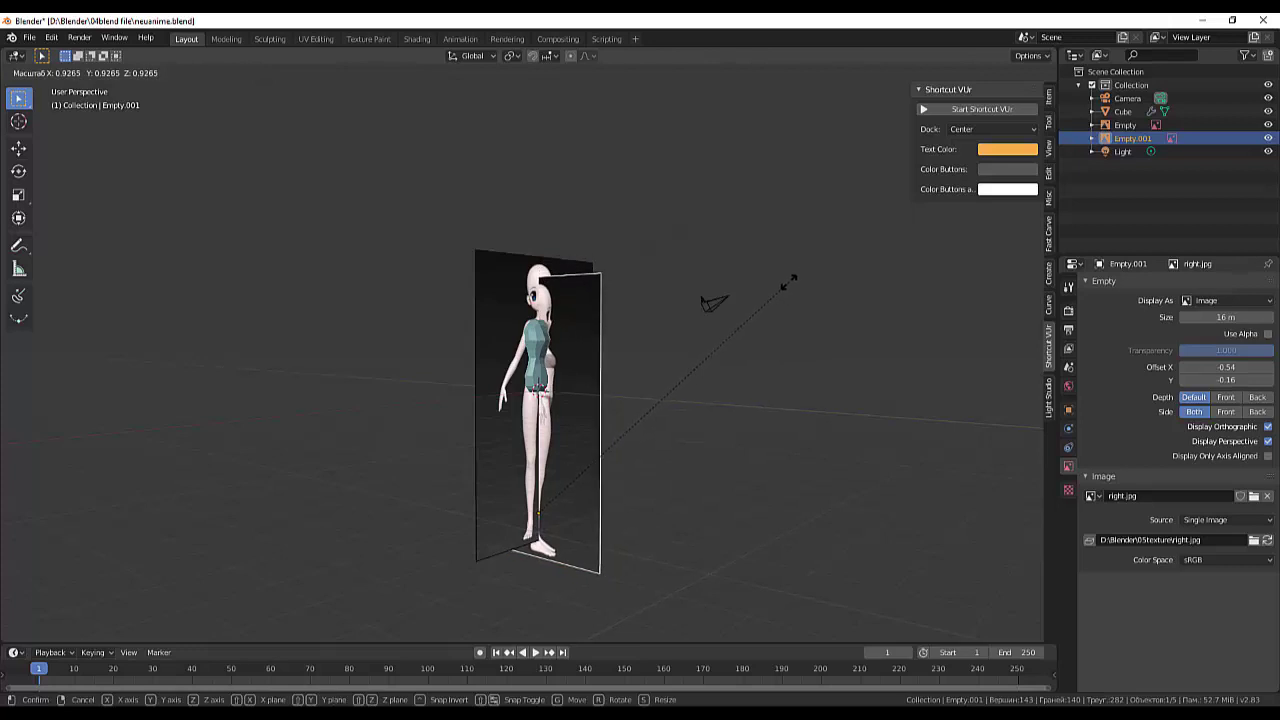
left_click(788, 283)
key("g")
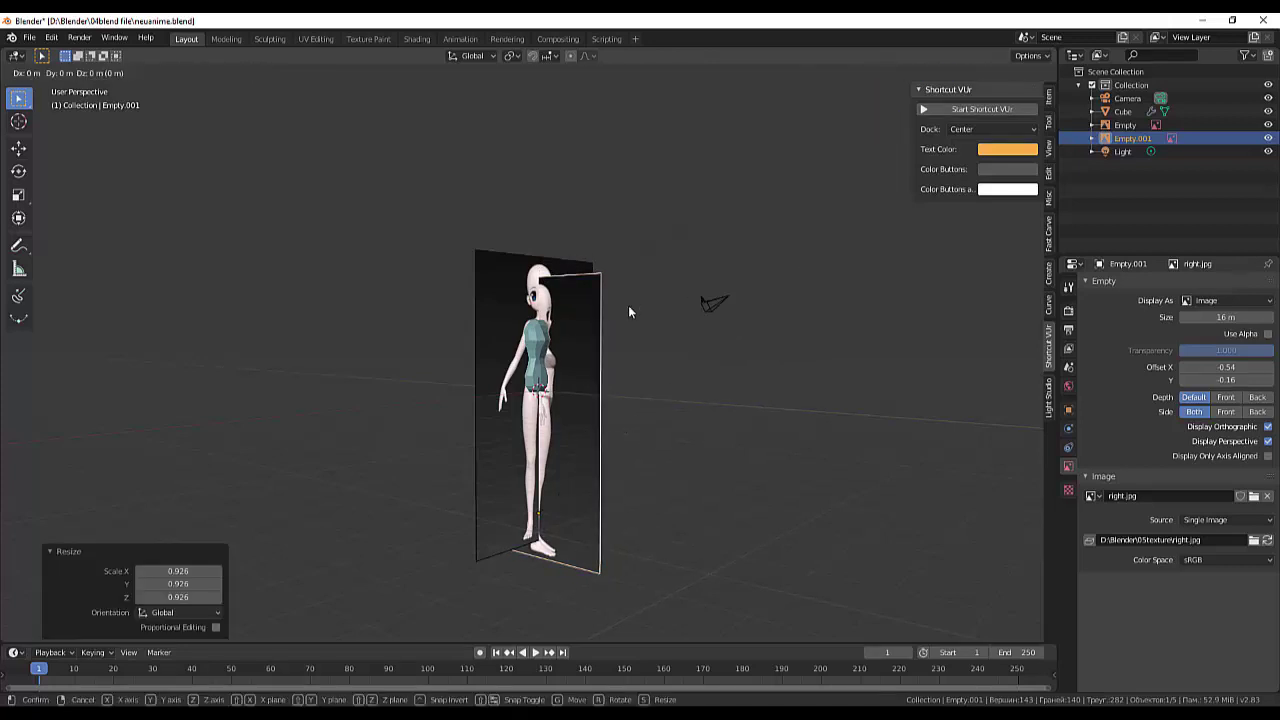
key("z")
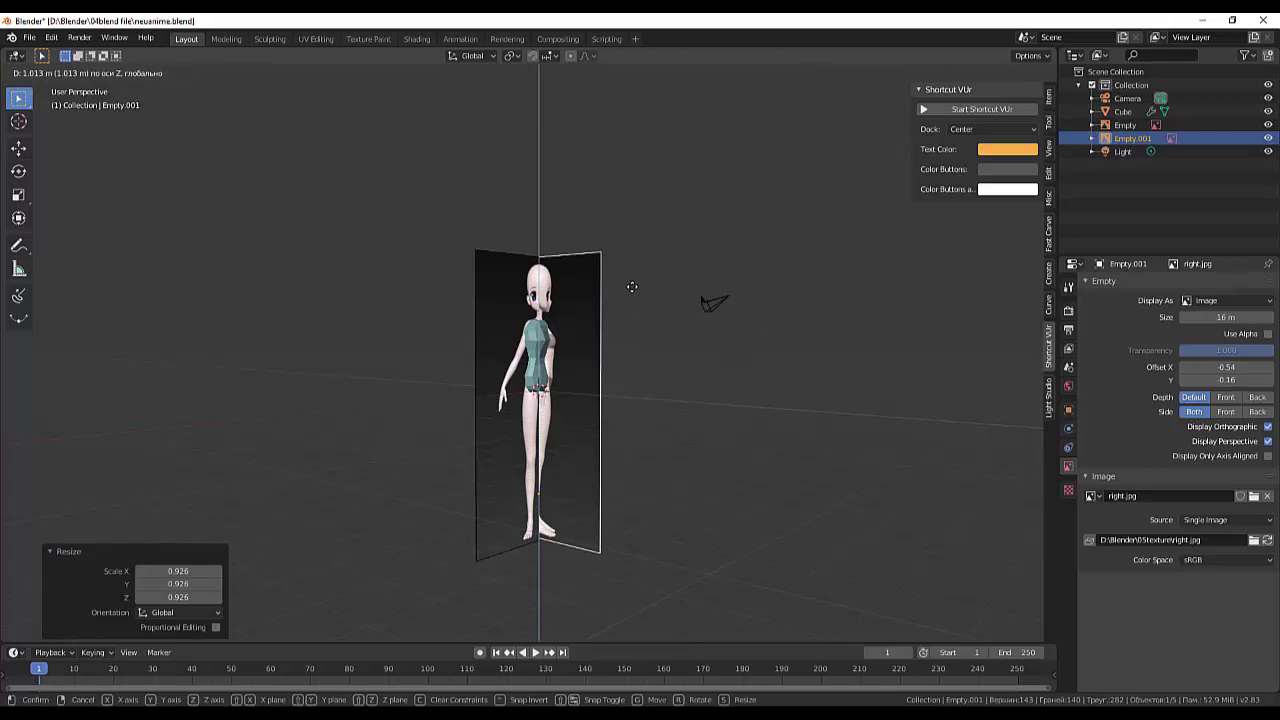
left_click(632, 287)
scroll(634, 290, "up", 3)
scroll(634, 290, "up", 2)
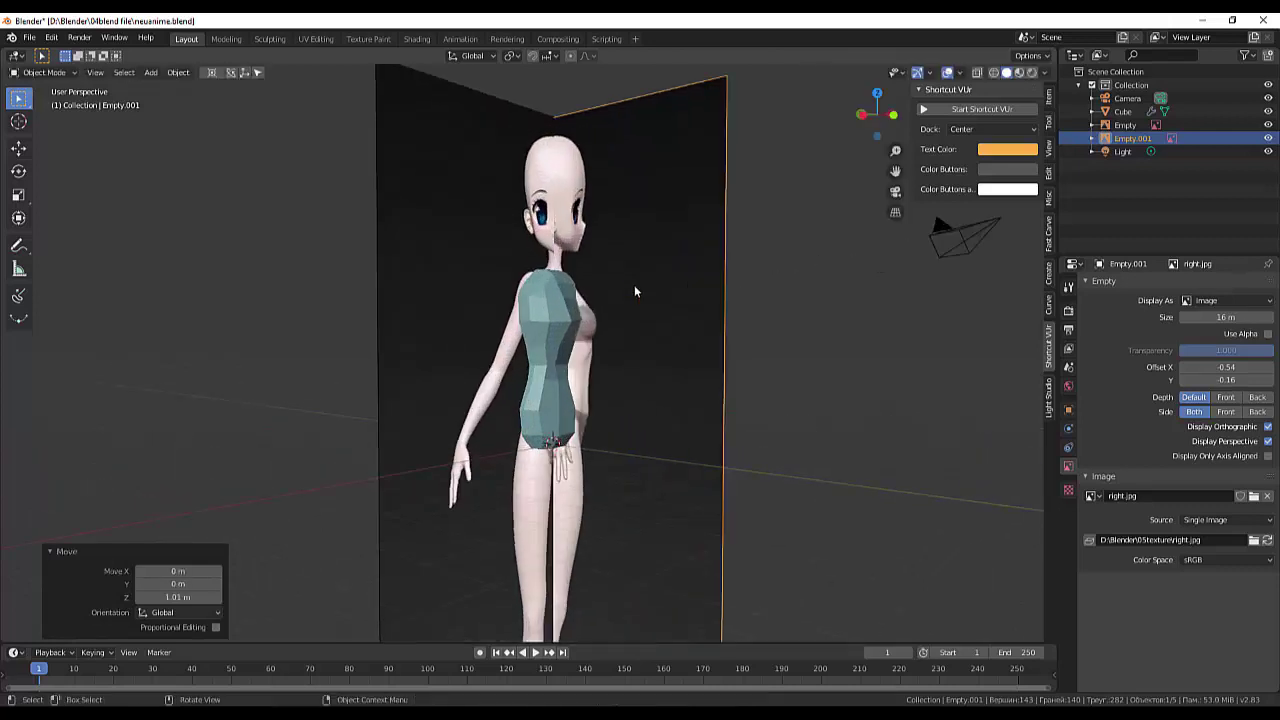
scroll(634, 290, "down", 3)
mouse_move(634, 290)
middle_mouse_down()
mouse_move(700, 313)
mouse_move(648, 345)
mouse_move(471, 342)
middle_mouse_up()
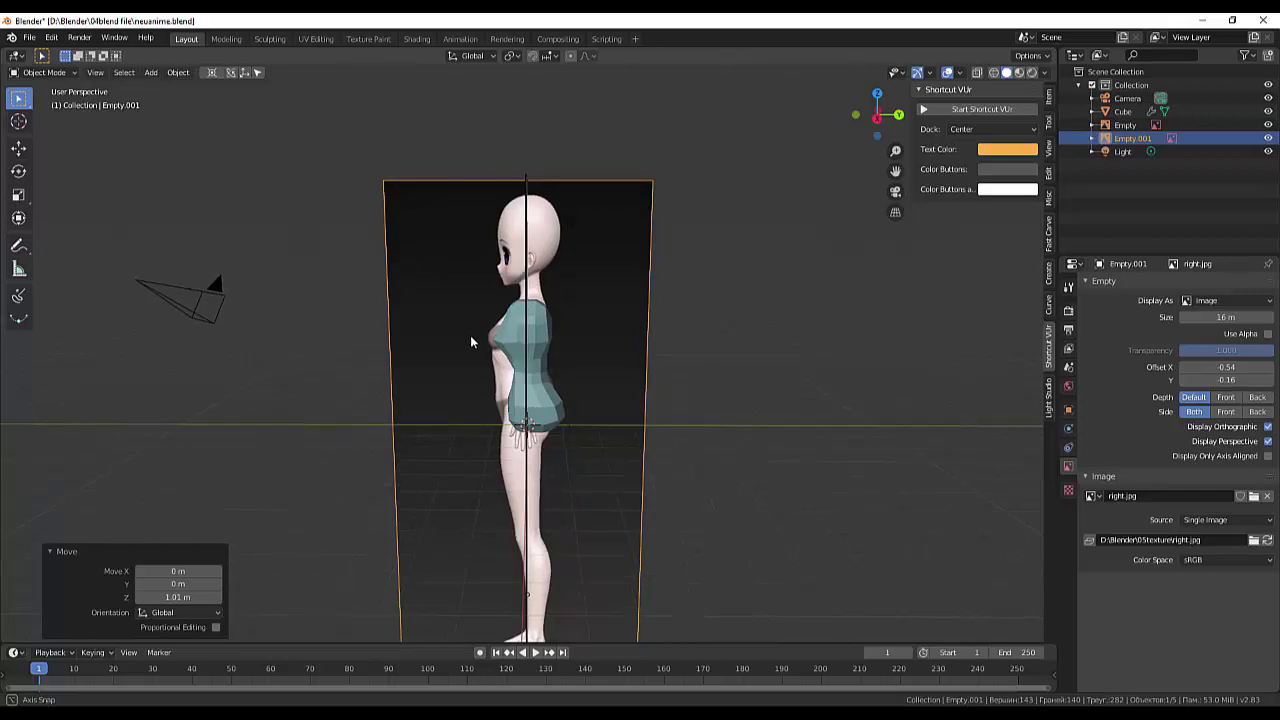
mouse_move(470, 335)
middle_mouse_down()
mouse_move(678, 347)
mouse_move(926, 337)
middle_mouse_up()
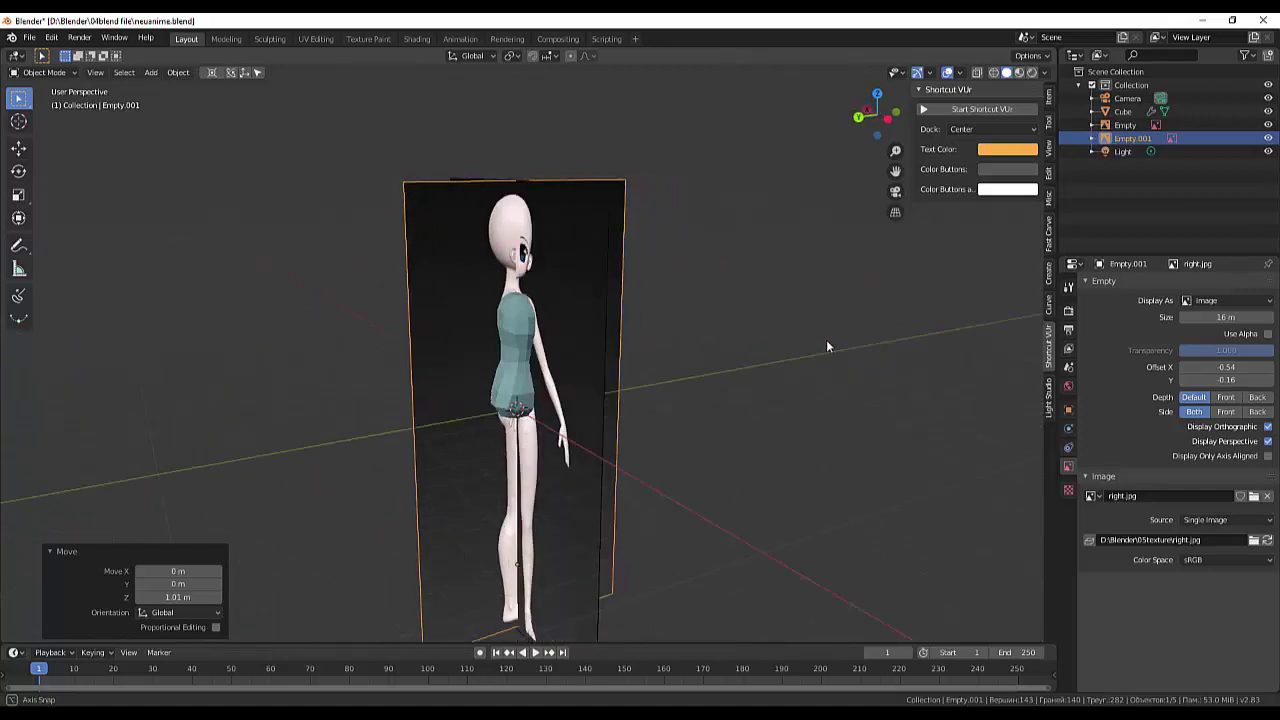
scroll(926, 337, "down", 3)
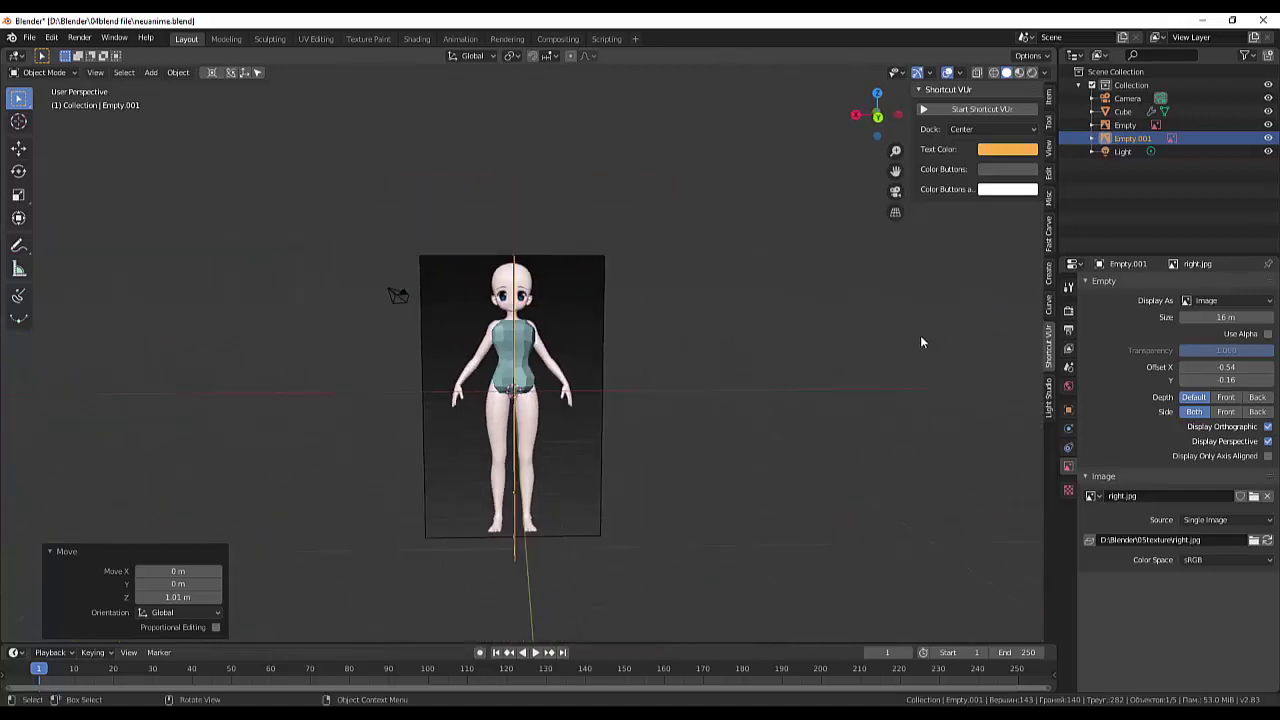
key("KP_1")
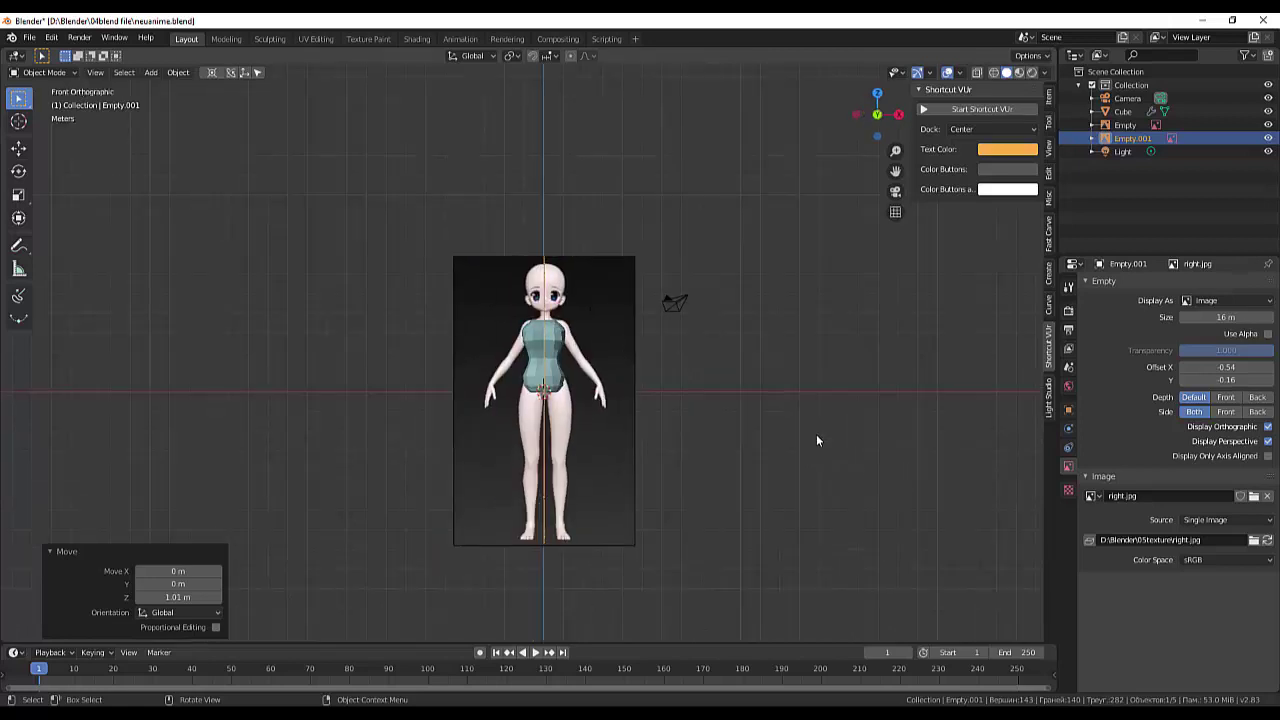
key("ctrl+KP_1")
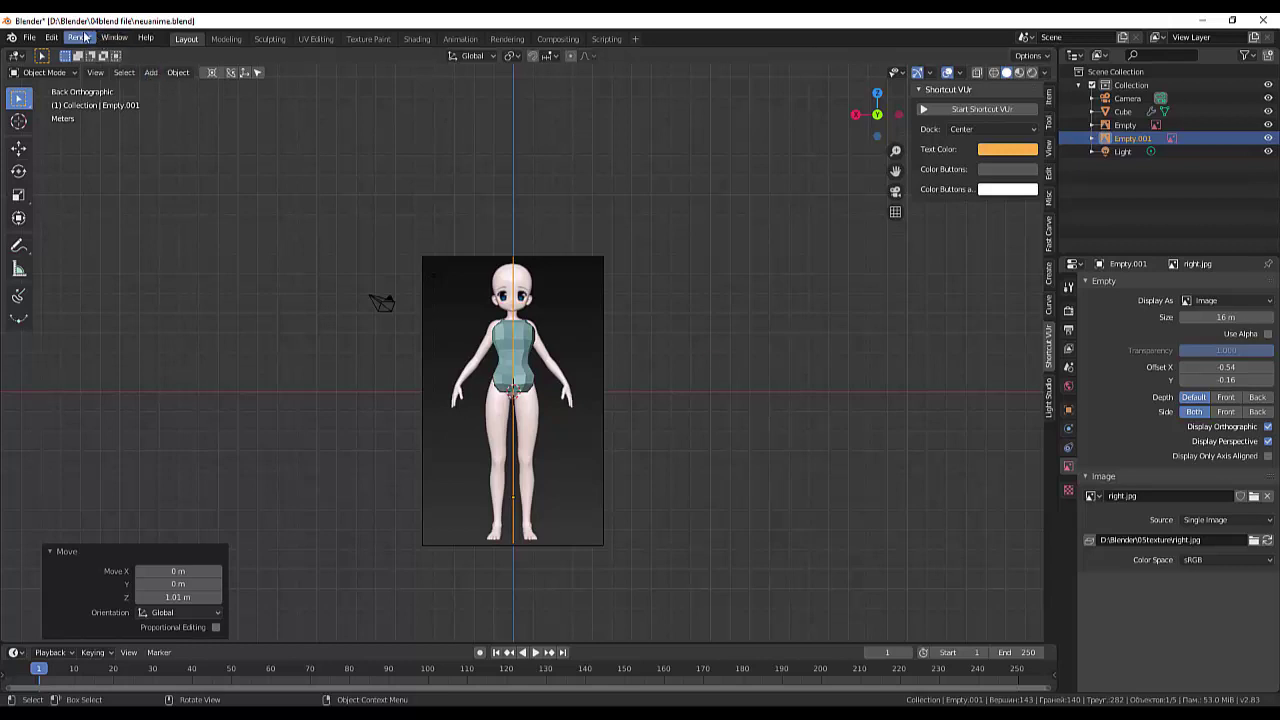
- Load zad.jpg as a third reference image, creating Empty.002 in the back view
left_click(30, 38)
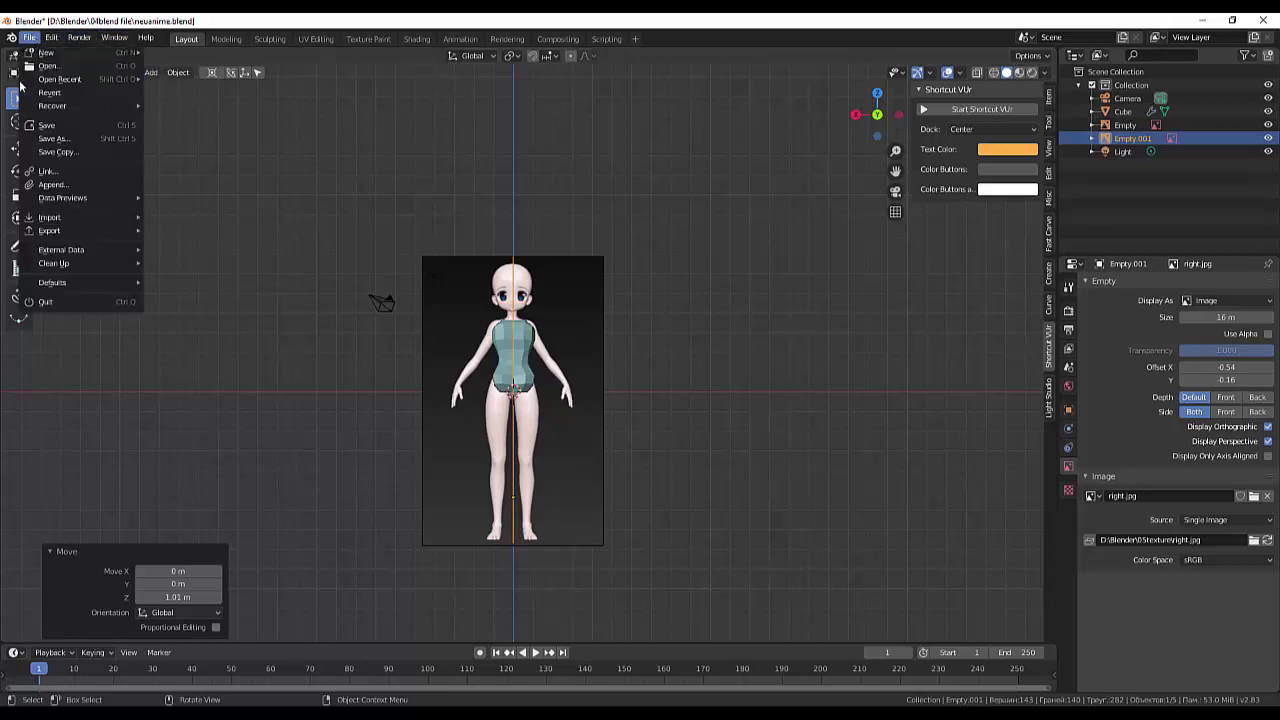
left_click(300, 187)
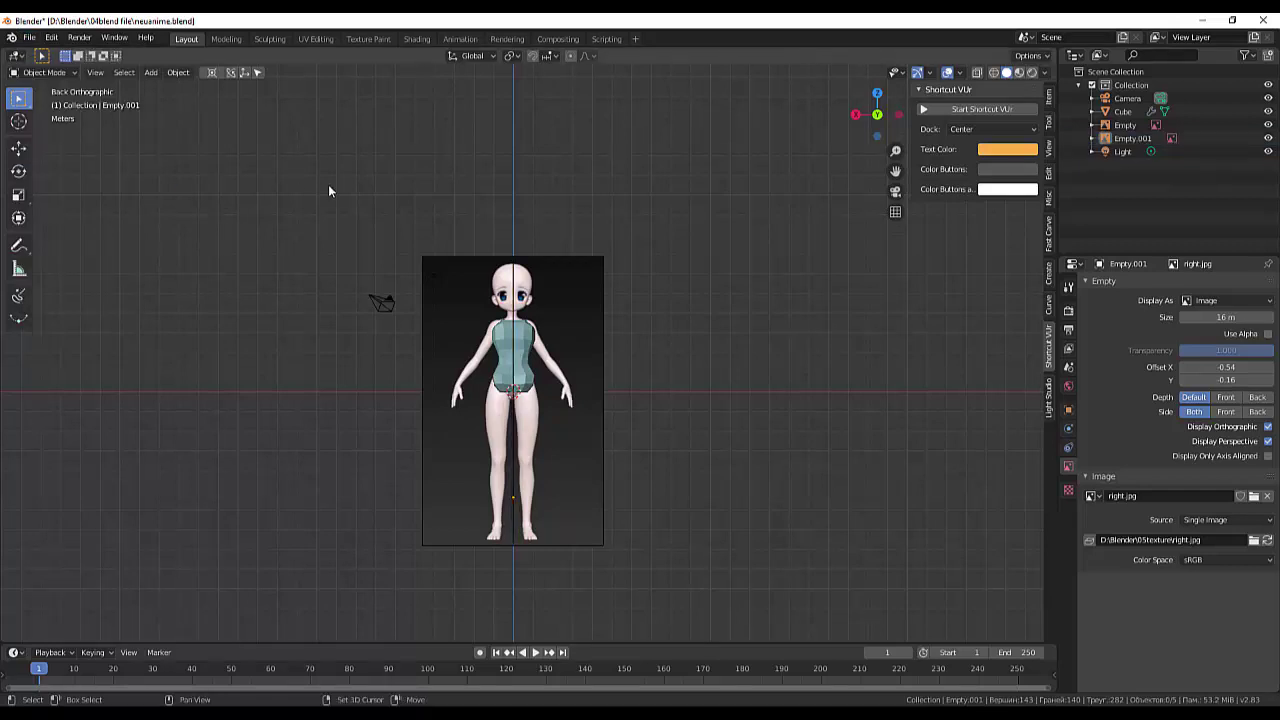
key("shift+a")
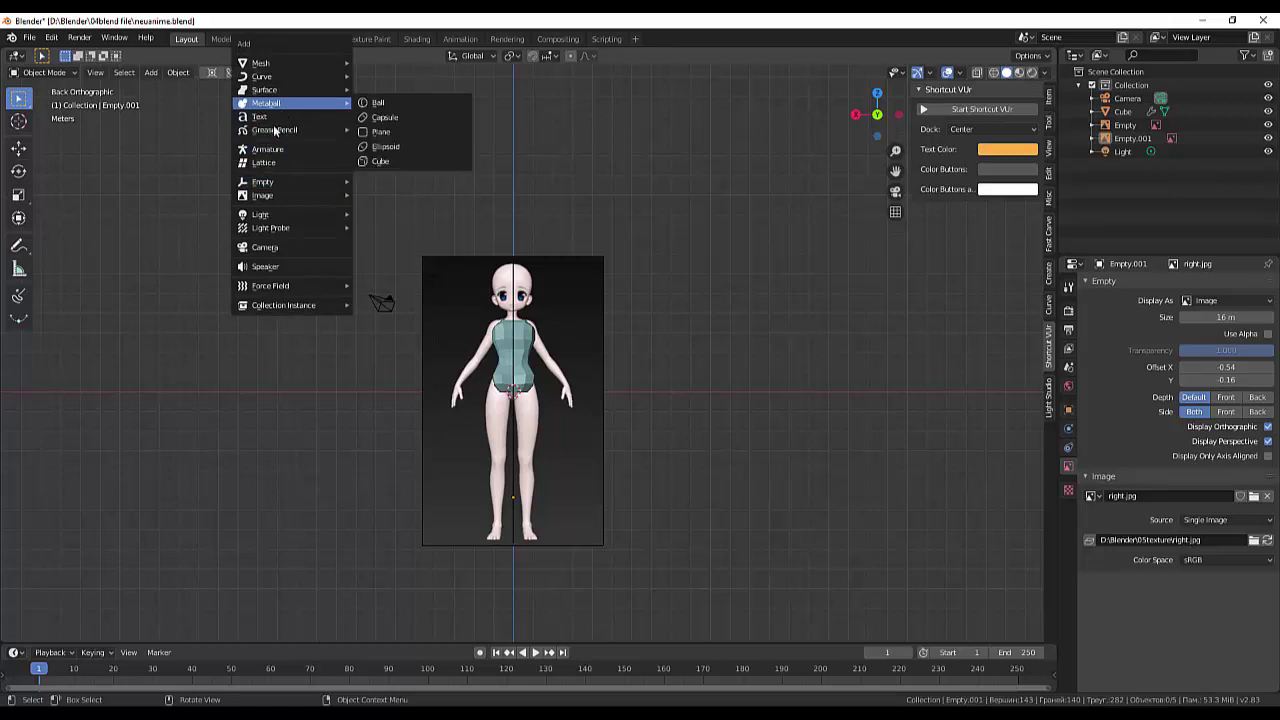
mouse_move(264, 195)
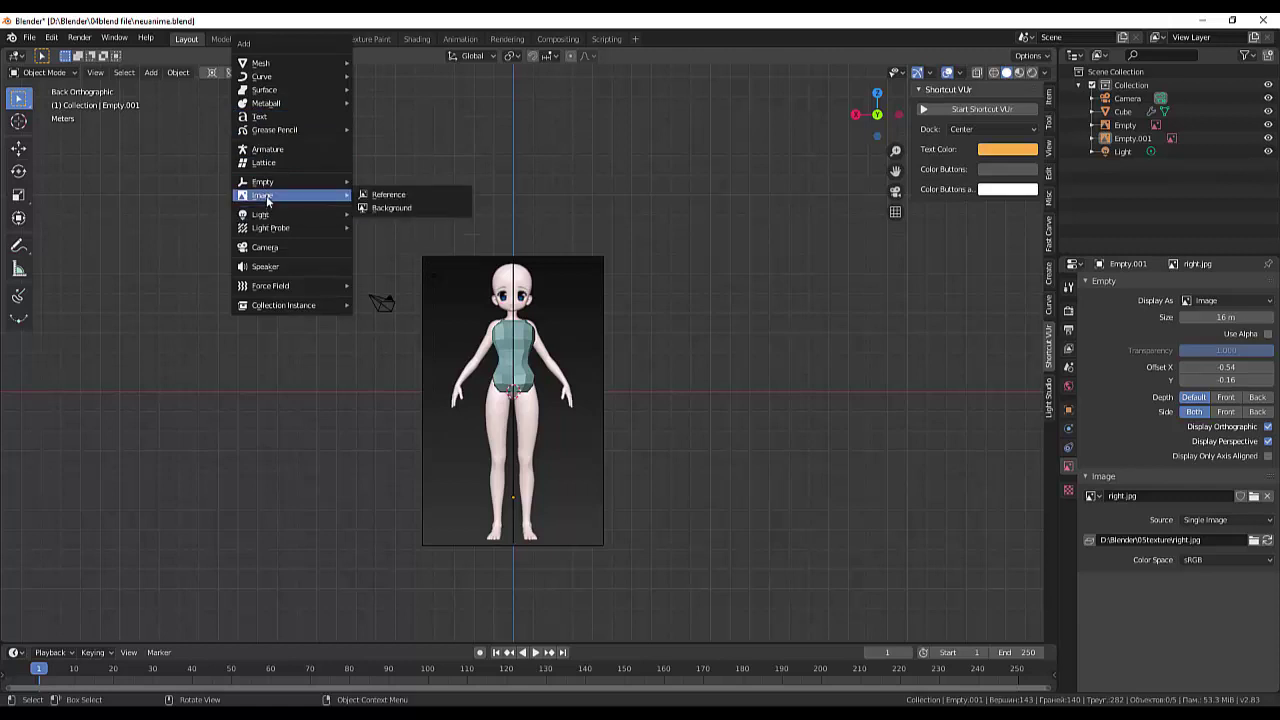
left_click(385, 196)
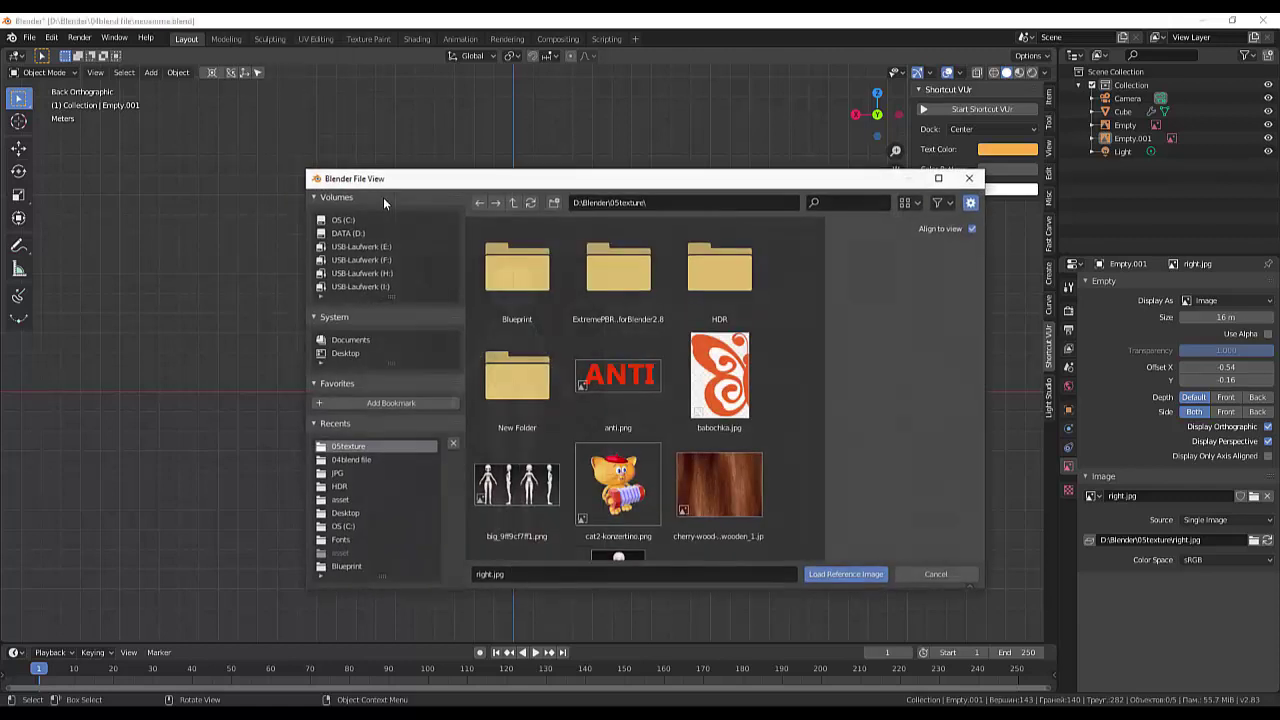
scroll(536, 380, "down", 1)
scroll(536, 380, "down", 4)
scroll(536, 380, "down", 4)
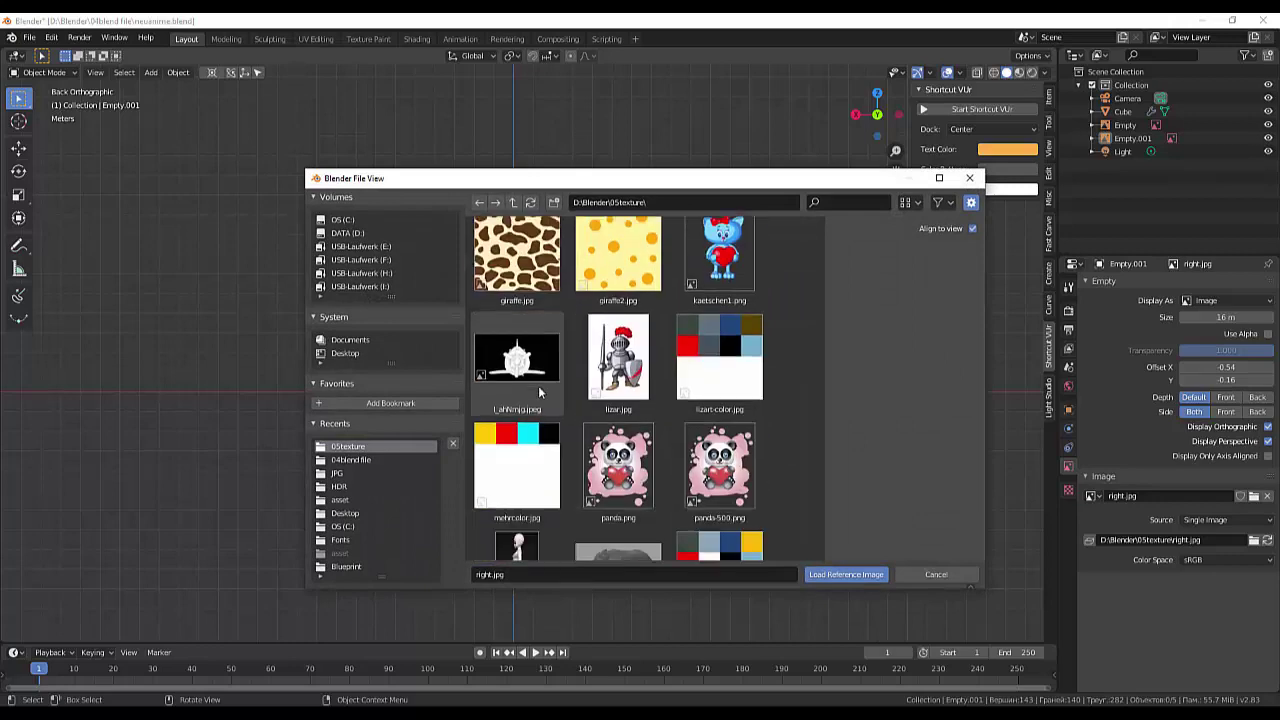
scroll(541, 387, "down", 3)
scroll(541, 387, "down", 2)
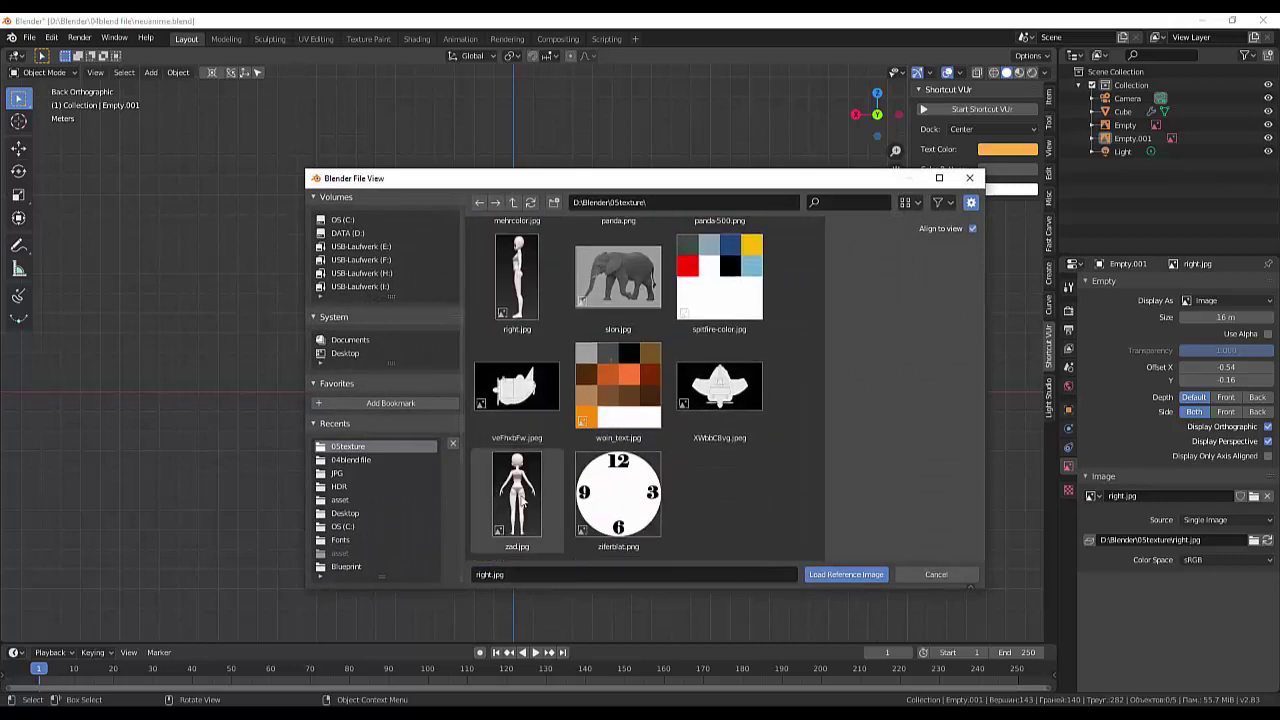
left_click(517, 495)
left_click(831, 574)
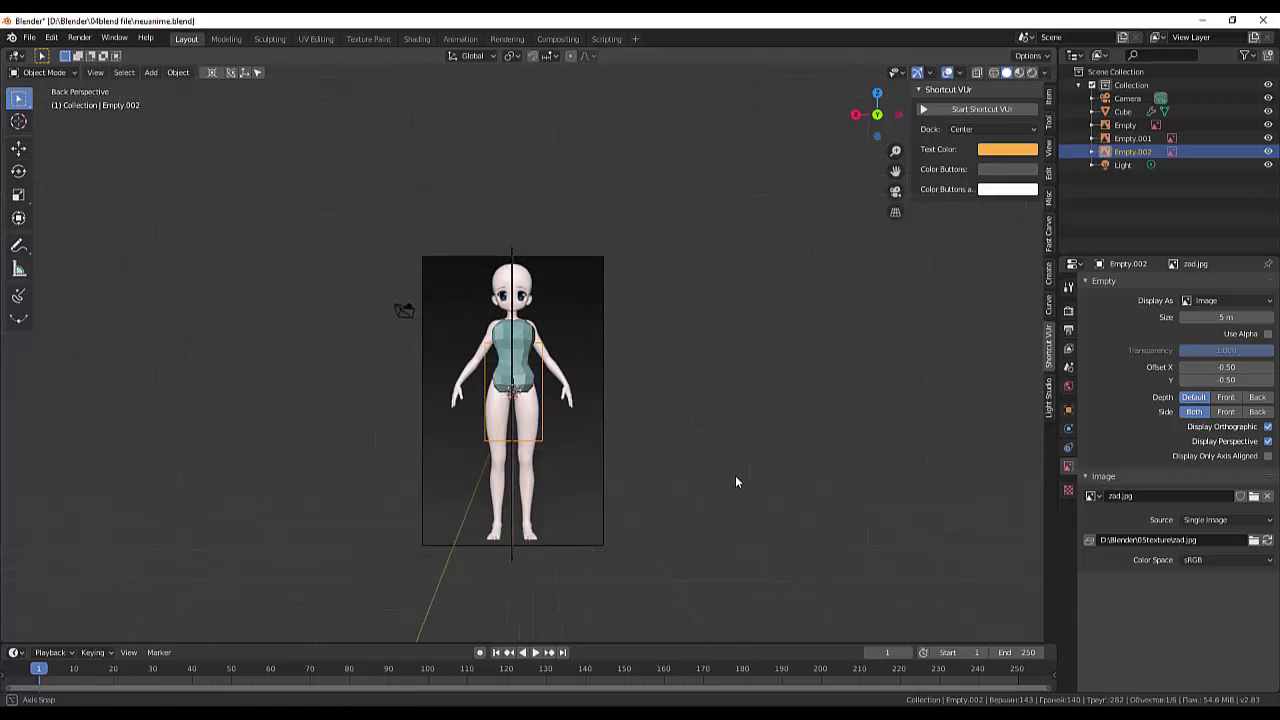
- Slide the zad back reference image backward along Y, behind the body mesh
mouse_move(737, 480)
middle_mouse_down()
mouse_move(929, 489)
mouse_move(866, 542)
mouse_move(792, 520)
mouse_move(911, 517)
mouse_move(865, 501)
middle_mouse_up()
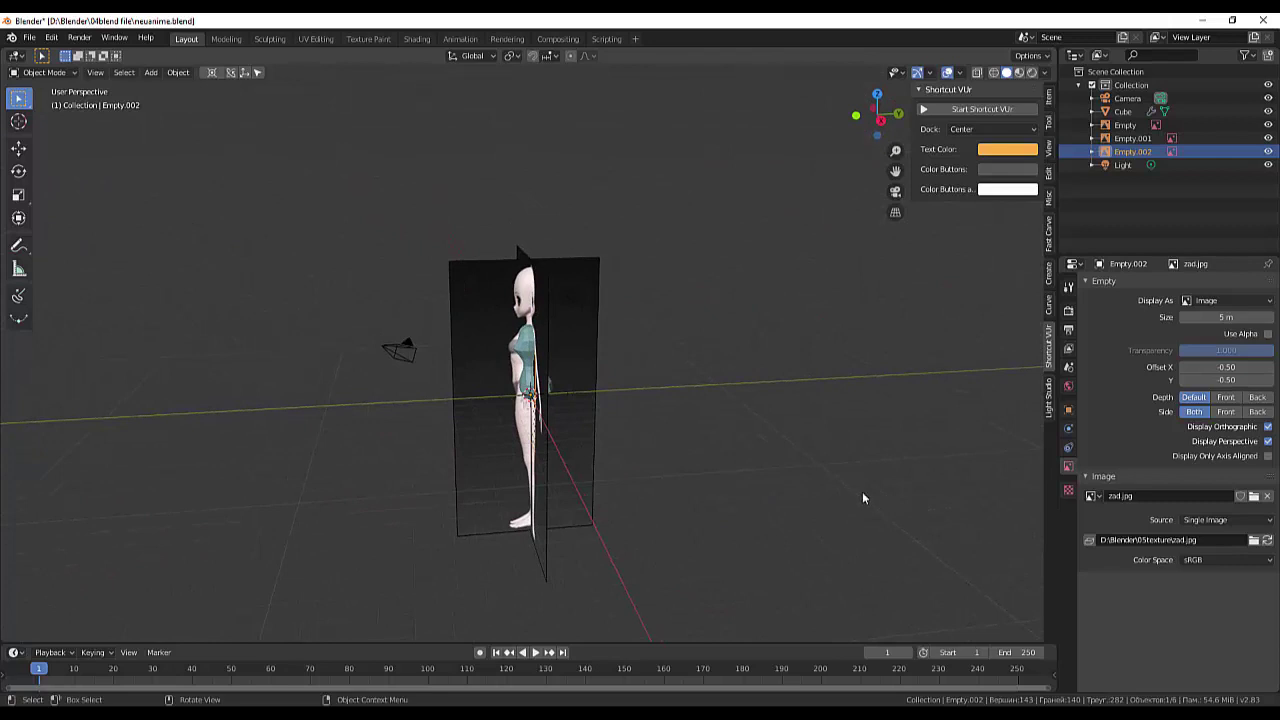
key("g")
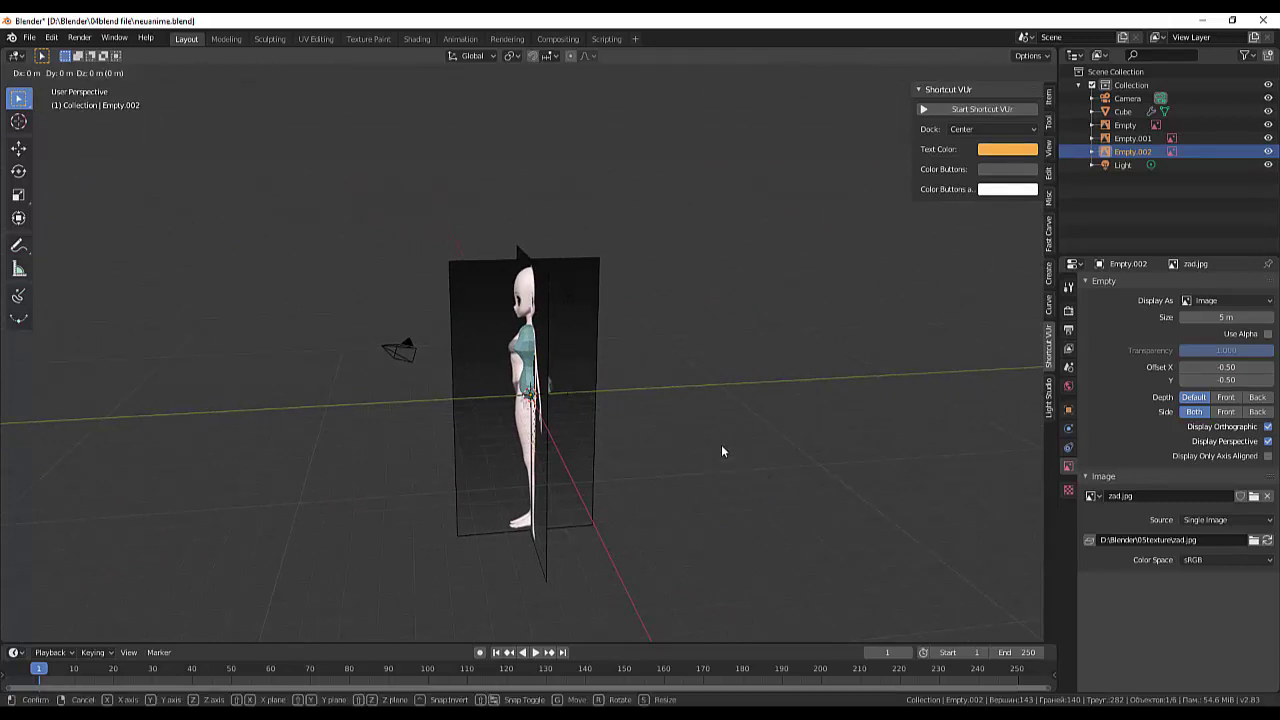
key("y")
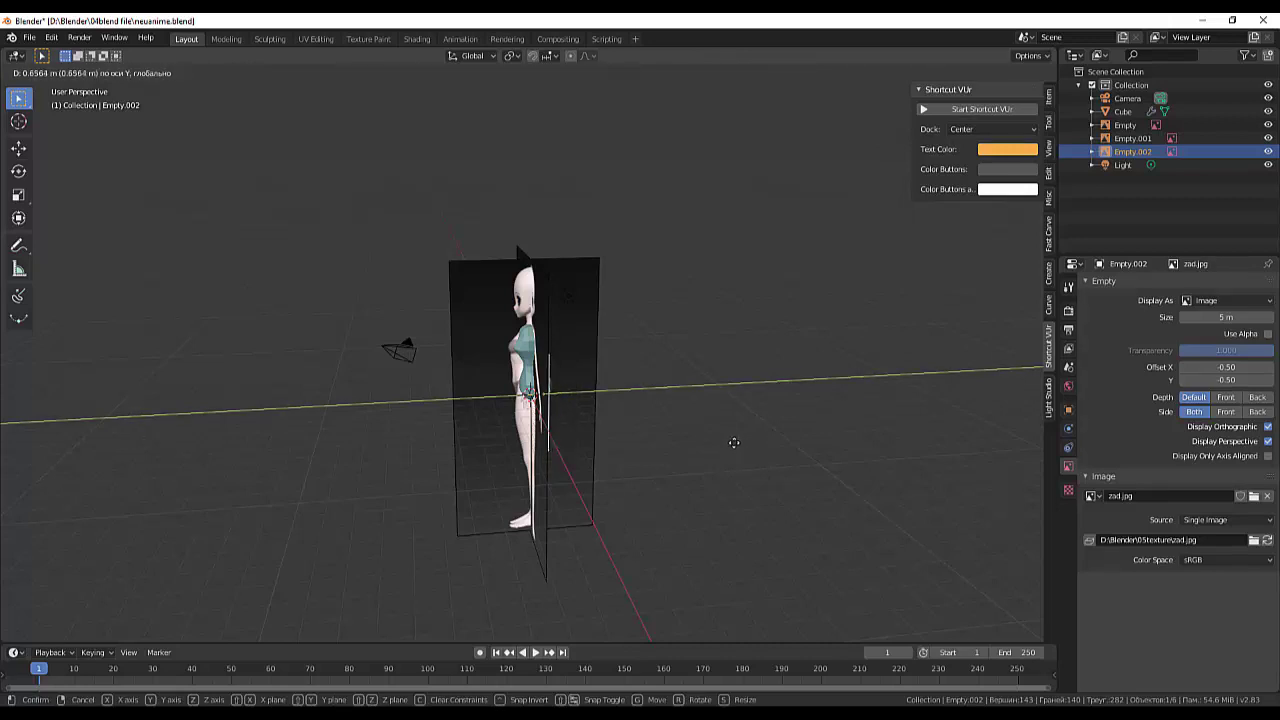
left_click(728, 442)
- Enlarge and reposition the zad image so the back-view figure lines up with the model
mouse_move(761, 425)
middle_mouse_down()
mouse_move(606, 427)
mouse_move(598, 400)
middle_mouse_up()
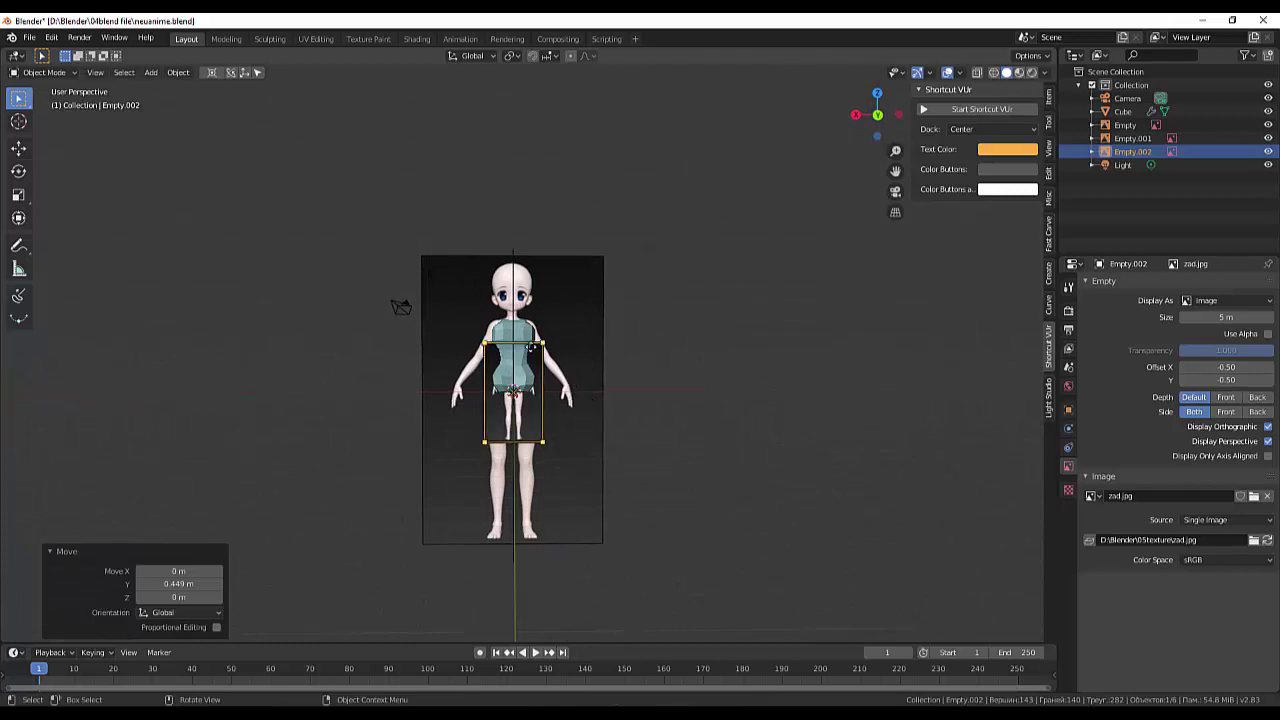
left_click_drag(540, 342, 706, 129)
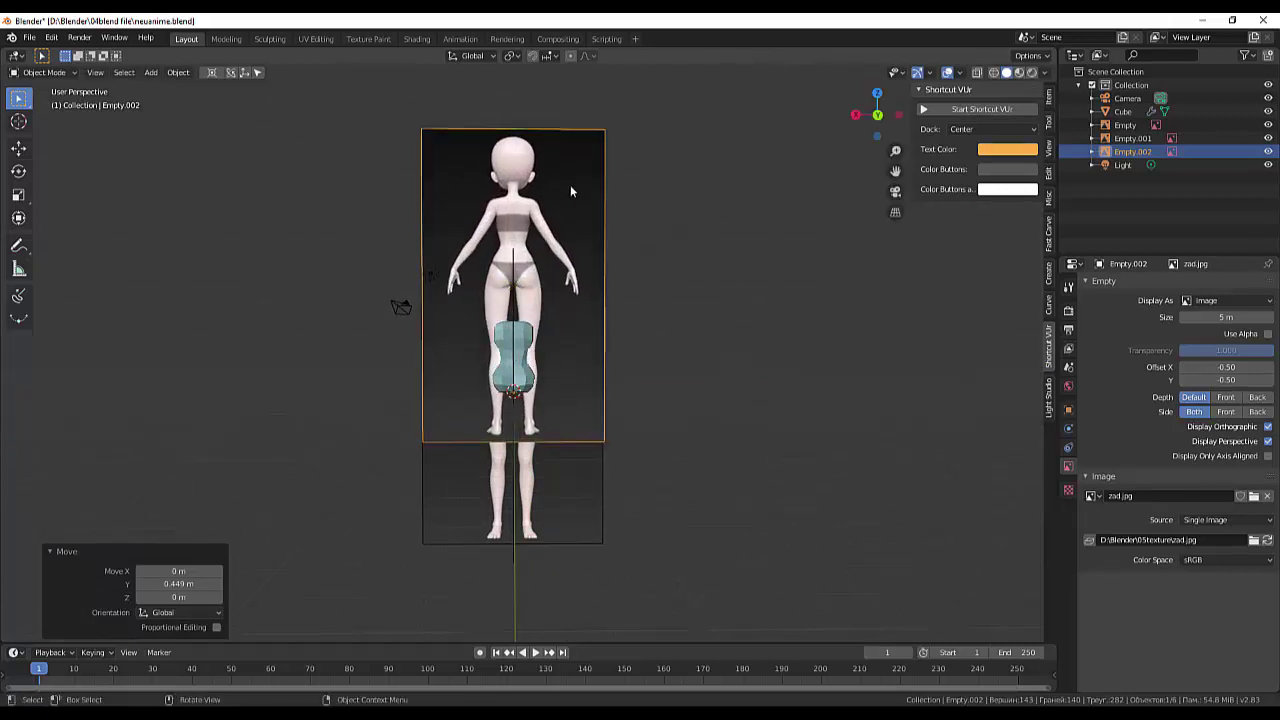
key("g")
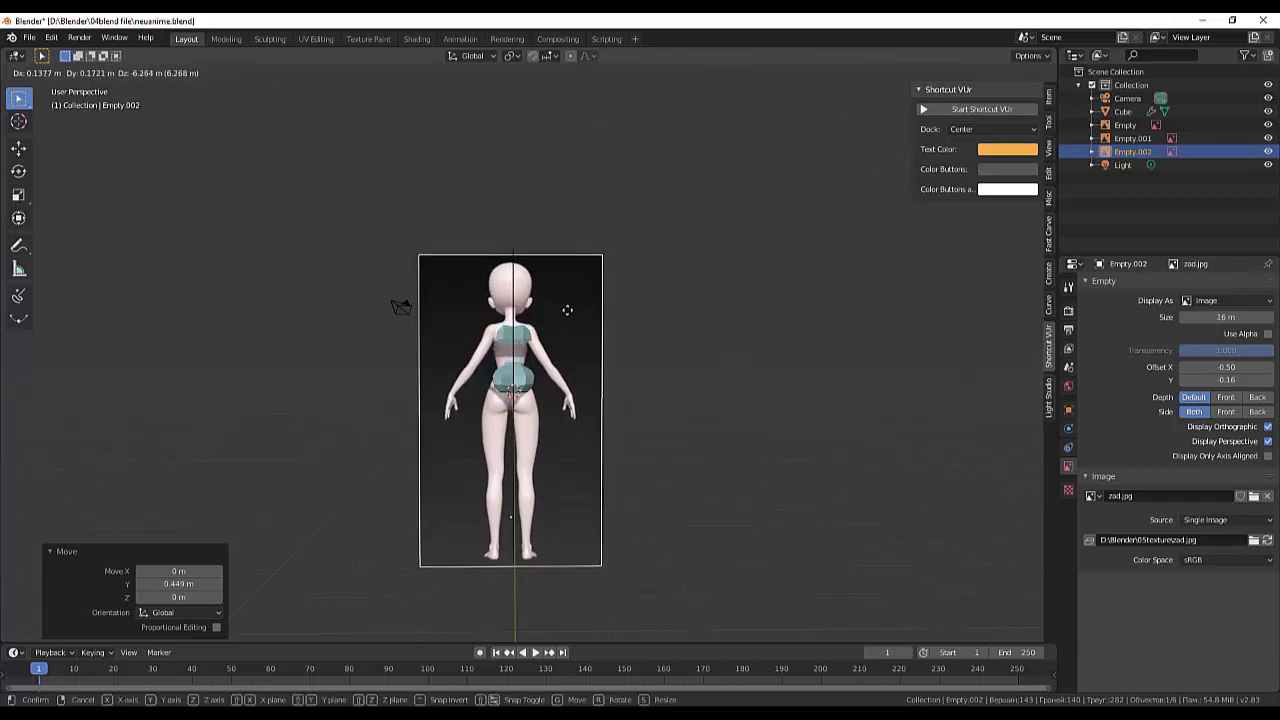
left_click(567, 310)
mouse_move(690, 345)
middle_mouse_down()
mouse_move(844, 348)
mouse_move(838, 362)
mouse_move(814, 306)
mouse_move(755, 353)
middle_mouse_up()
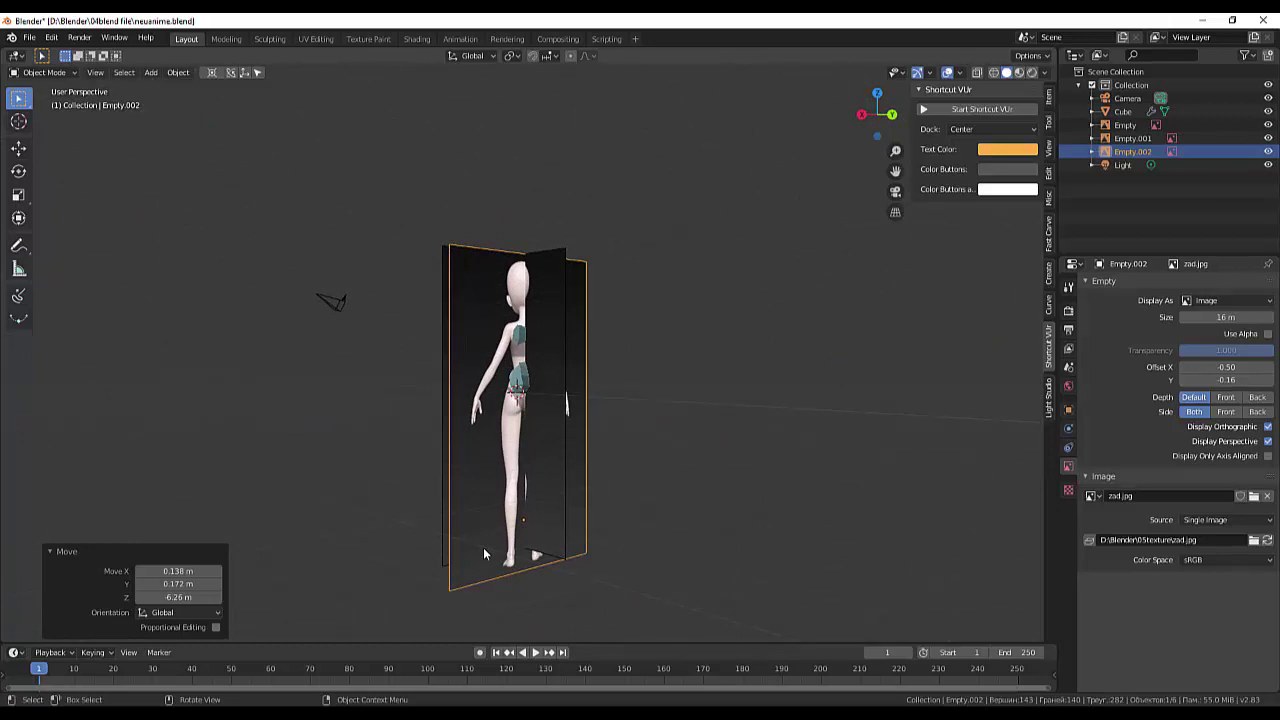
left_click(460, 535)
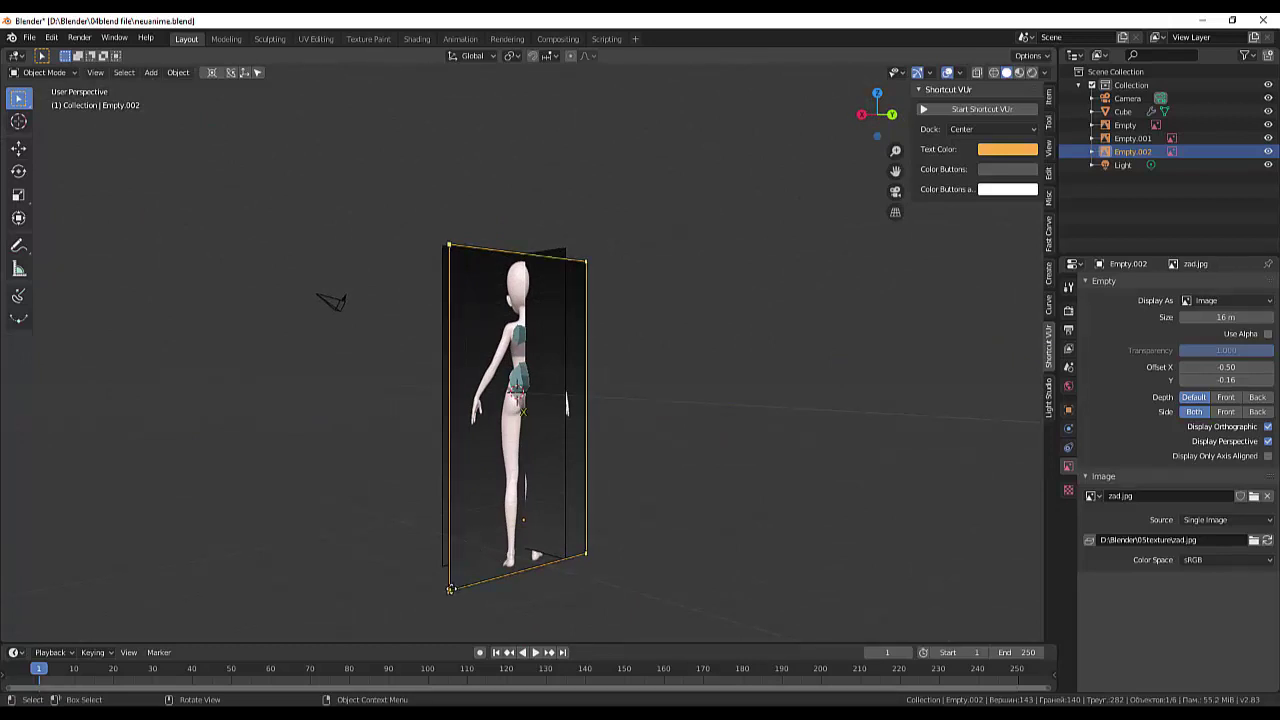
left_click_drag(450, 589, 458, 561)
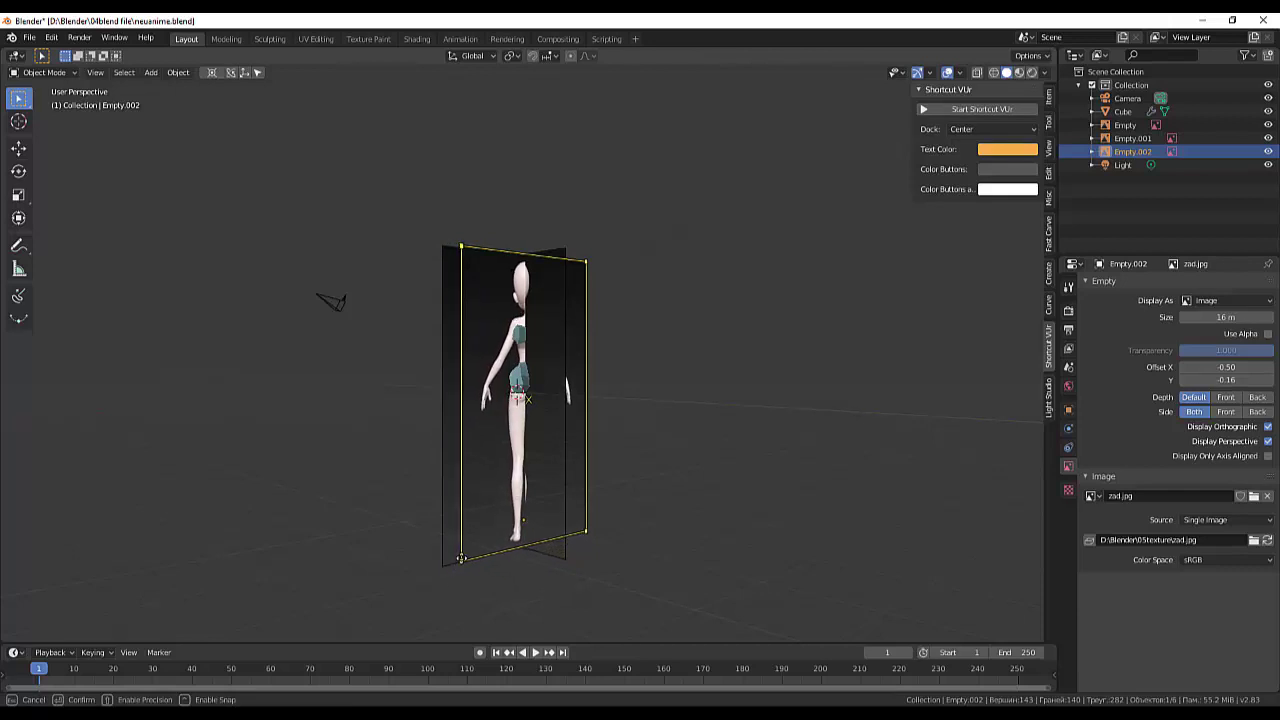
mouse_move(805, 556)
middle_mouse_down()
mouse_move(738, 548)
mouse_move(967, 545)
mouse_move(231, 571)
mouse_move(280, 563)
mouse_move(106, 583)
mouse_move(546, 556)
mouse_move(611, 537)
mouse_move(596, 567)
mouse_move(354, 560)
mouse_move(241, 579)
mouse_move(582, 544)
mouse_move(546, 559)
middle_mouse_up()
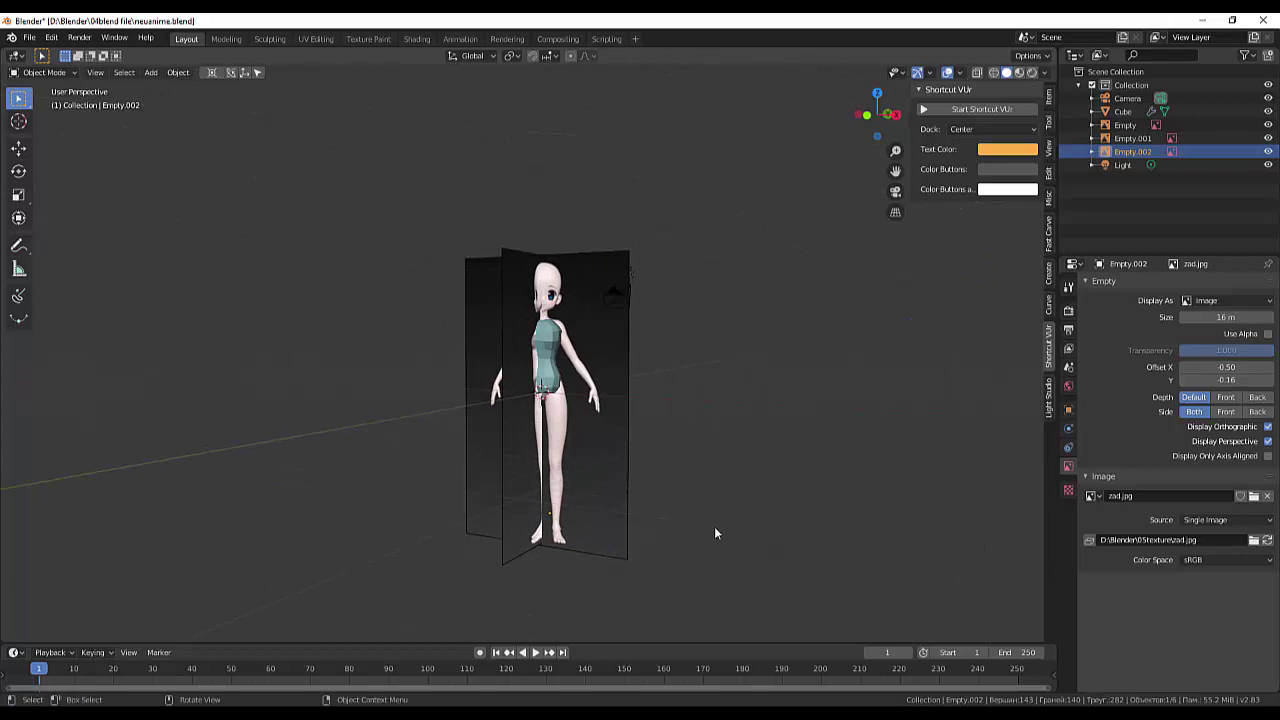
- Undo the last resize, then create a new collection named referenz
key("ctrl+z")
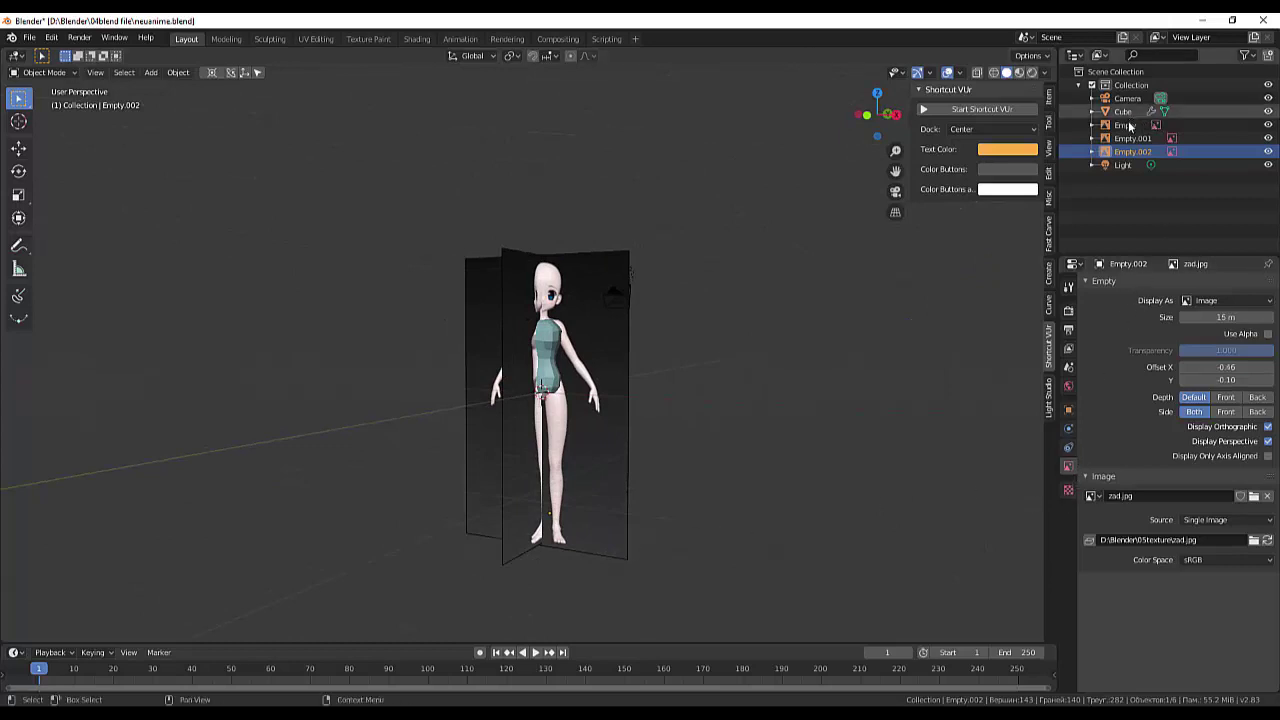
left_click(1125, 125)
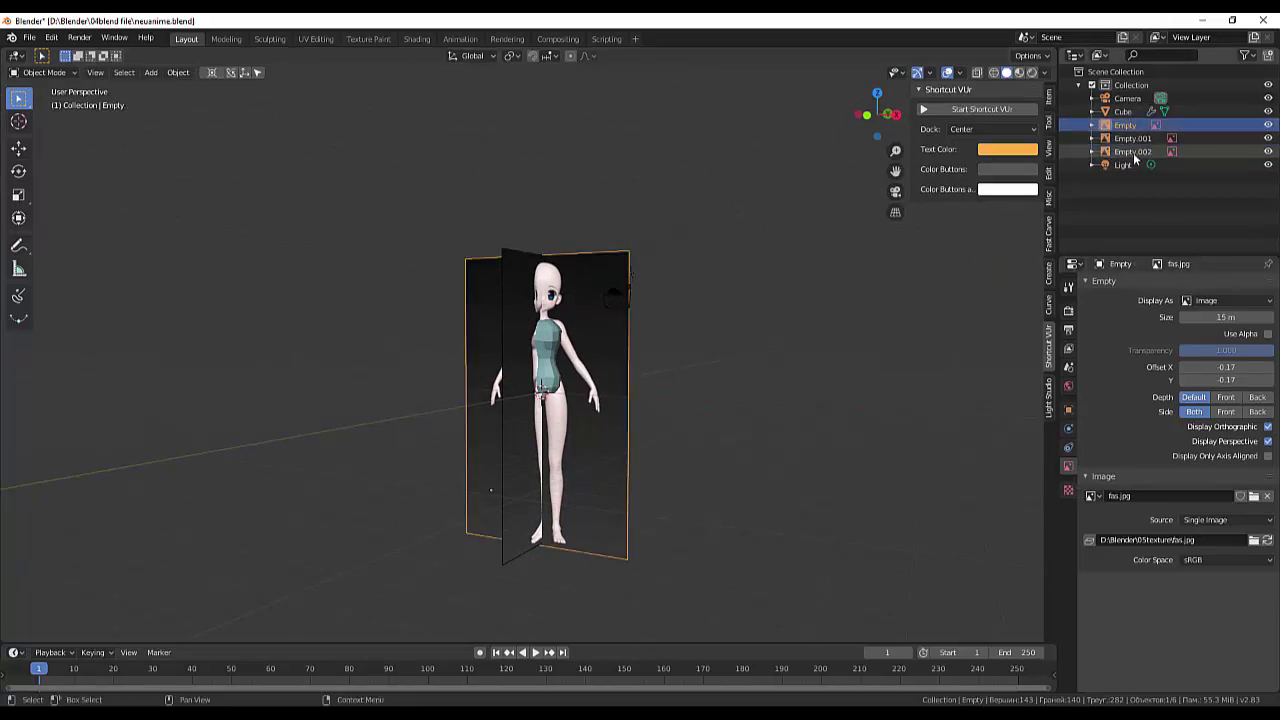
left_click(1132, 151, "shift")
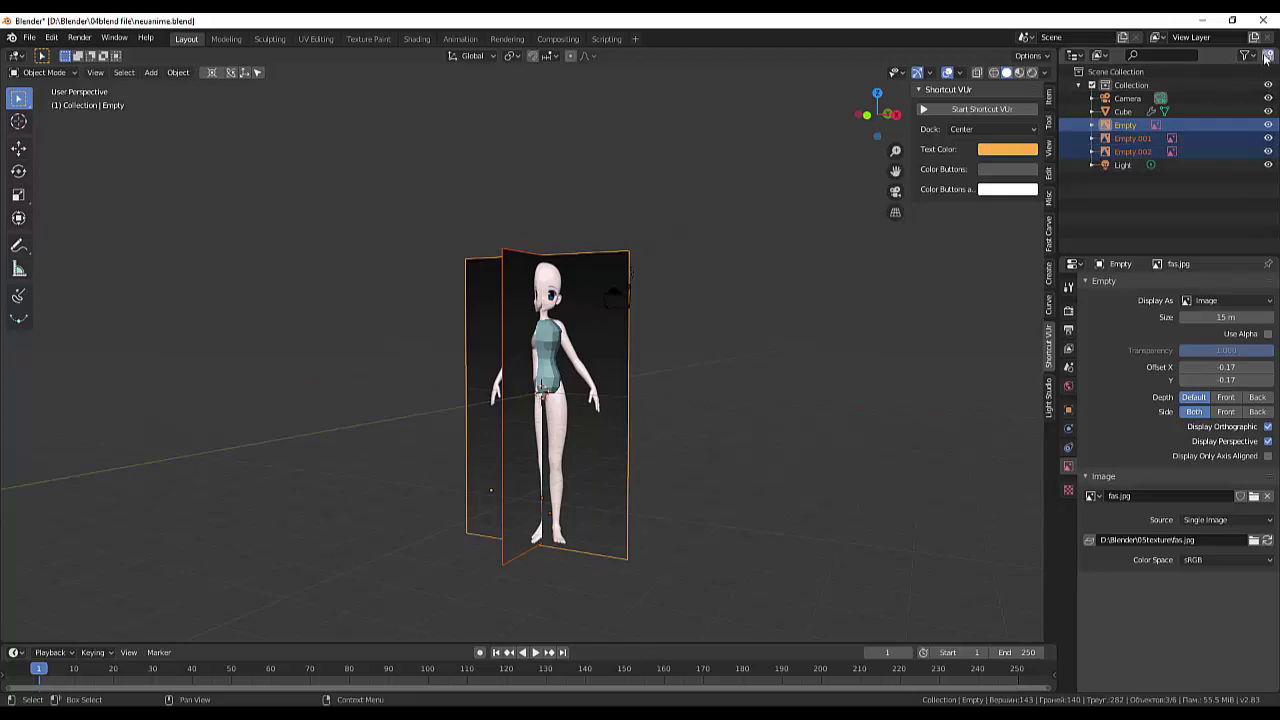
left_click(1268, 55)
left_click(1125, 178)
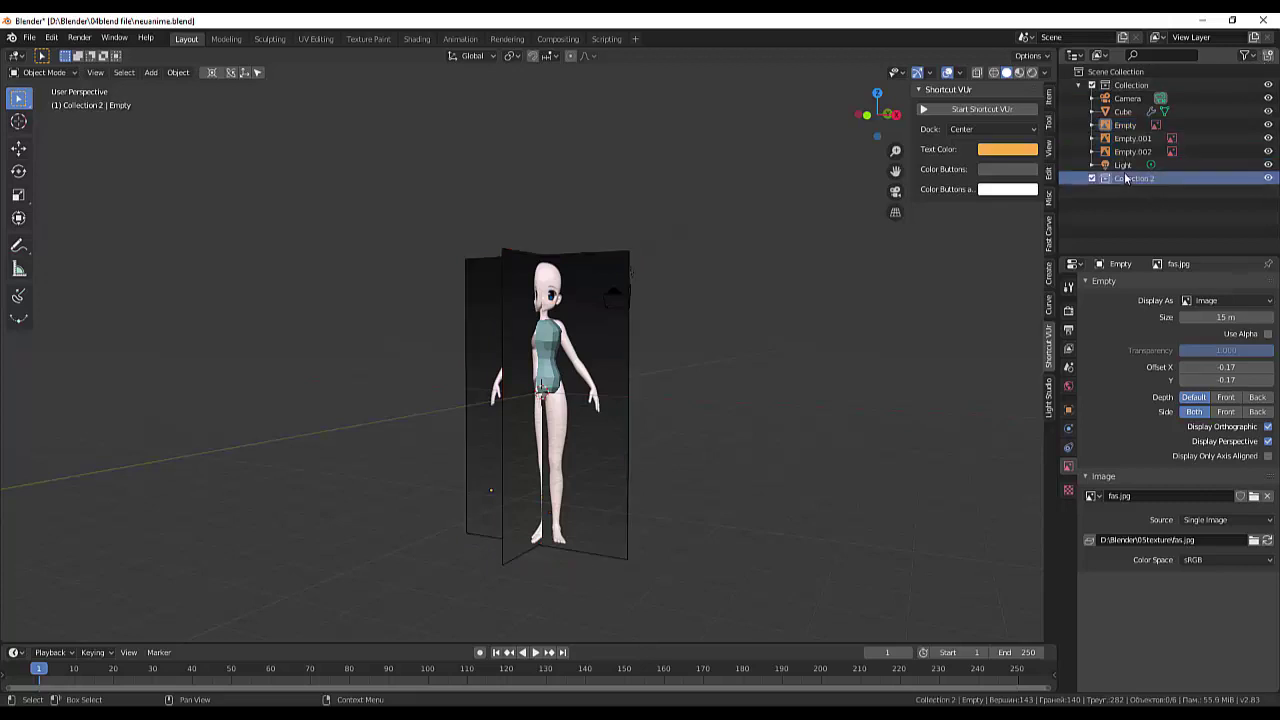
double_click(1125, 178)
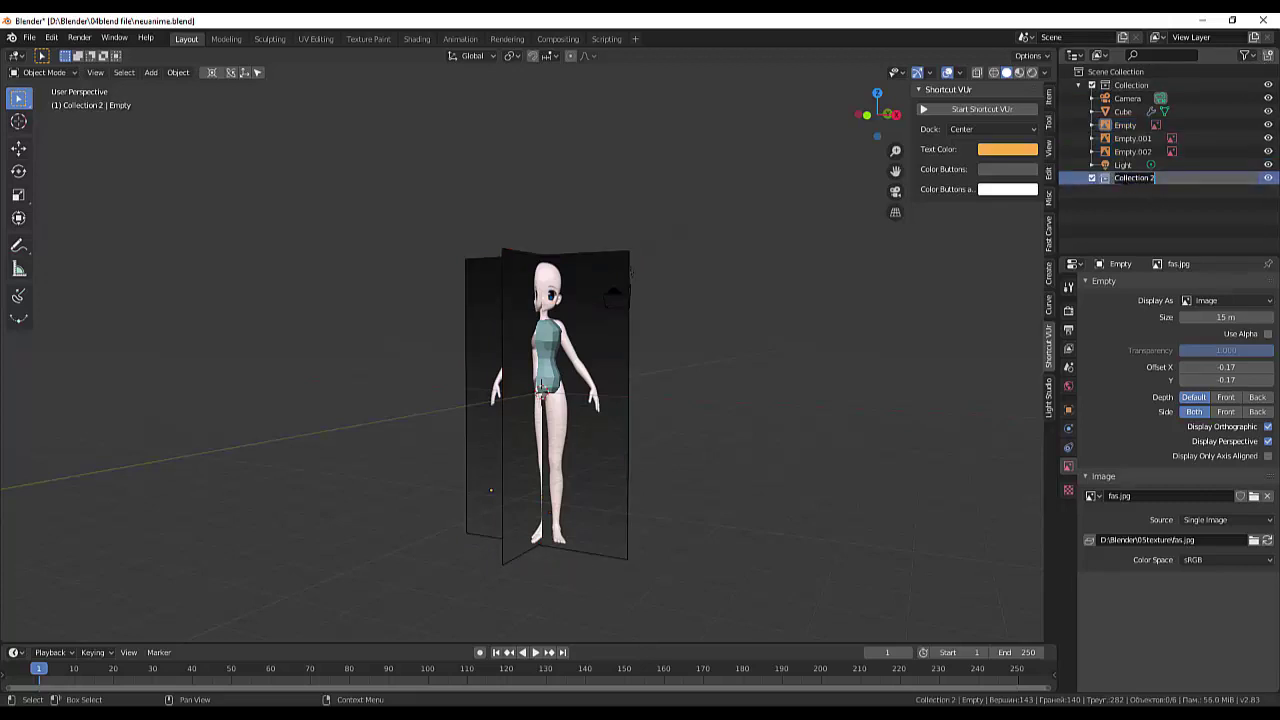
key("BackSpace")
type("referenz")
key("Return")
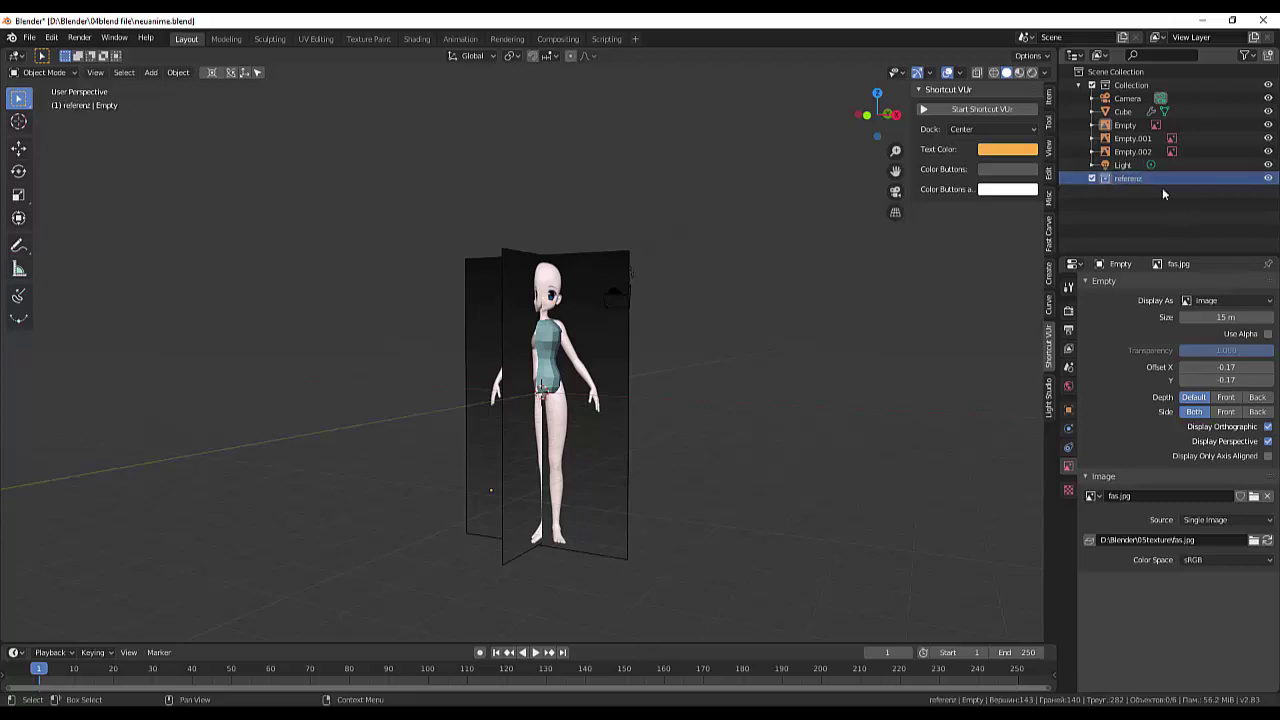
- Move Empty, Empty.001 and Empty.002 into the referenz collection
left_click(1122, 125)
left_click_drag(1122, 127, 1124, 182)
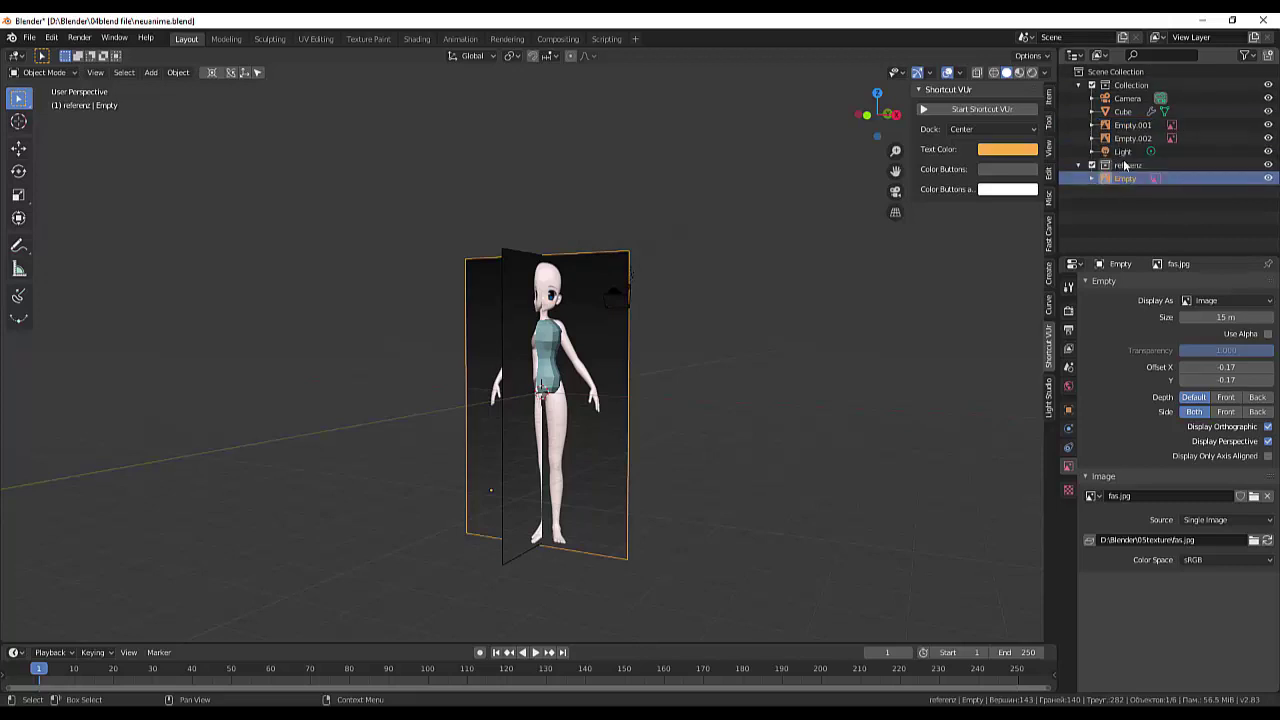
left_click_drag(1124, 129, 1121, 170)
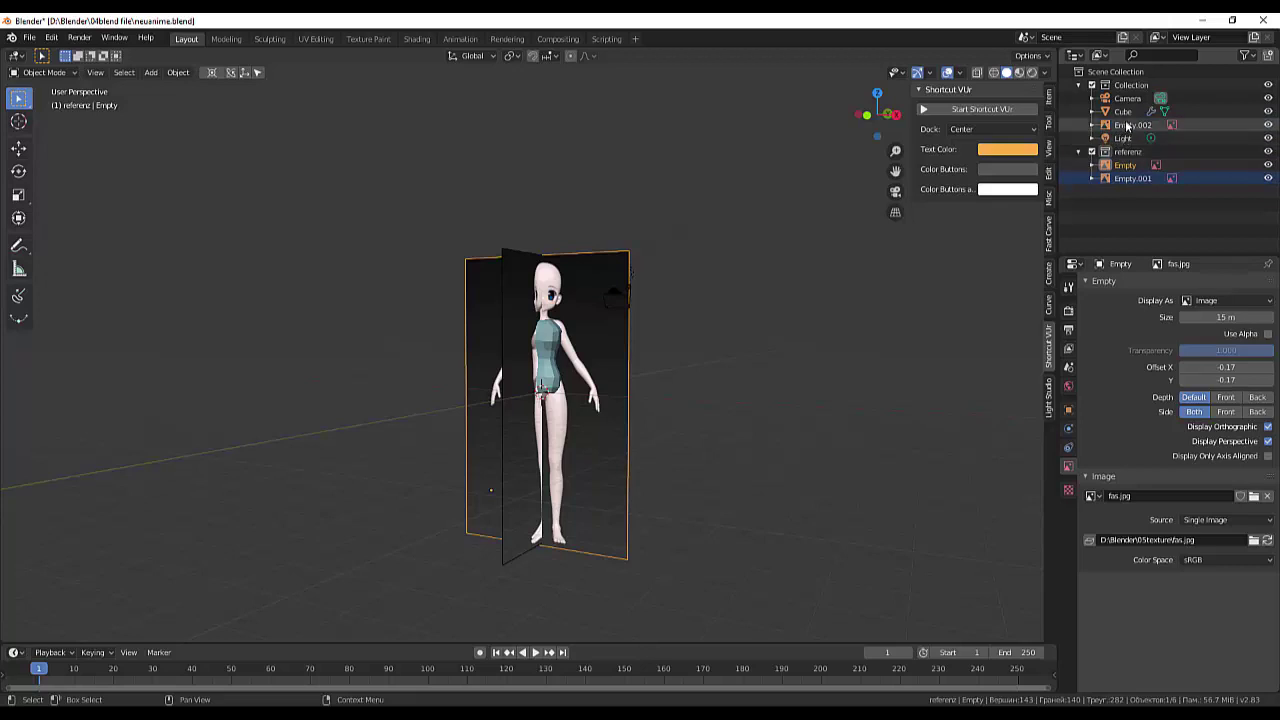
mouse_move(1124, 130)
left_mouse_down()
mouse_move(1125, 196)
mouse_move(1126, 140)
left_mouse_up()
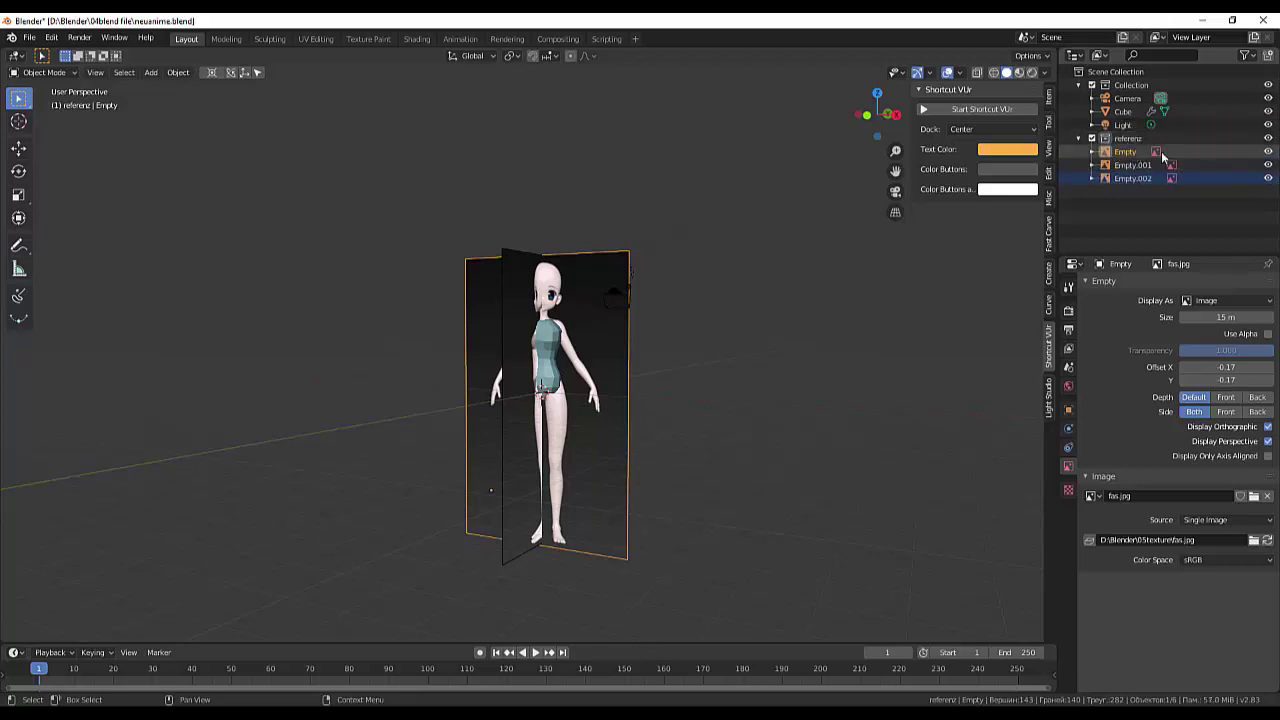
- Identify the front reference empty and rename it fort
left_click(1160, 152)
left_click(1268, 153)
left_click(1268, 155)
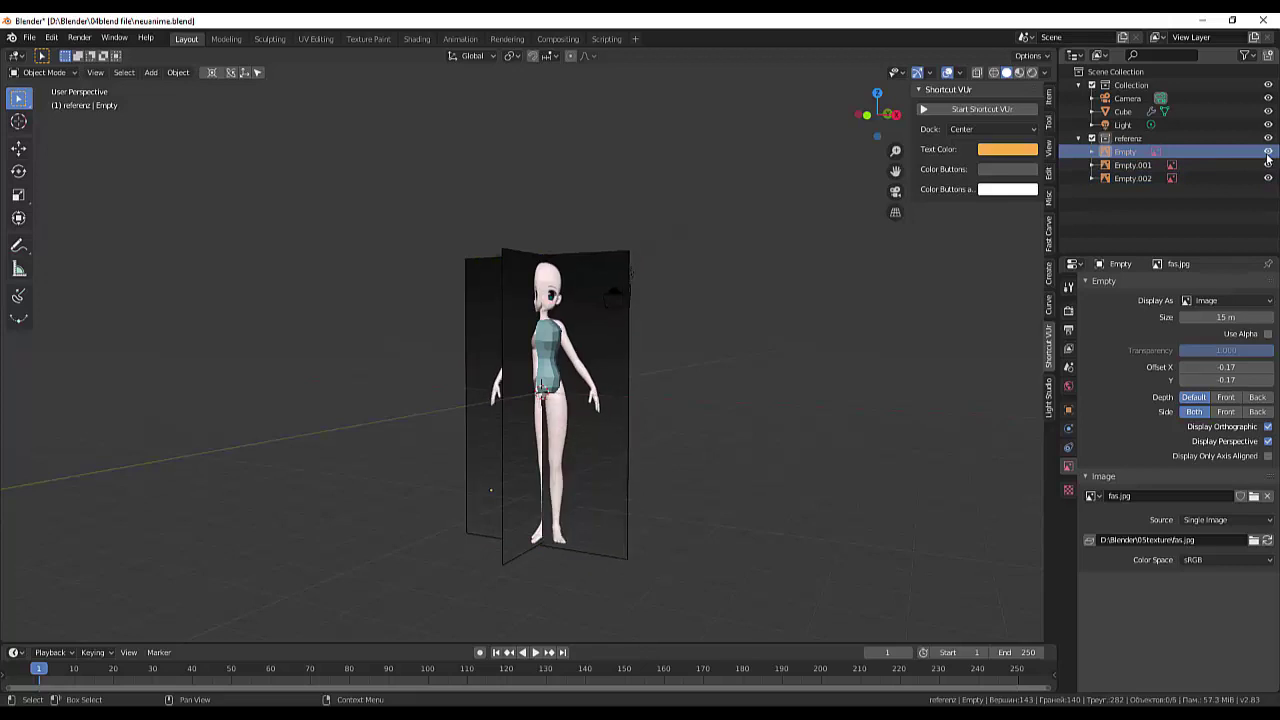
left_click(1268, 155)
left_click(1268, 155)
left_click(1268, 155)
left_click(1268, 155)
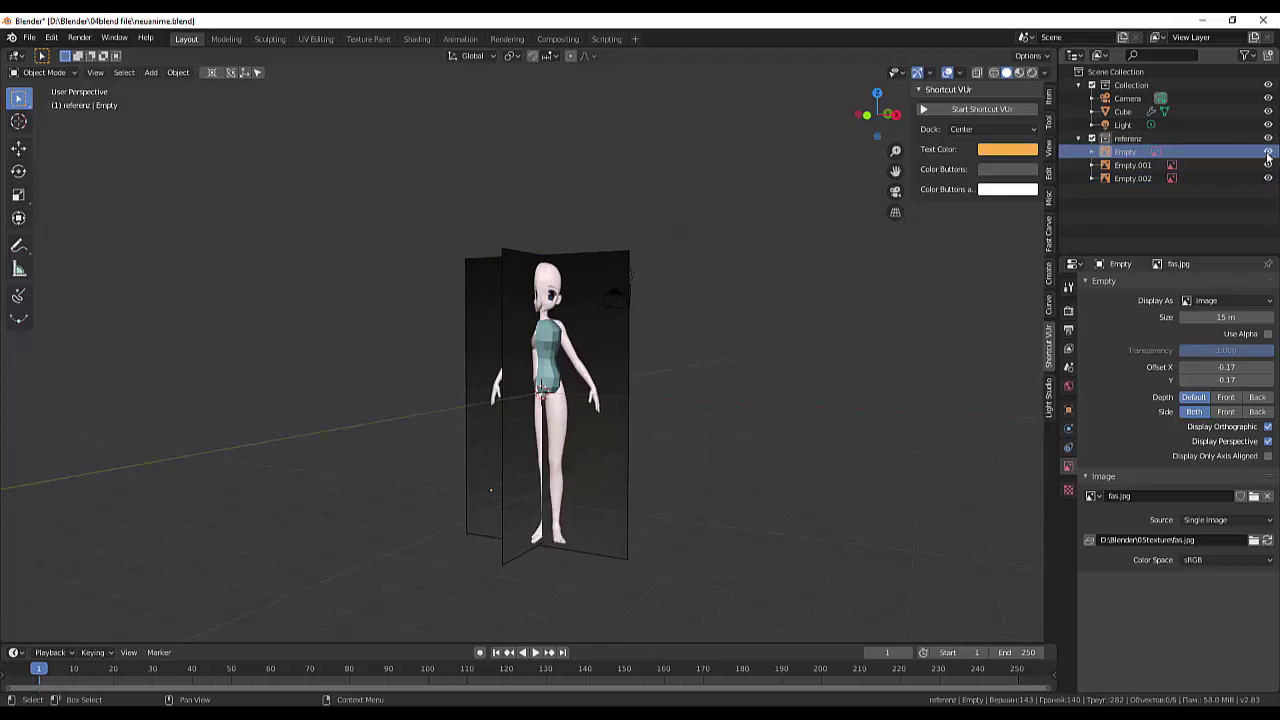
double_click(1197, 157)
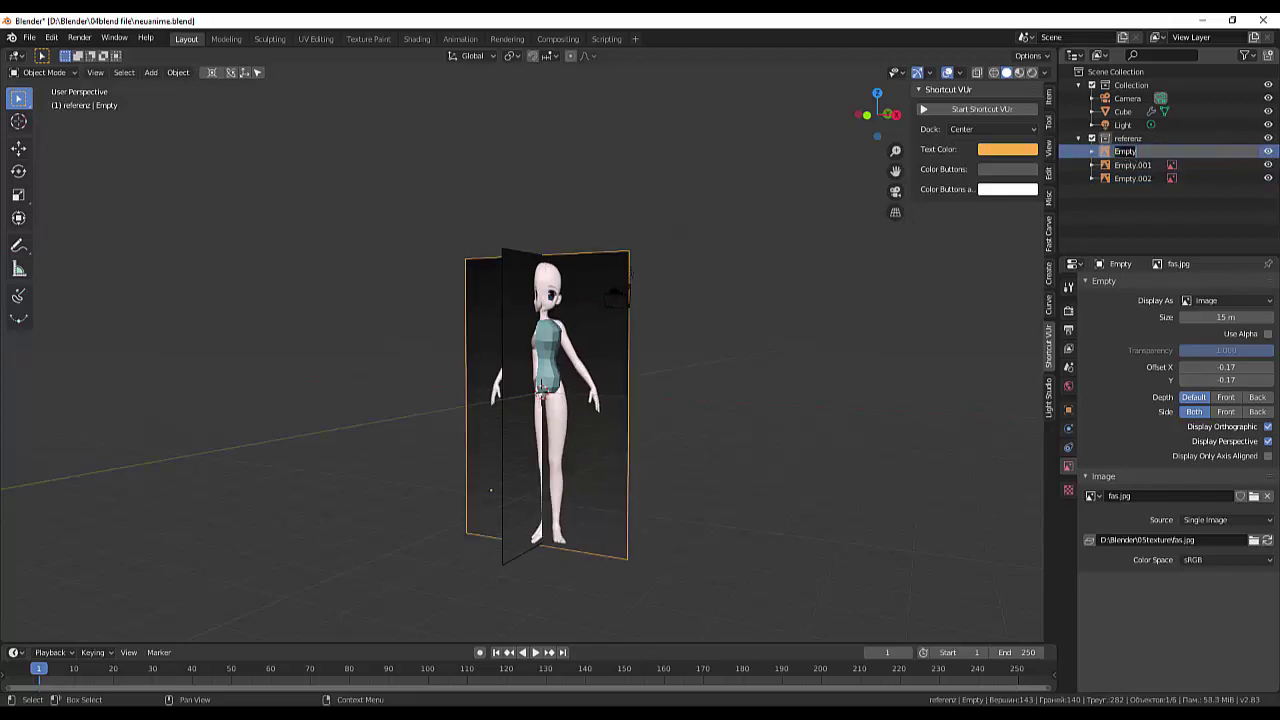
type("fort")
key("Return")
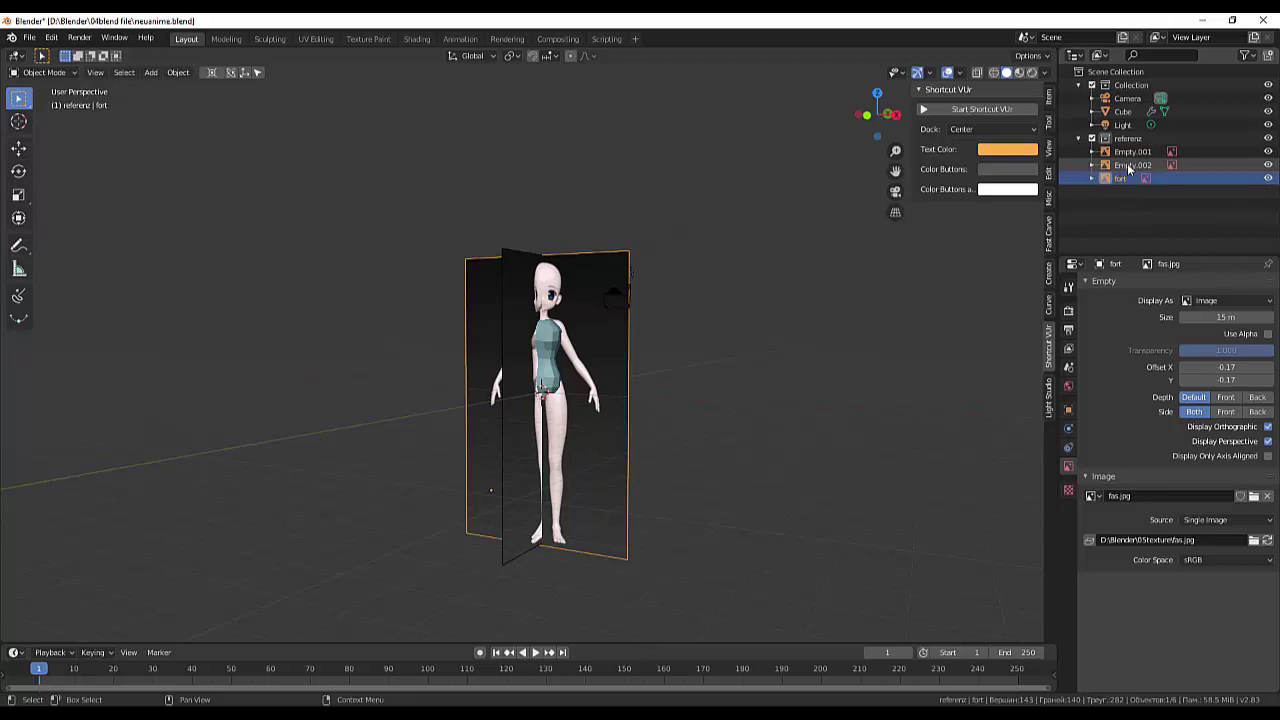
- Rename the back reference empty Empty.002 to zad
left_click(1130, 167)
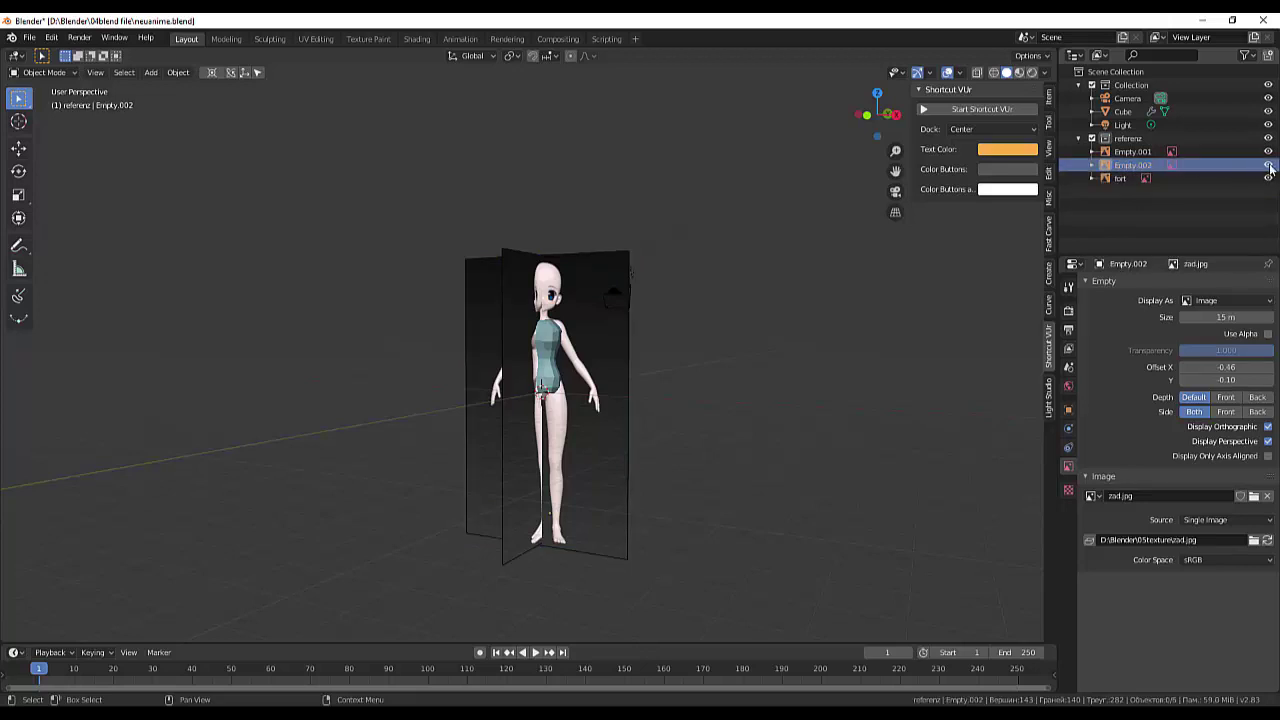
double_click(1127, 167)
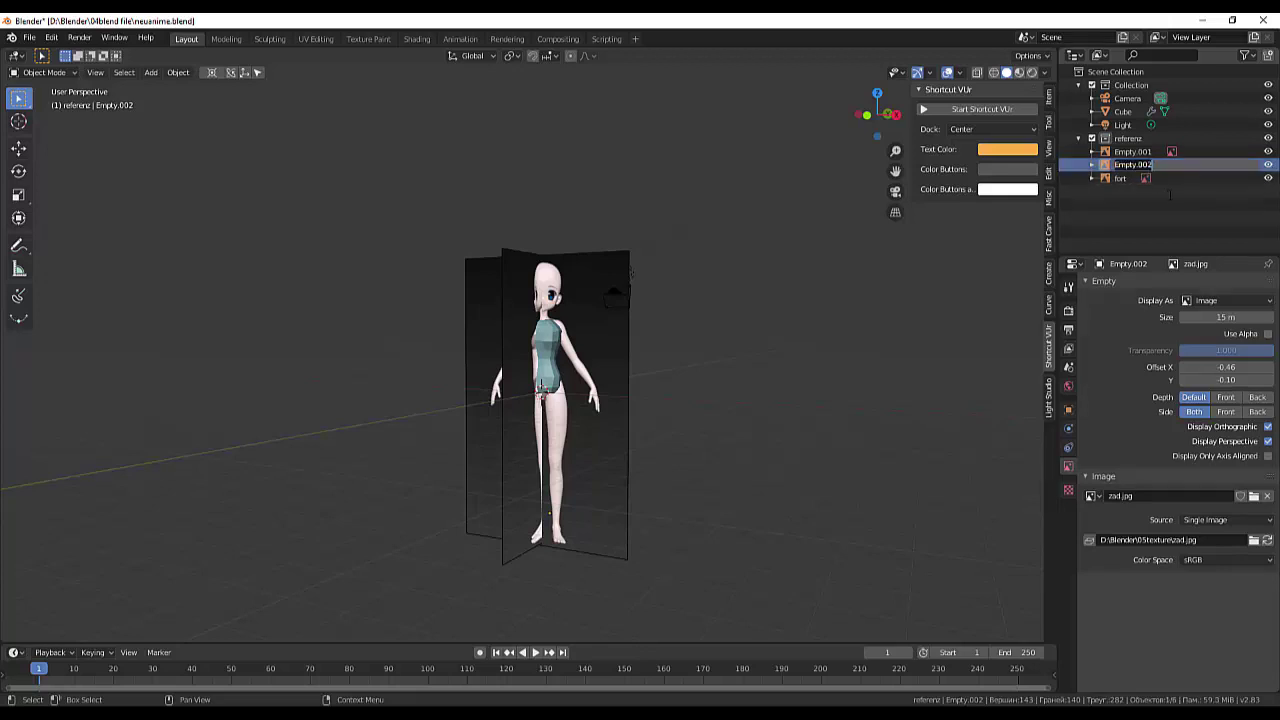
type("zad")
key("Return")
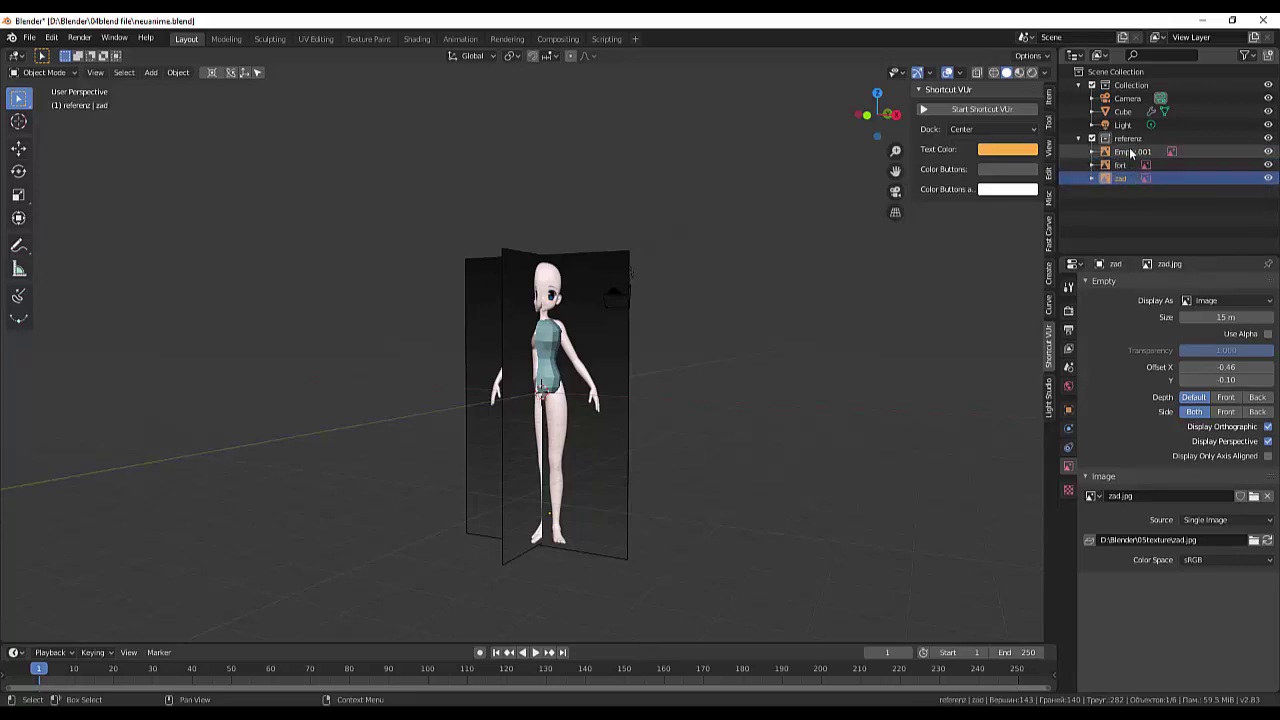
- Identify the side reference empty Empty.001 and rename it bok
left_click(1135, 151)
left_click(1268, 152)
left_click(1268, 152)
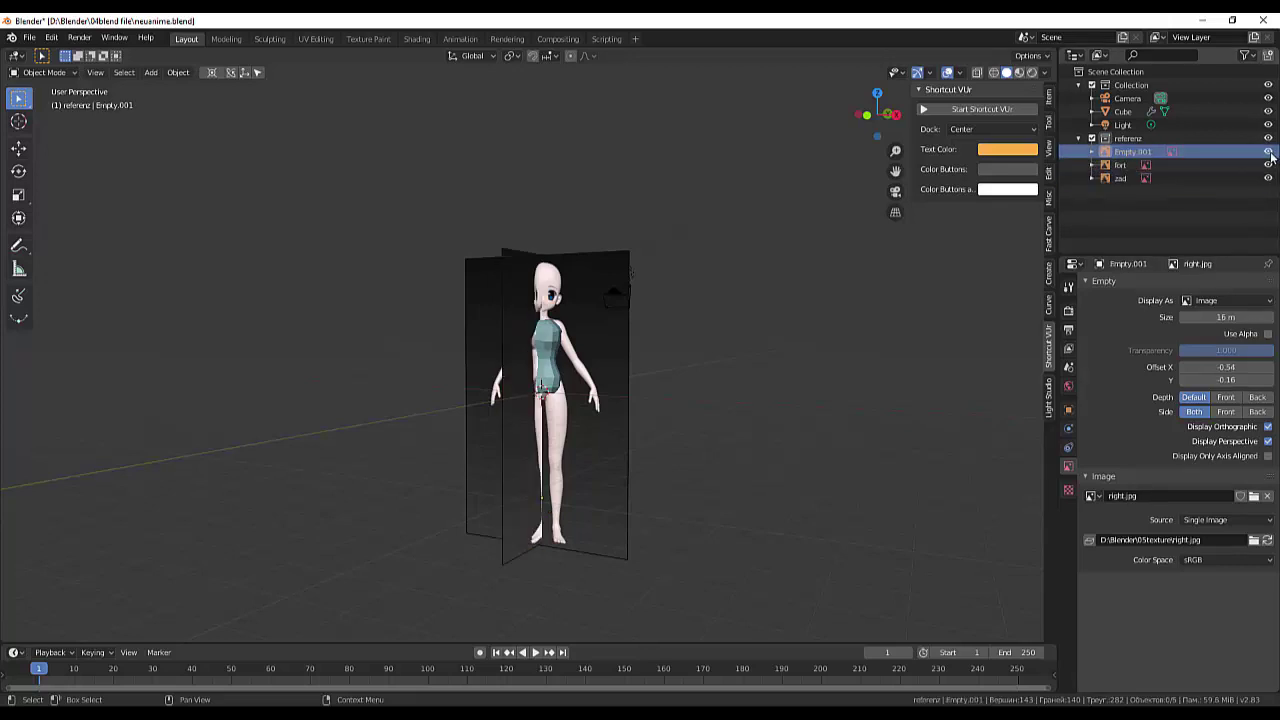
left_click(1268, 152)
left_click(1268, 152)
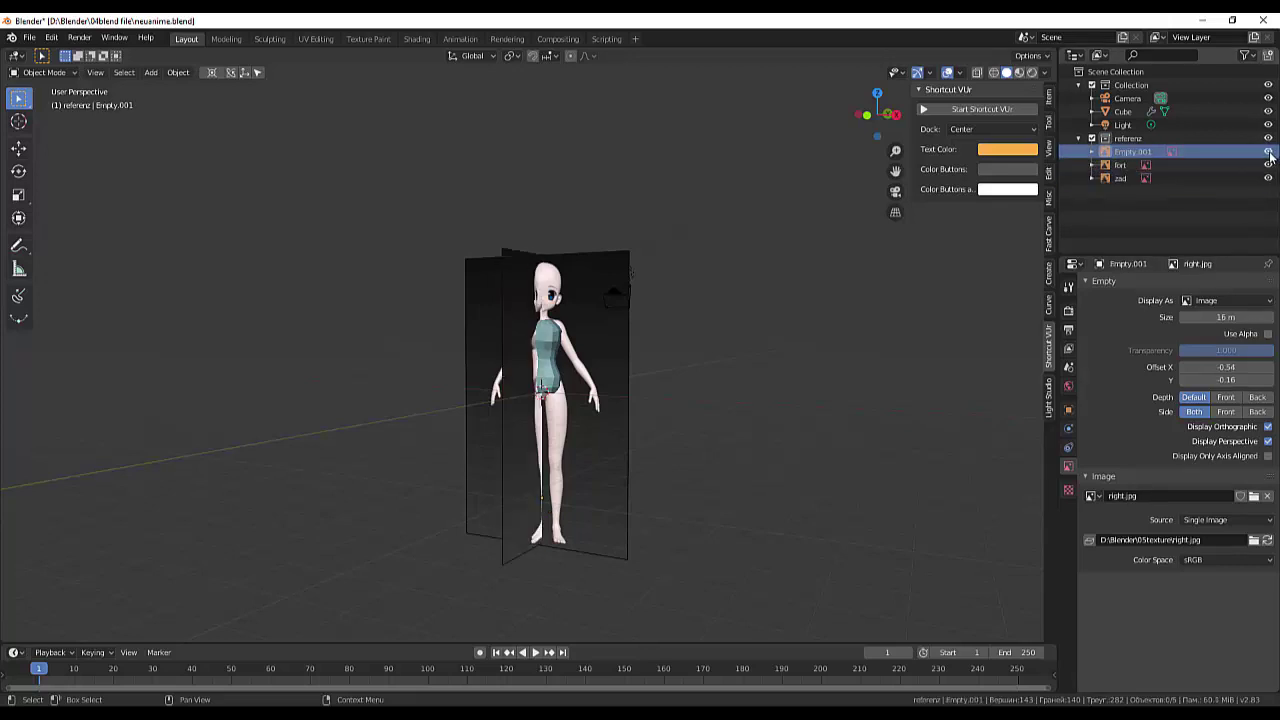
double_click(1127, 152)
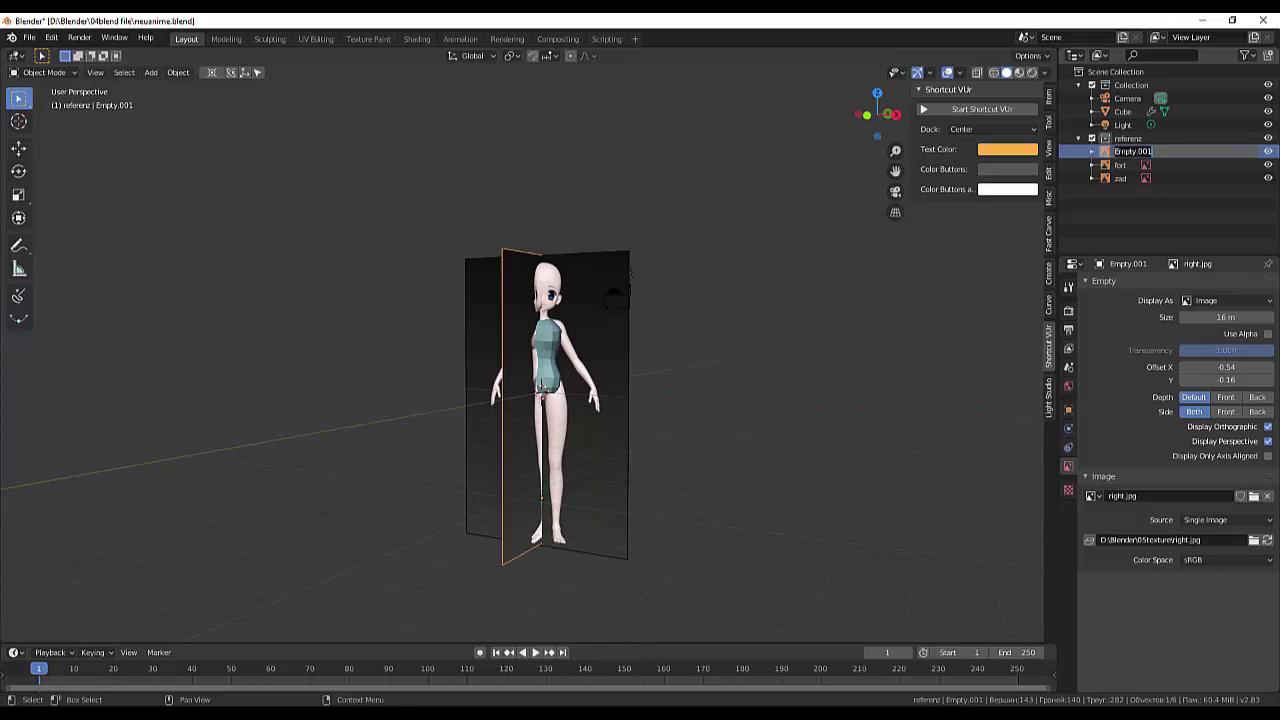
type("bok")
key("Return")
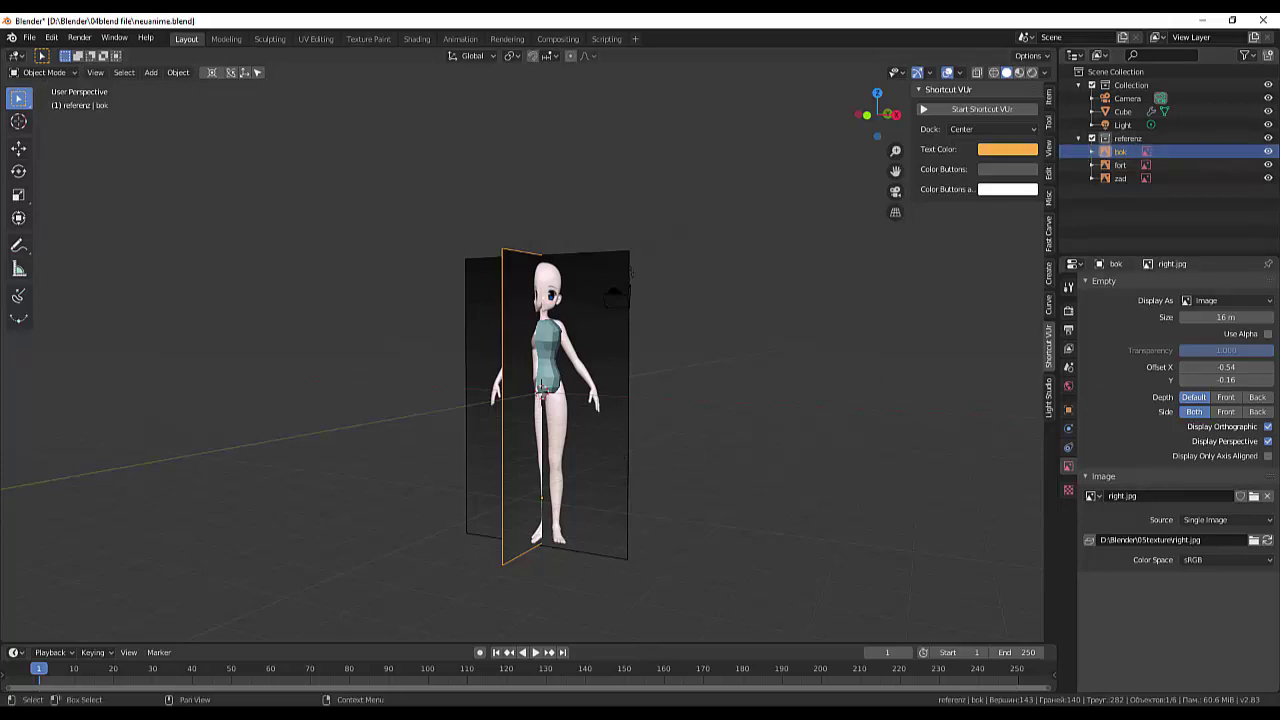
- Collapse the referenz collection in the Outliner and orbit to view the crossed reference images
right_click(1247, 156)
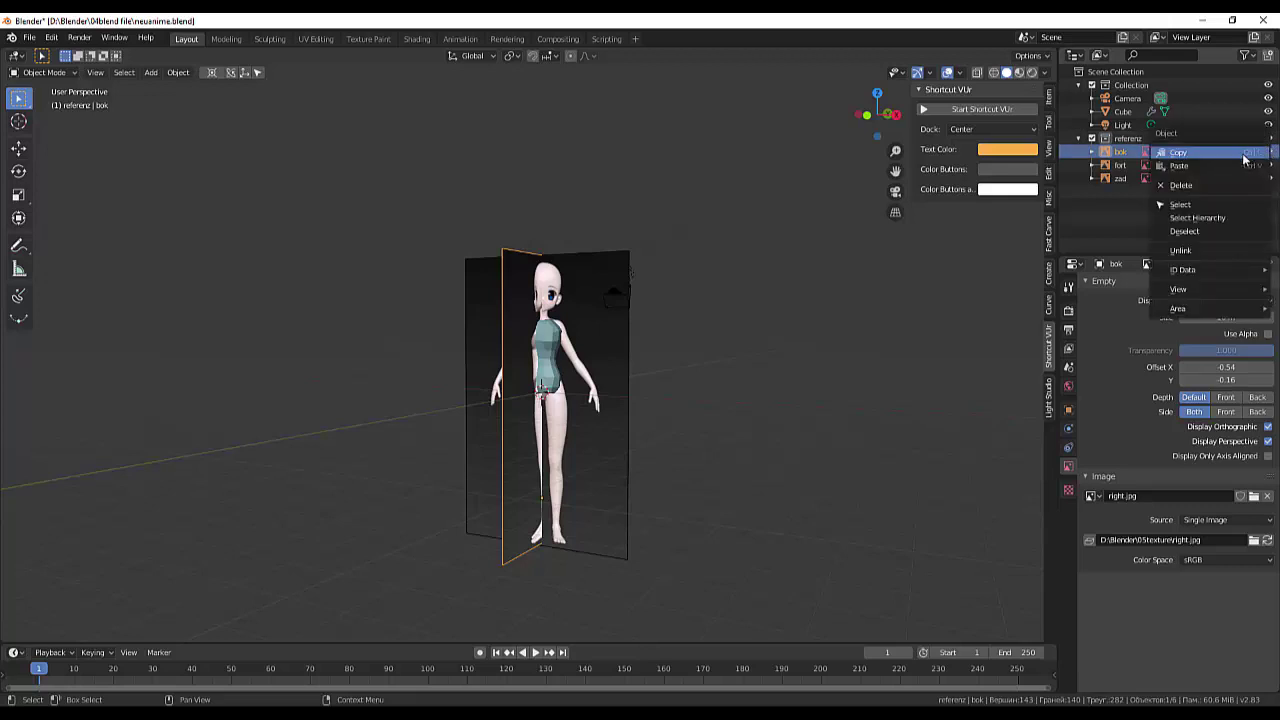
left_click(1172, 207)
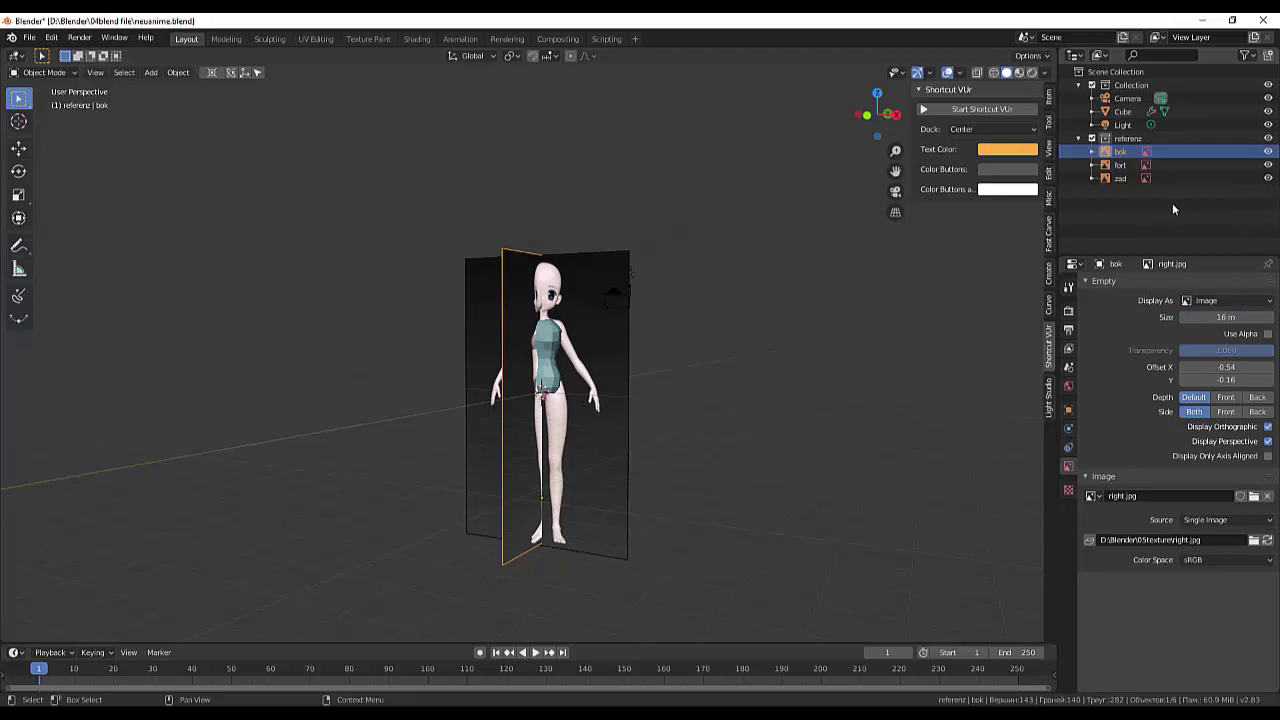
left_click(1126, 140)
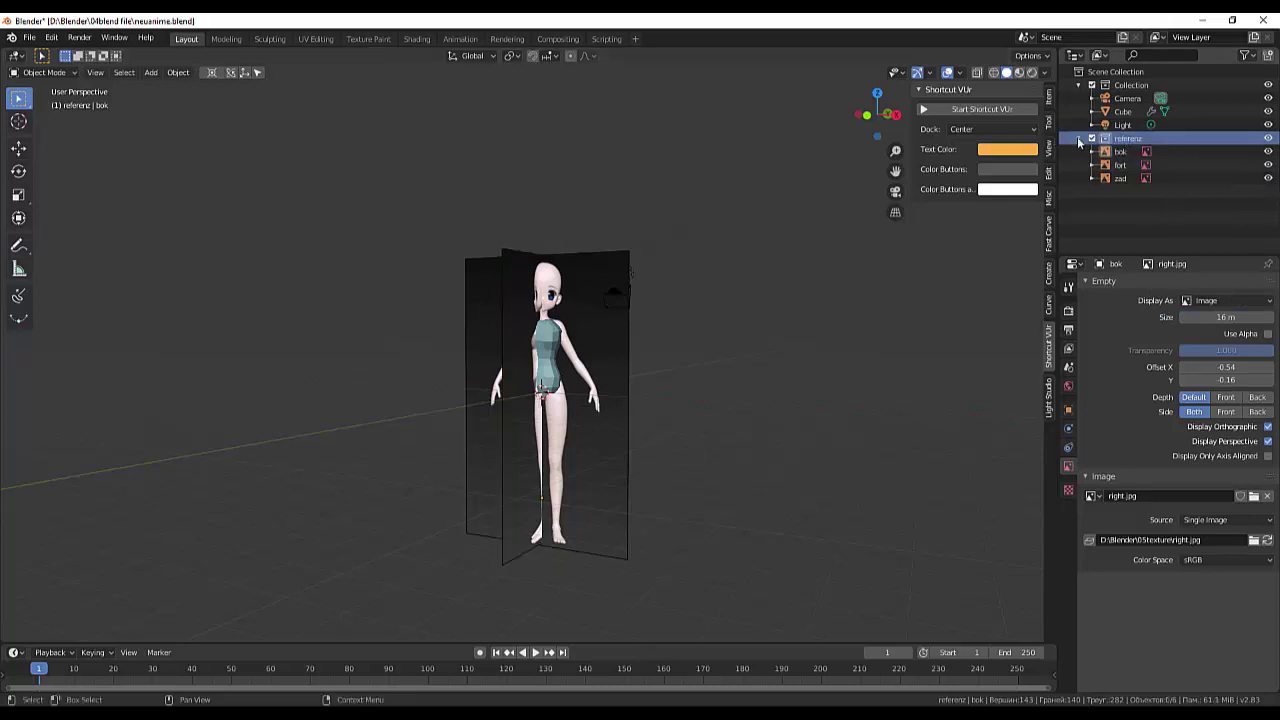
left_click(1079, 138)
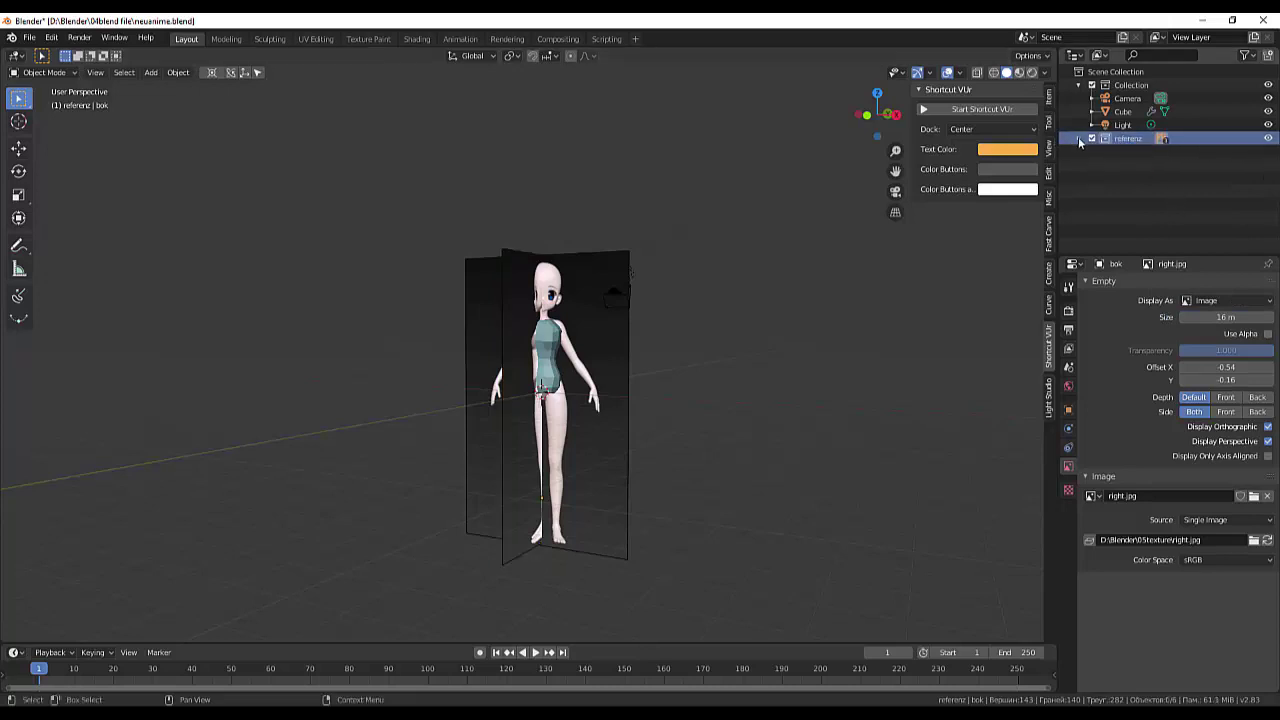
left_click(1245, 56)
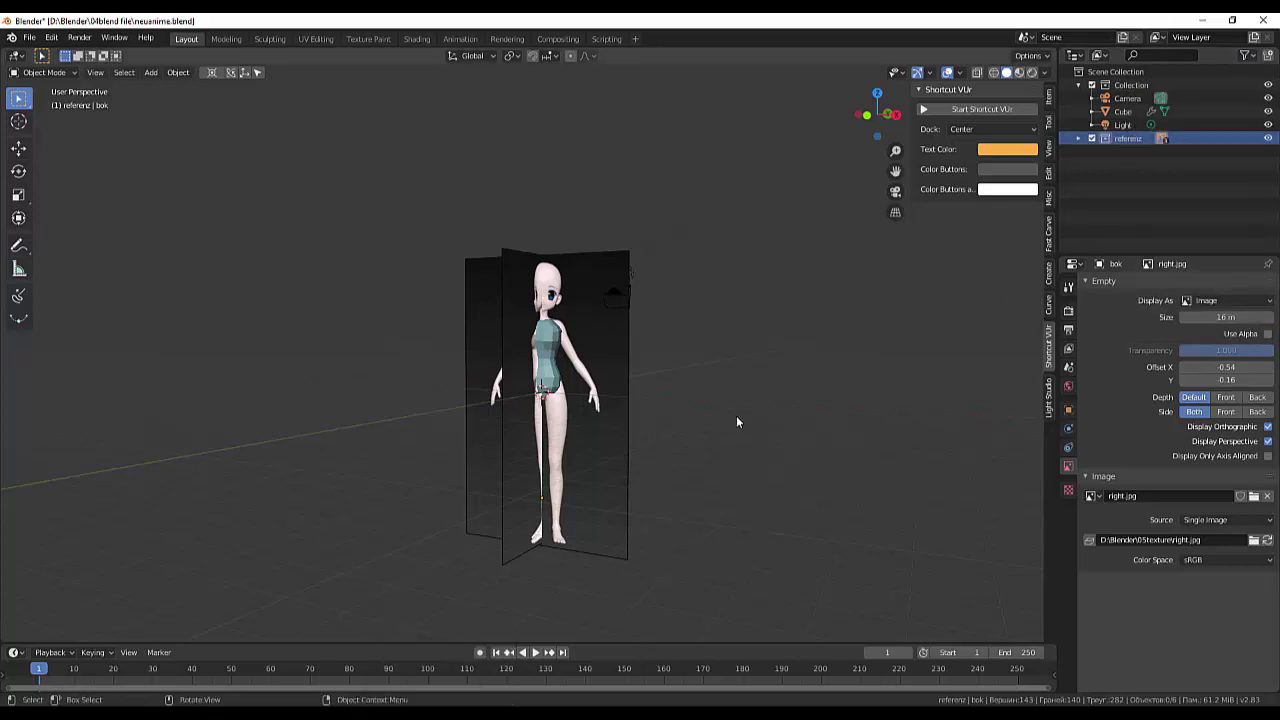
mouse_move(737, 423)
middle_mouse_down()
mouse_move(956, 435)
mouse_move(932, 449)
mouse_move(1006, 429)
mouse_move(20, 427)
mouse_move(33, 427)
middle_mouse_up()
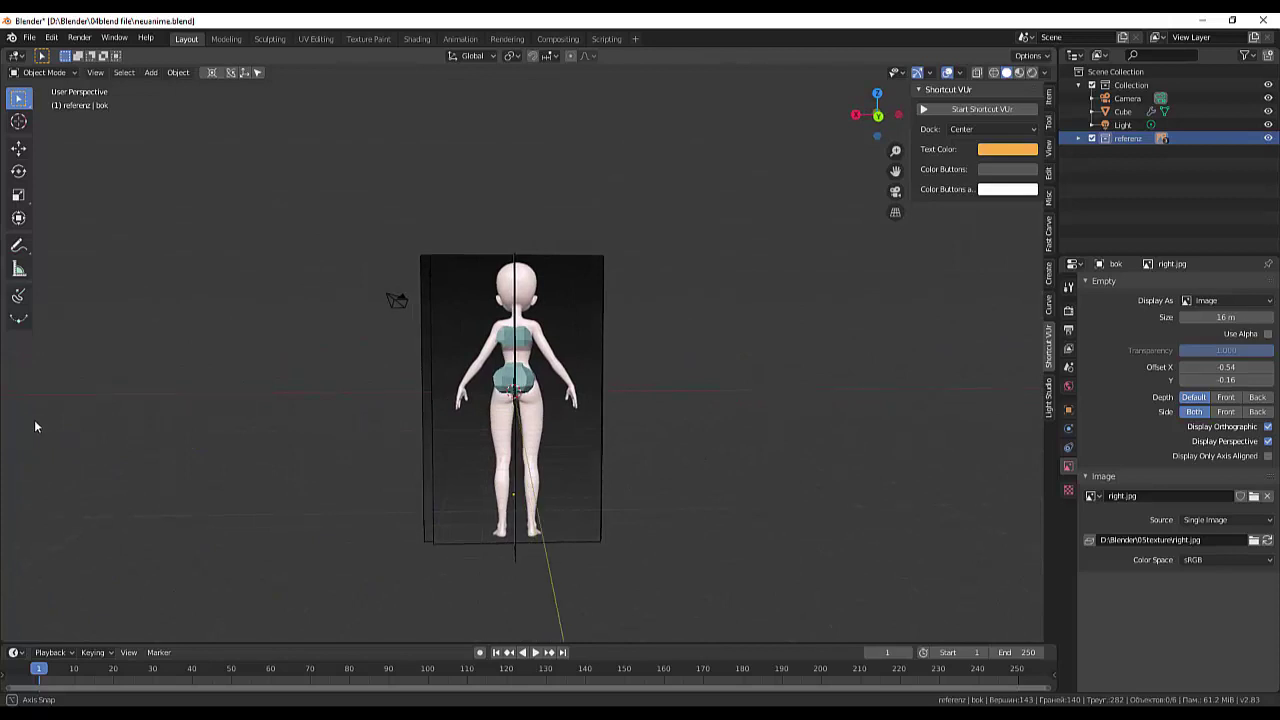
mouse_move(34, 427)
middle_mouse_down()
mouse_move(54, 543)
mouse_move(35, 566)
middle_mouse_up()
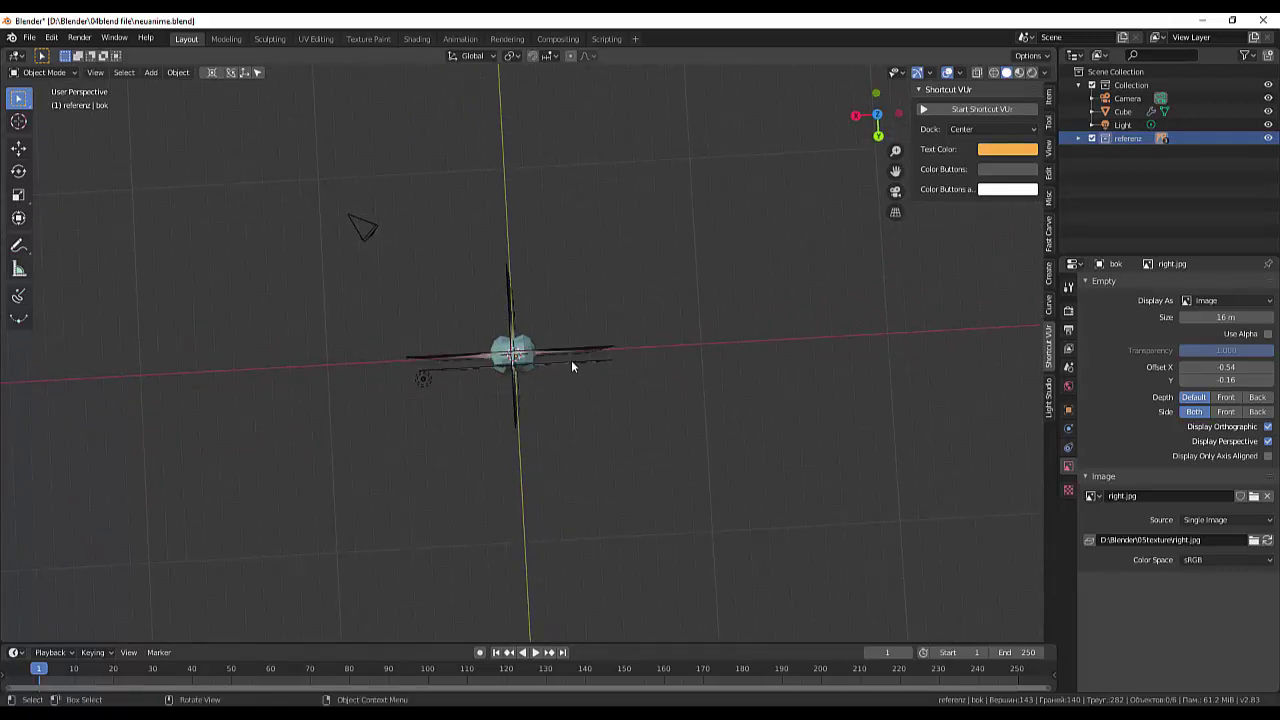
- Move the zad image 0.204 m along X behind the body, then deselect it
left_click(571, 362)
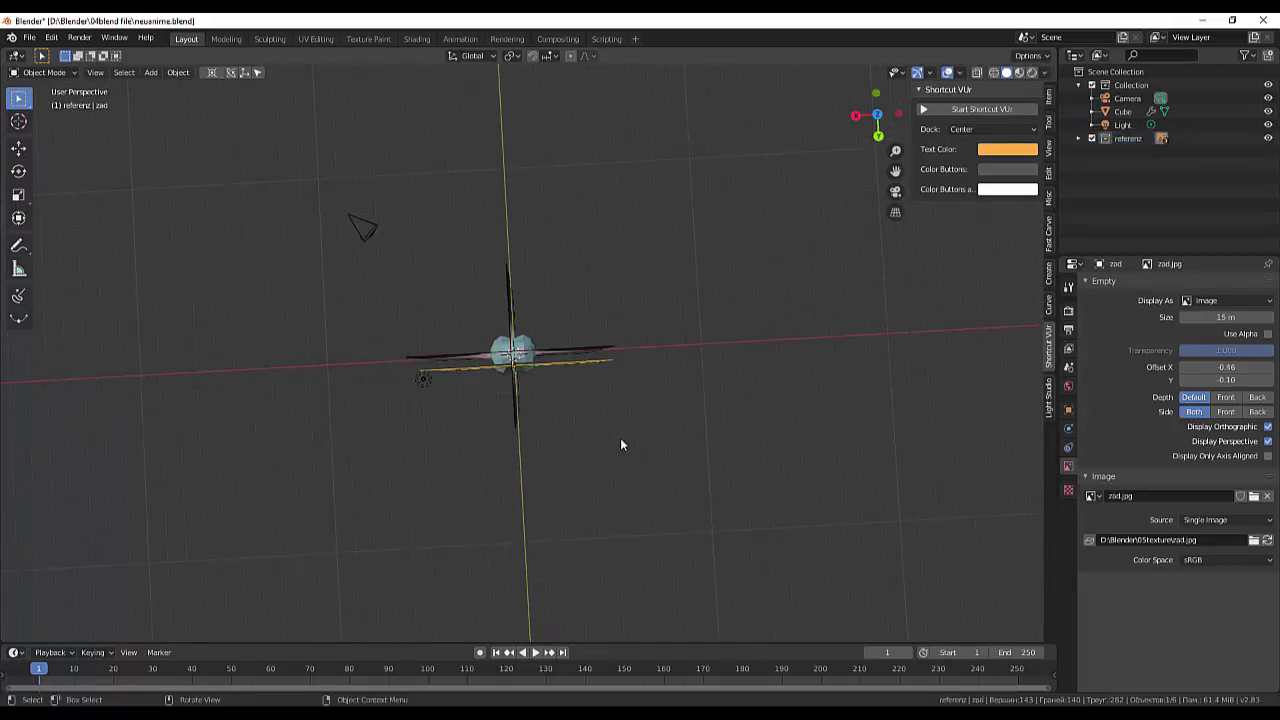
middle_click_drag(620, 444, 607, 414)
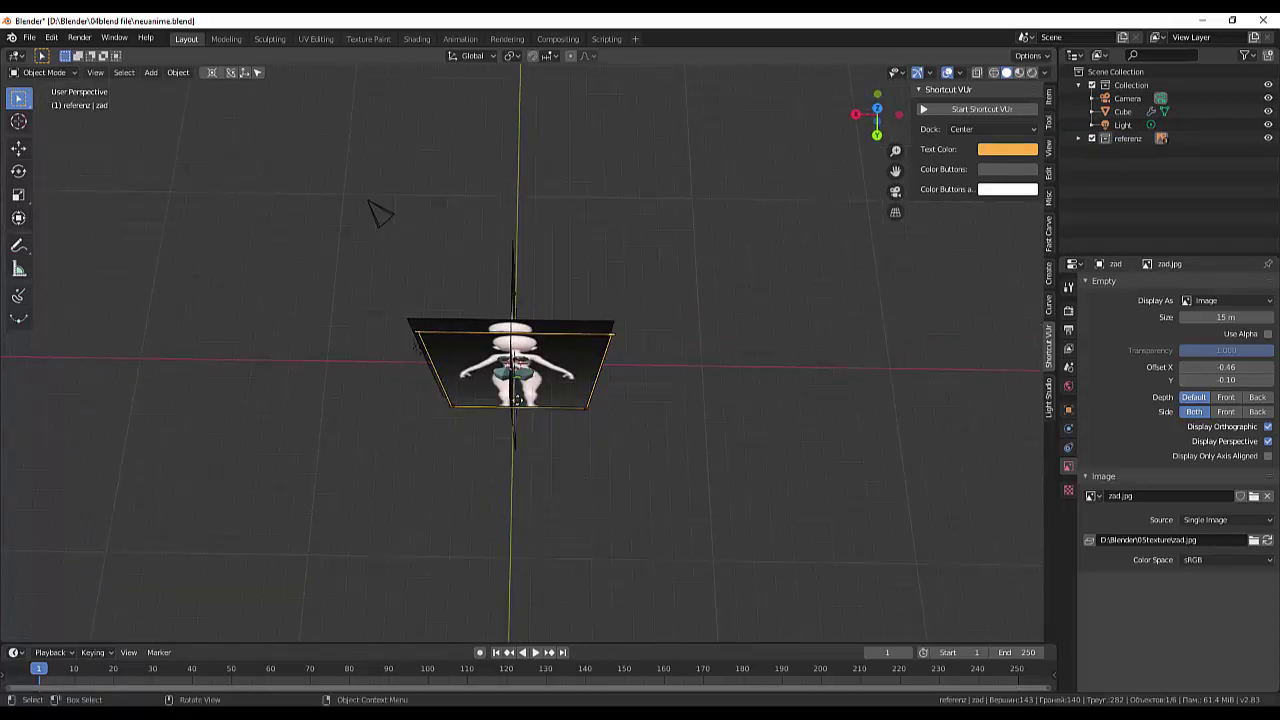
key("g")
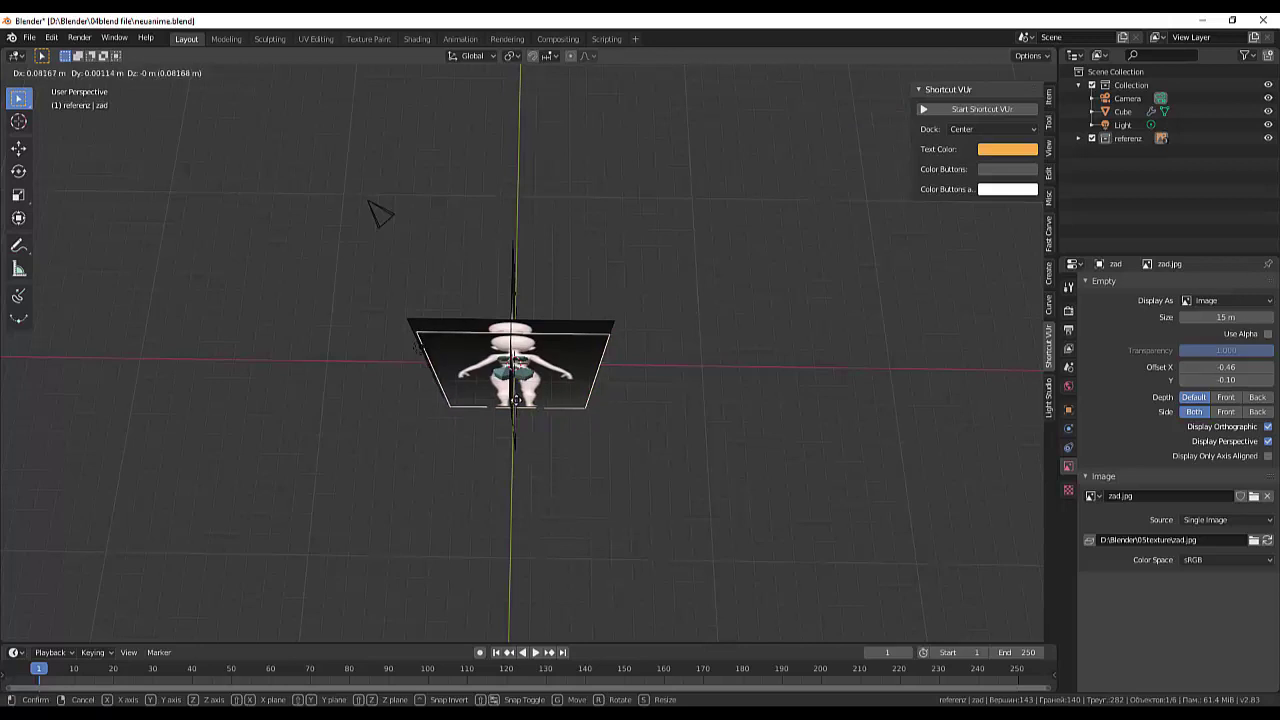
key("x")
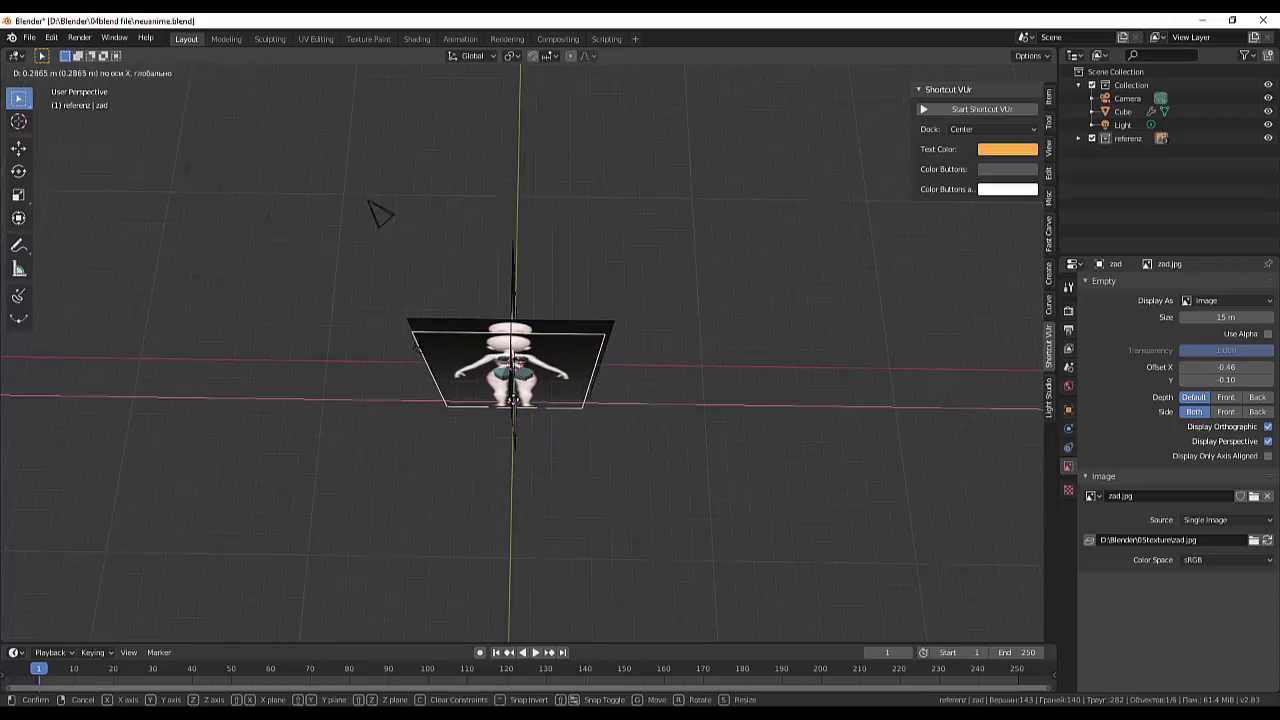
left_click(513, 400)
middle_click_drag(623, 392, 618, 316)
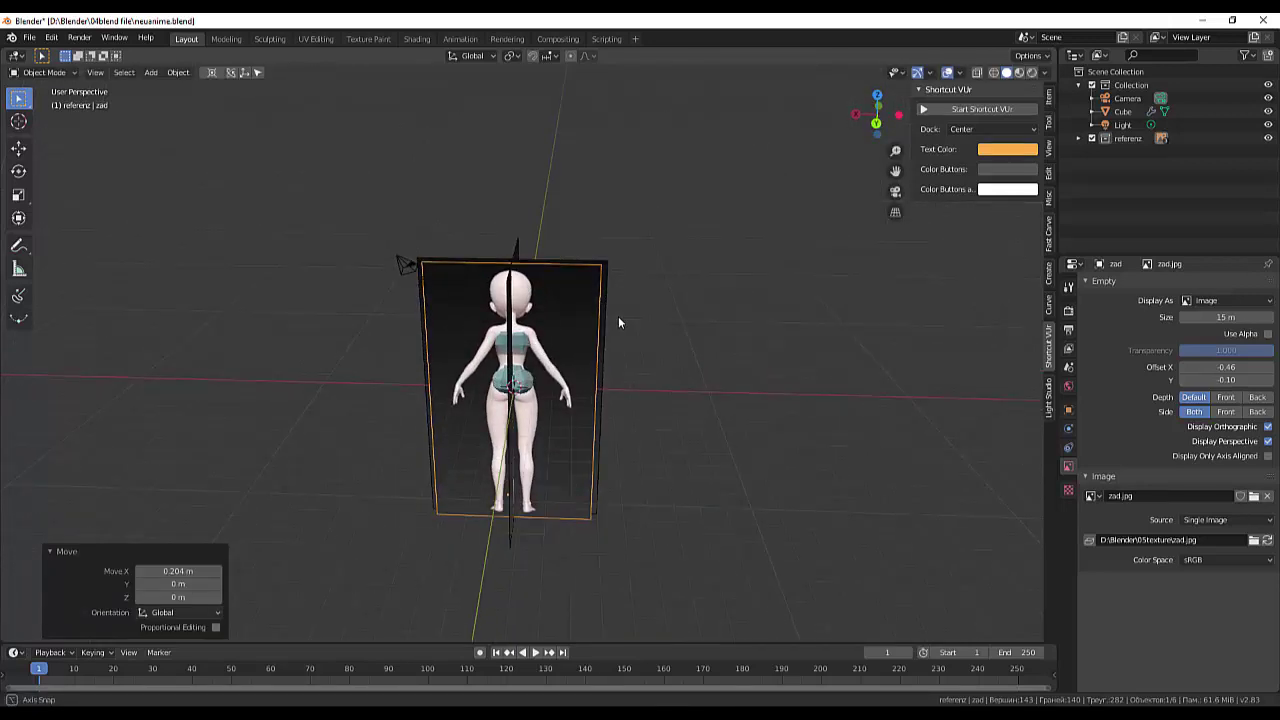
left_click(712, 392)
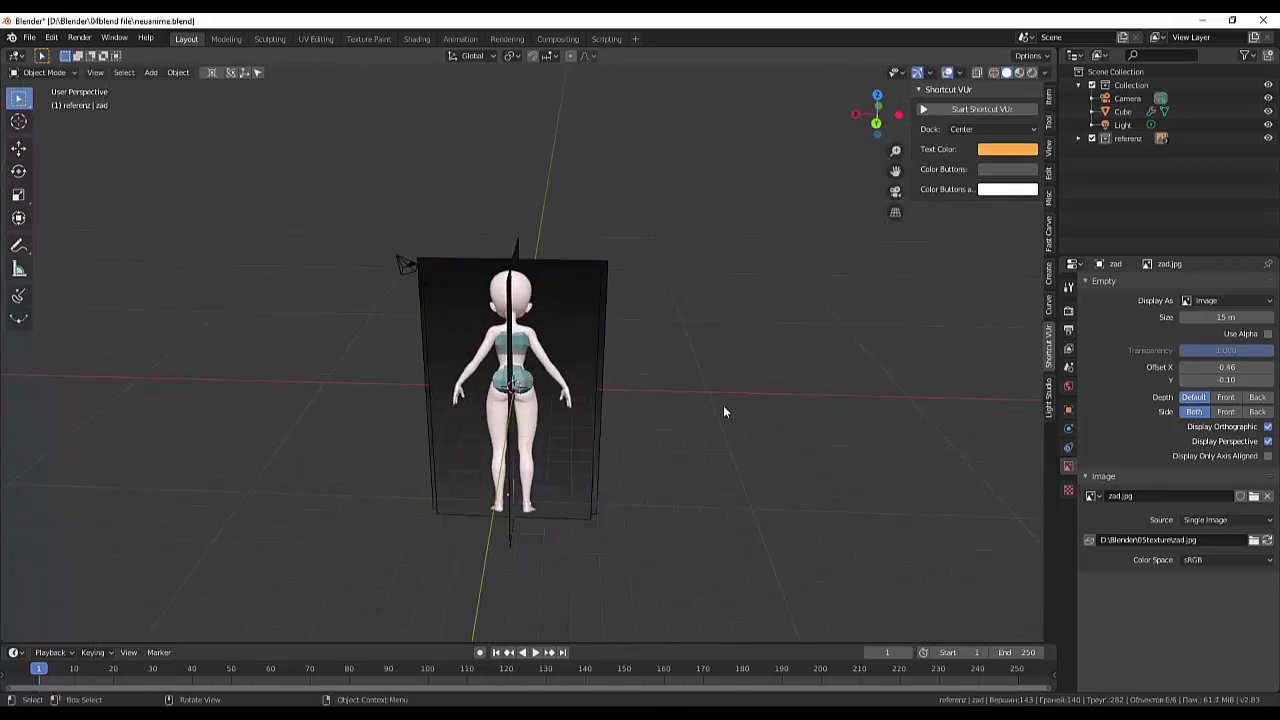
mouse_move(732, 409)
middle_mouse_down()
mouse_move(762, 355)
mouse_move(817, 357)
mouse_move(834, 380)
mouse_move(903, 400)
mouse_move(972, 403)
middle_mouse_up()
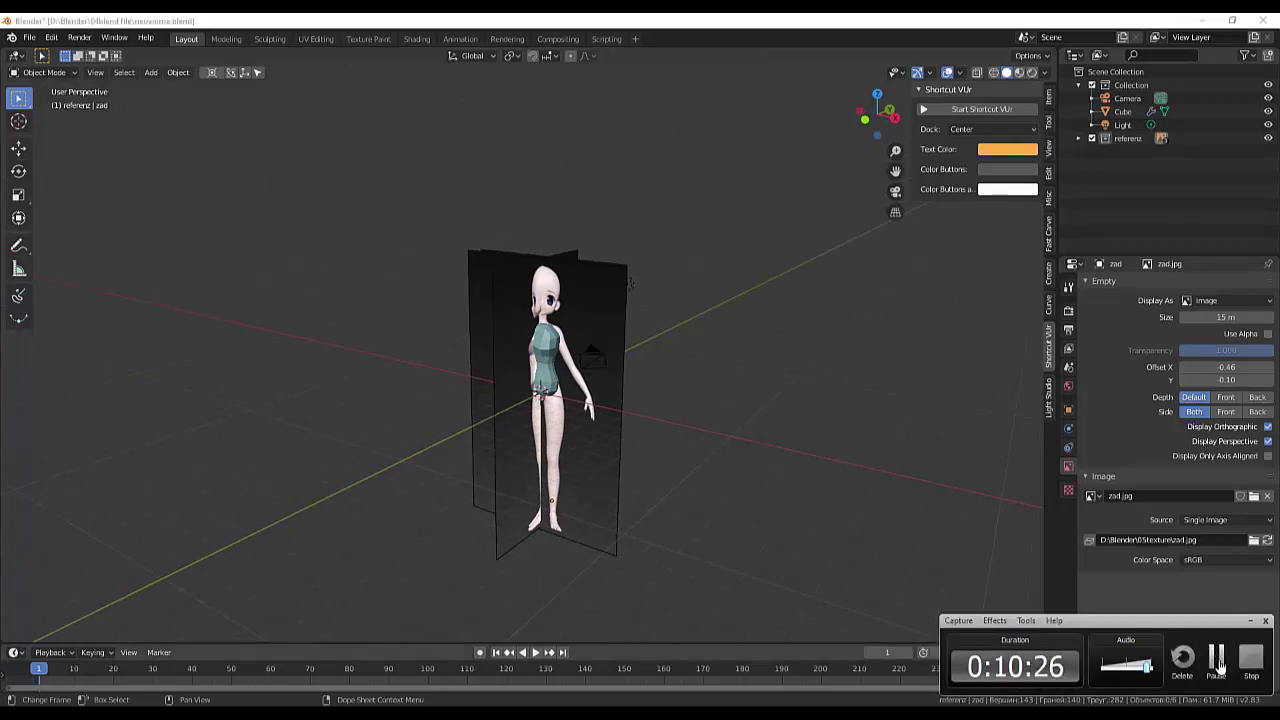
- Enable the Outliner's Selectable toggle and verify select-all picks only Camera, Cube and Light
left_click(1216, 652)
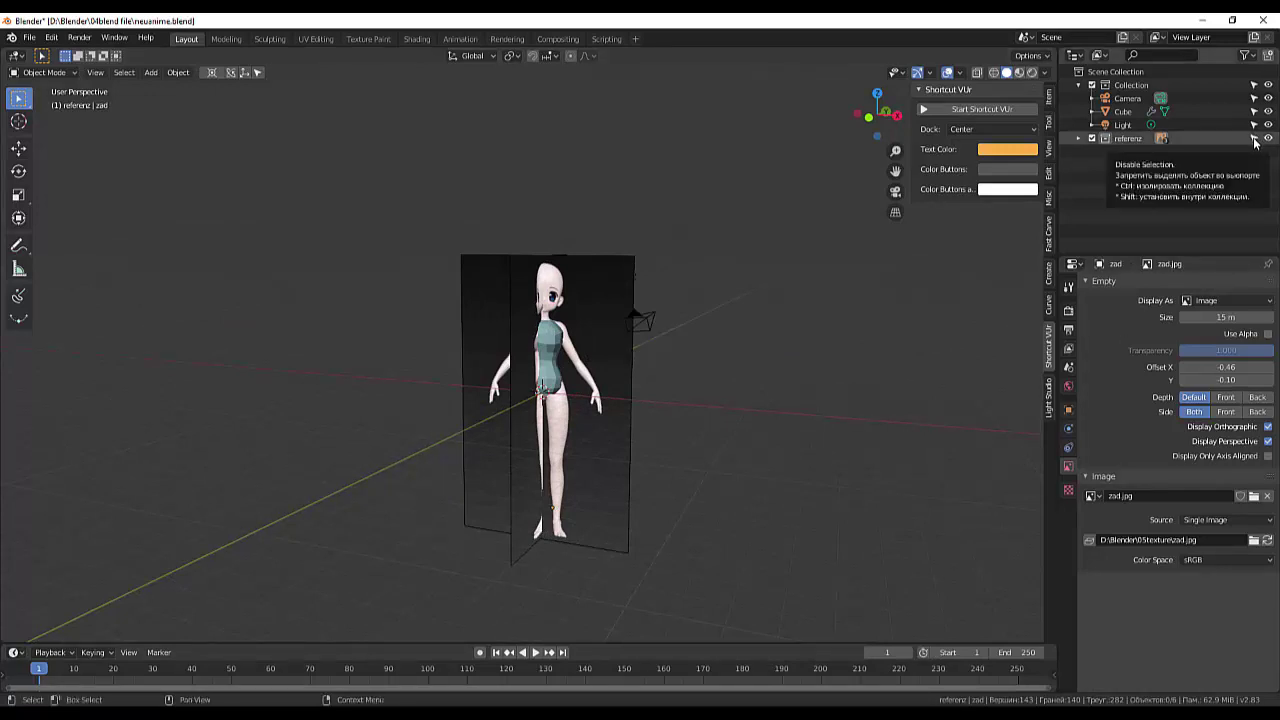
left_click(1250, 59)
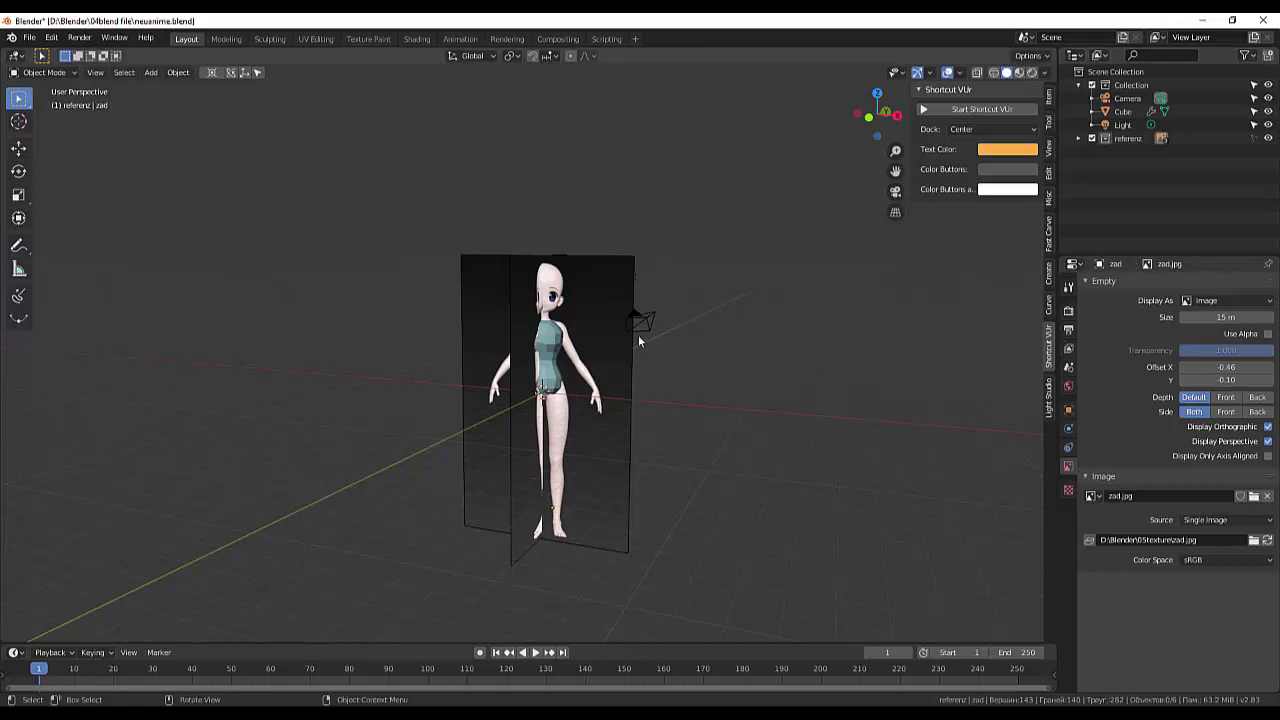
key("a")
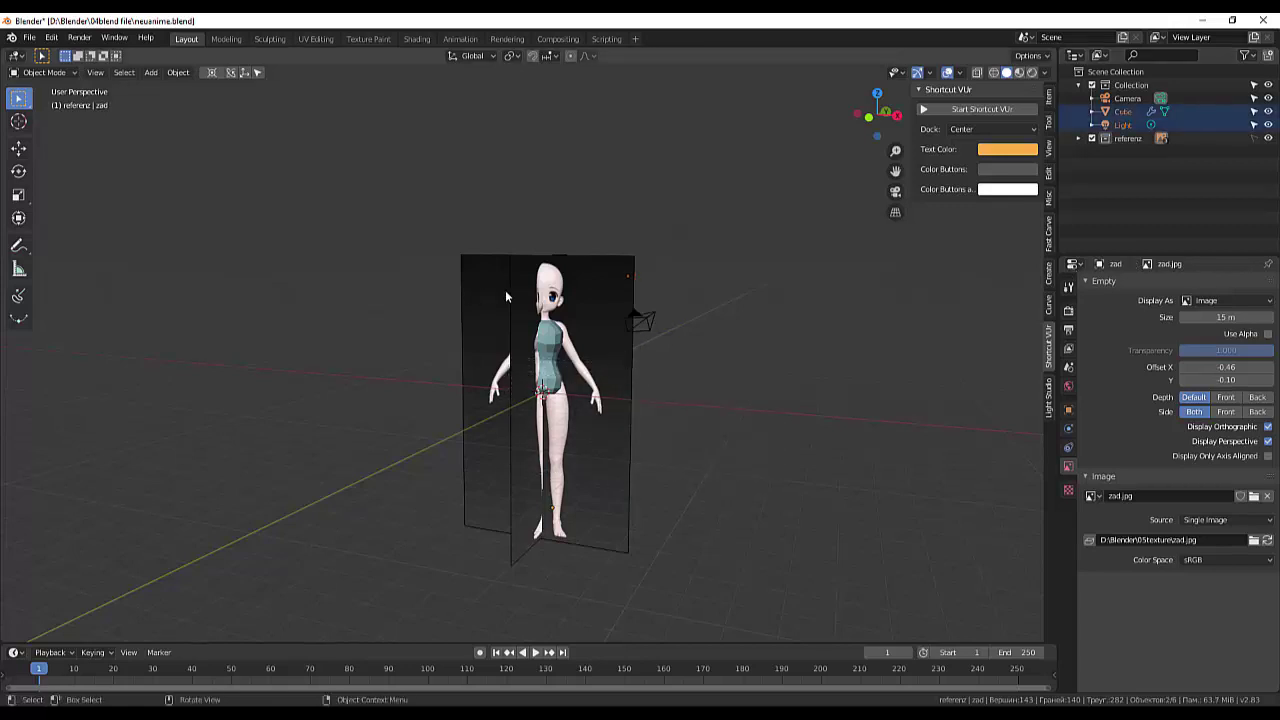
left_click(653, 483)
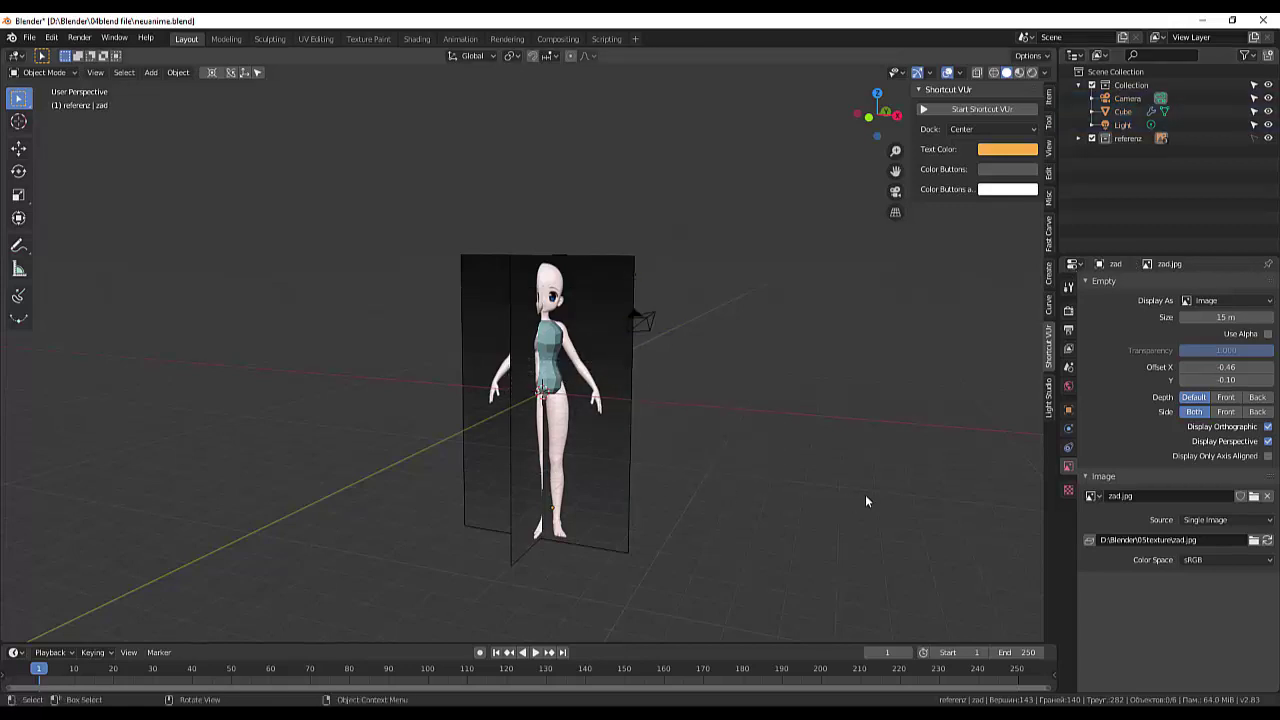
left_click(1078, 137)
left_click(1117, 152)
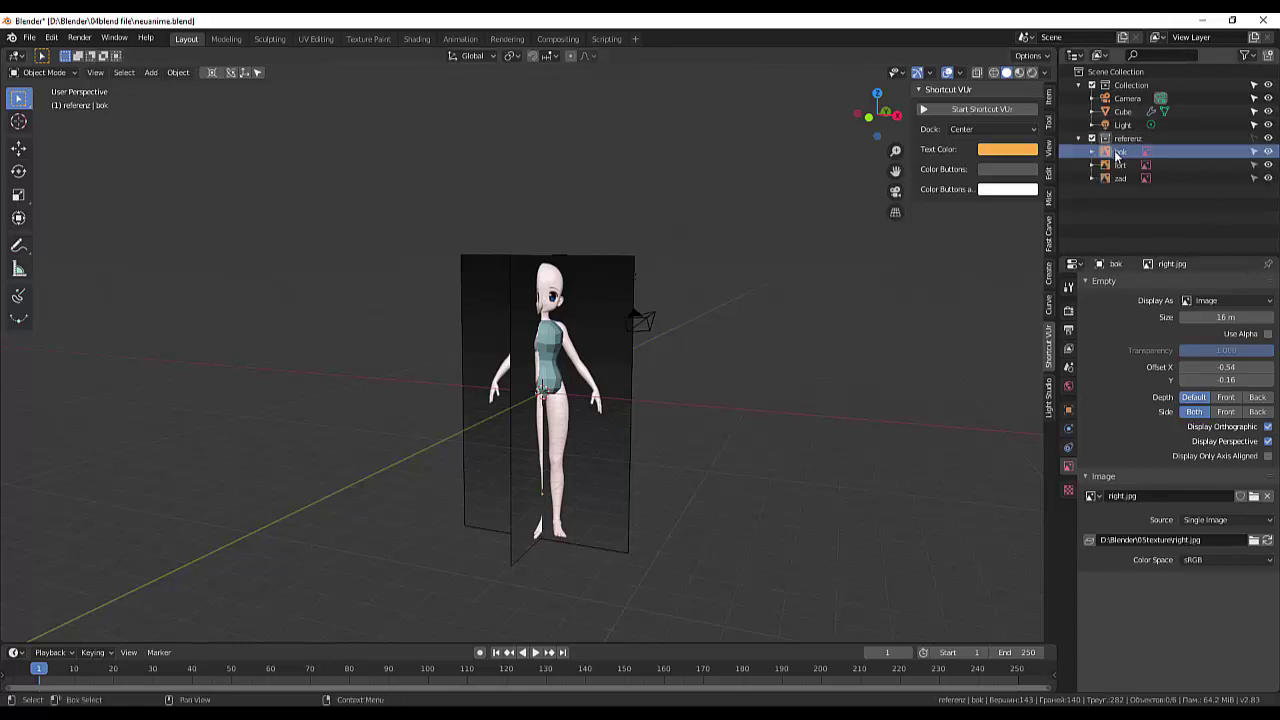
- Tick Use Alpha for the bok, fort and zad reference images in turn
left_click(1268, 333)
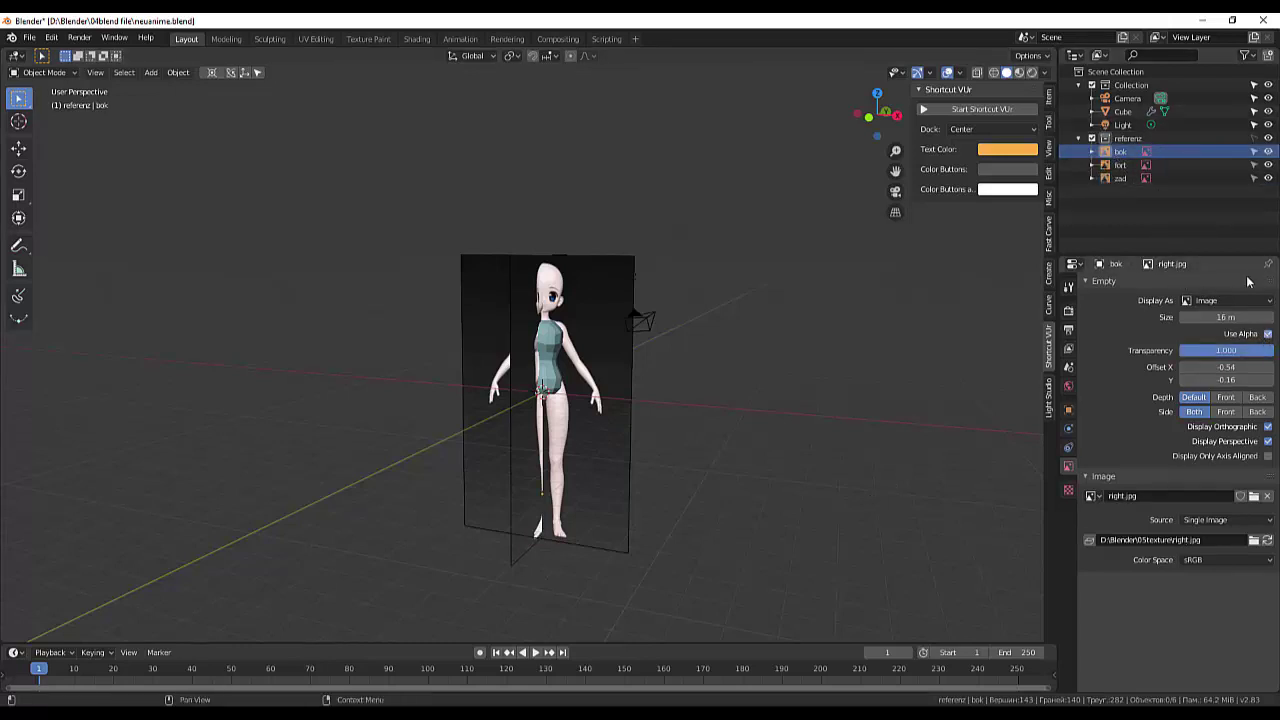
left_click(1120, 165)
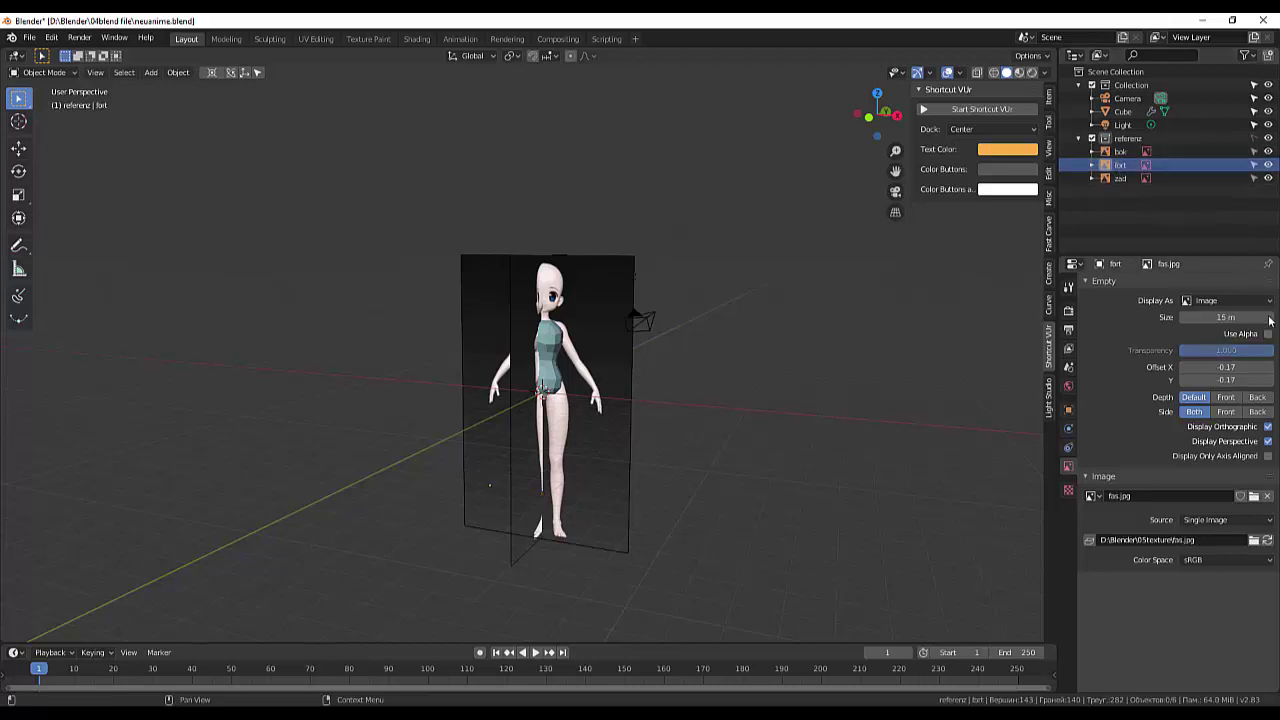
left_click(1268, 333)
left_click(1120, 178)
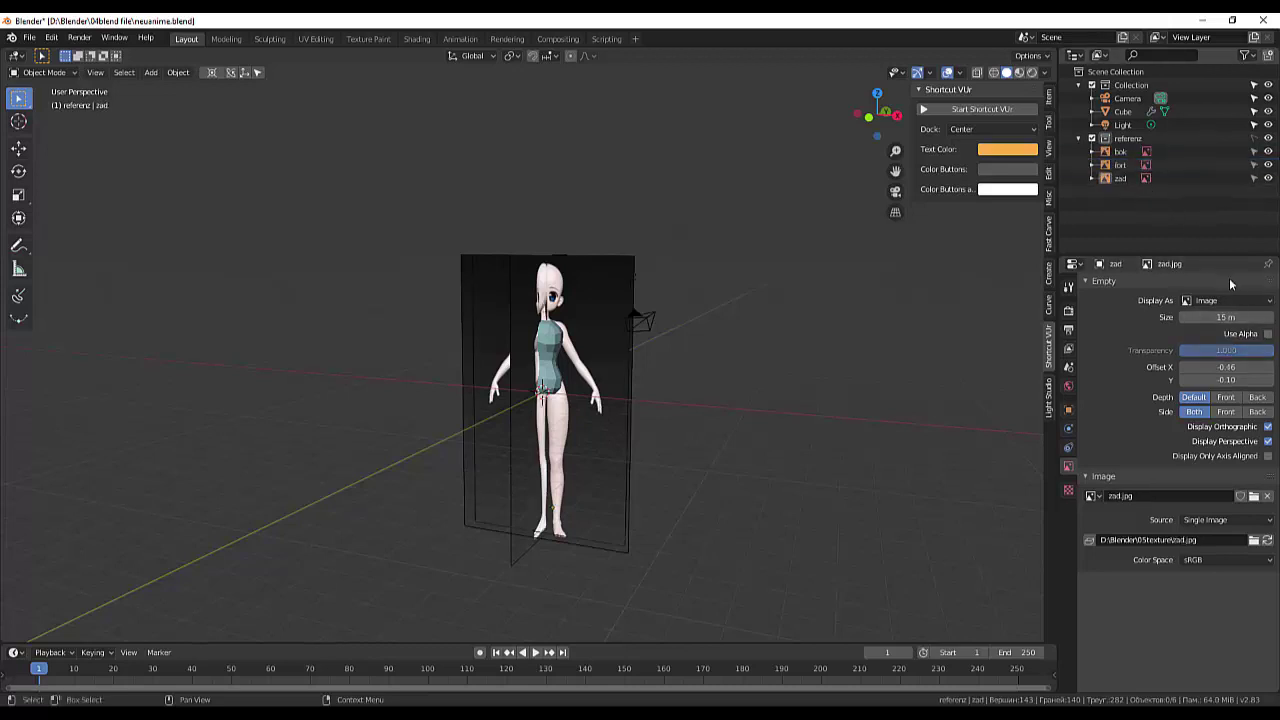
left_click(1268, 333)
mouse_move(802, 361)
middle_mouse_down()
mouse_move(833, 389)
mouse_move(841, 374)
middle_mouse_up()
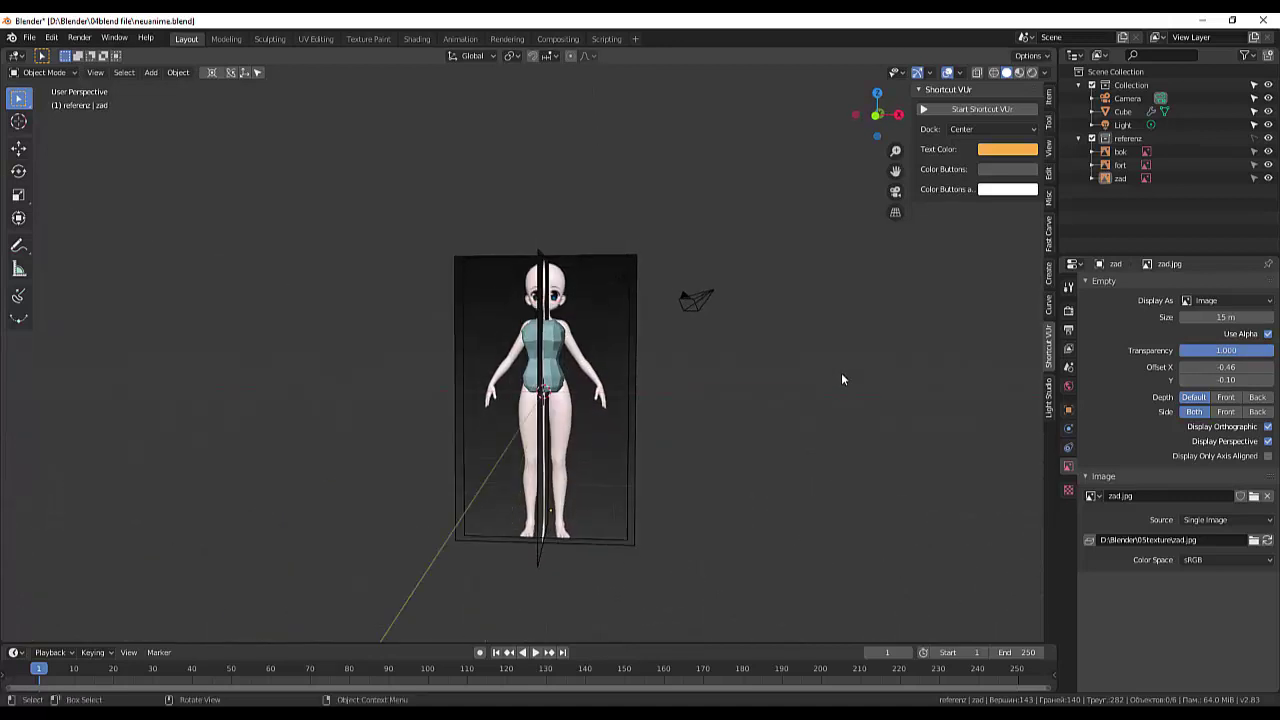
- Check the body mesh against the fort reference from the front orthographic view
key("KP_1")
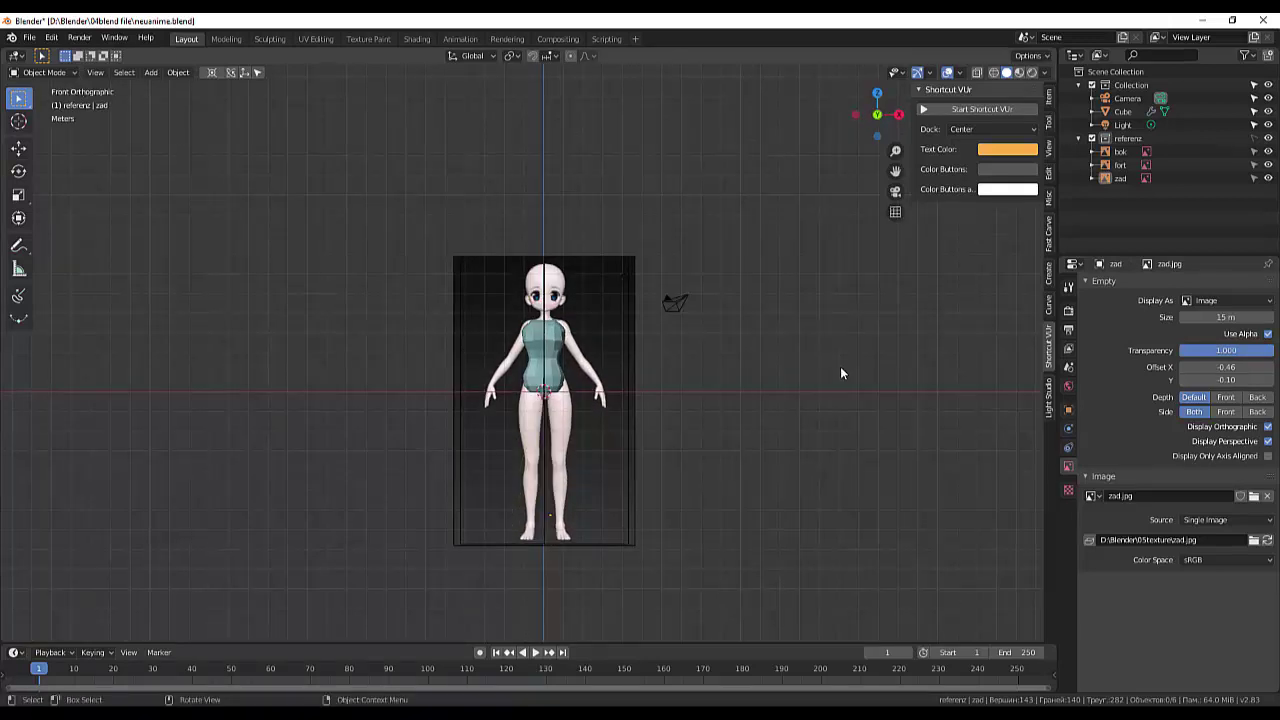
mouse_move(840, 373)
middle_mouse_down()
mouse_move(737, 413)
mouse_move(744, 396)
middle_mouse_up()
left_click(1130, 138)
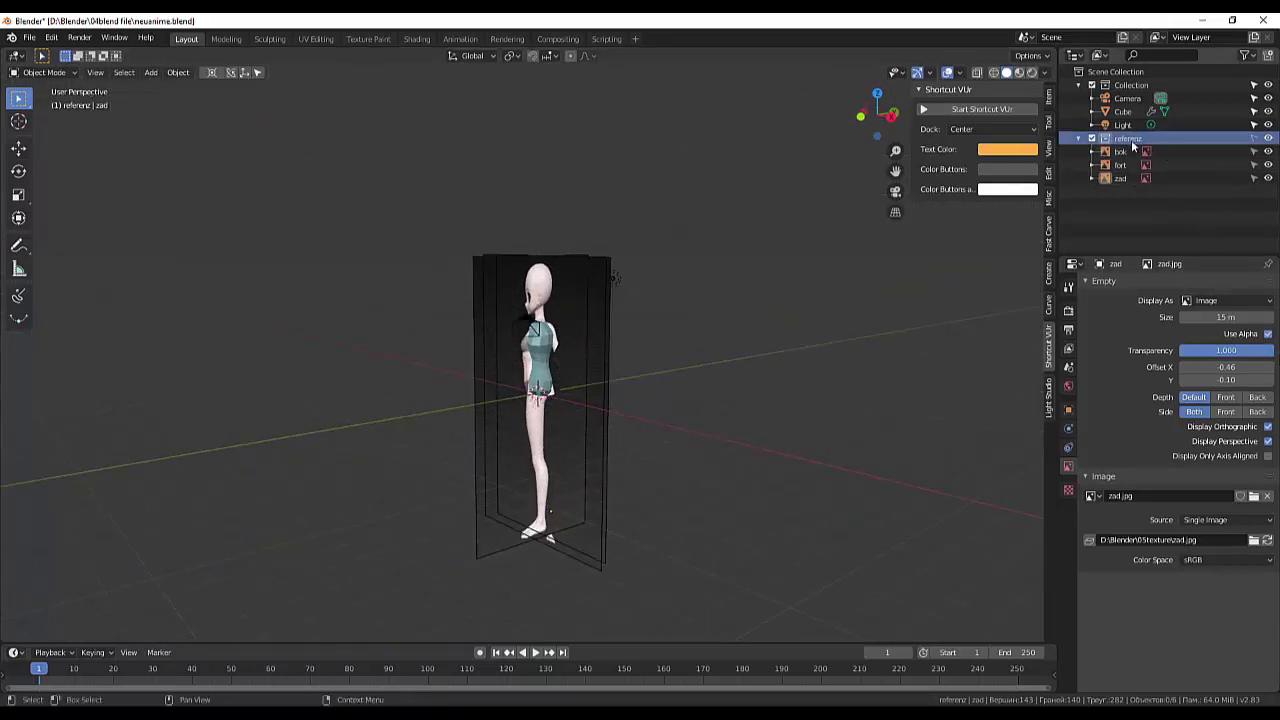
left_click(1079, 138)
left_click(1079, 141)
middle_click_drag(790, 378, 863, 375)
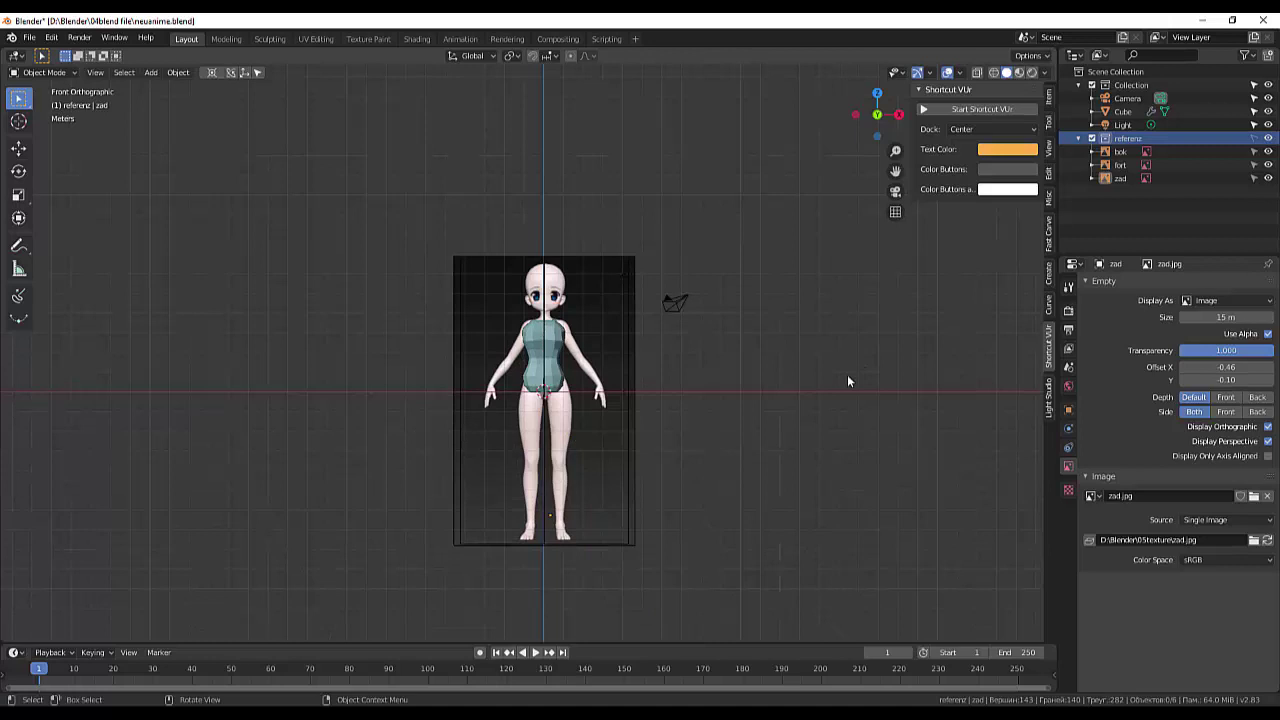
- Zoom in on the right side view, select the Cube body, and return to front view
key("KP_3")
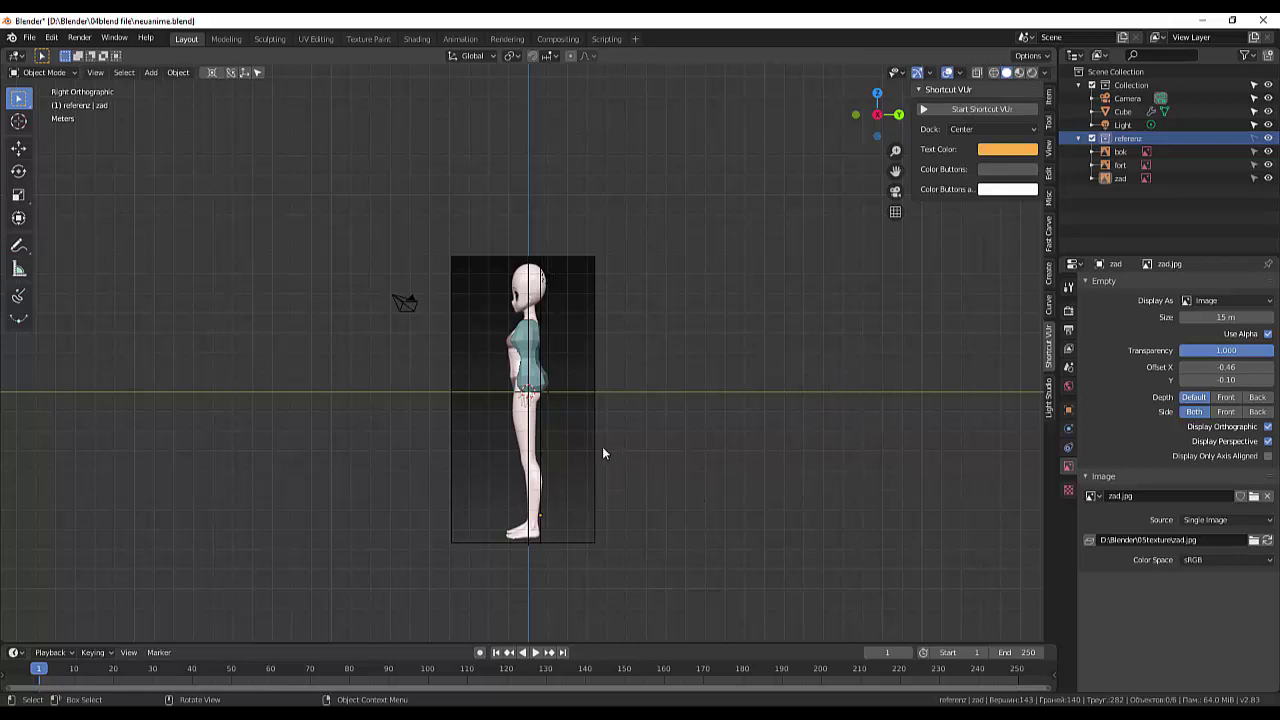
scroll(517, 427, "up", 1)
scroll(517, 427, "up", 2)
scroll(517, 427, "up", 3)
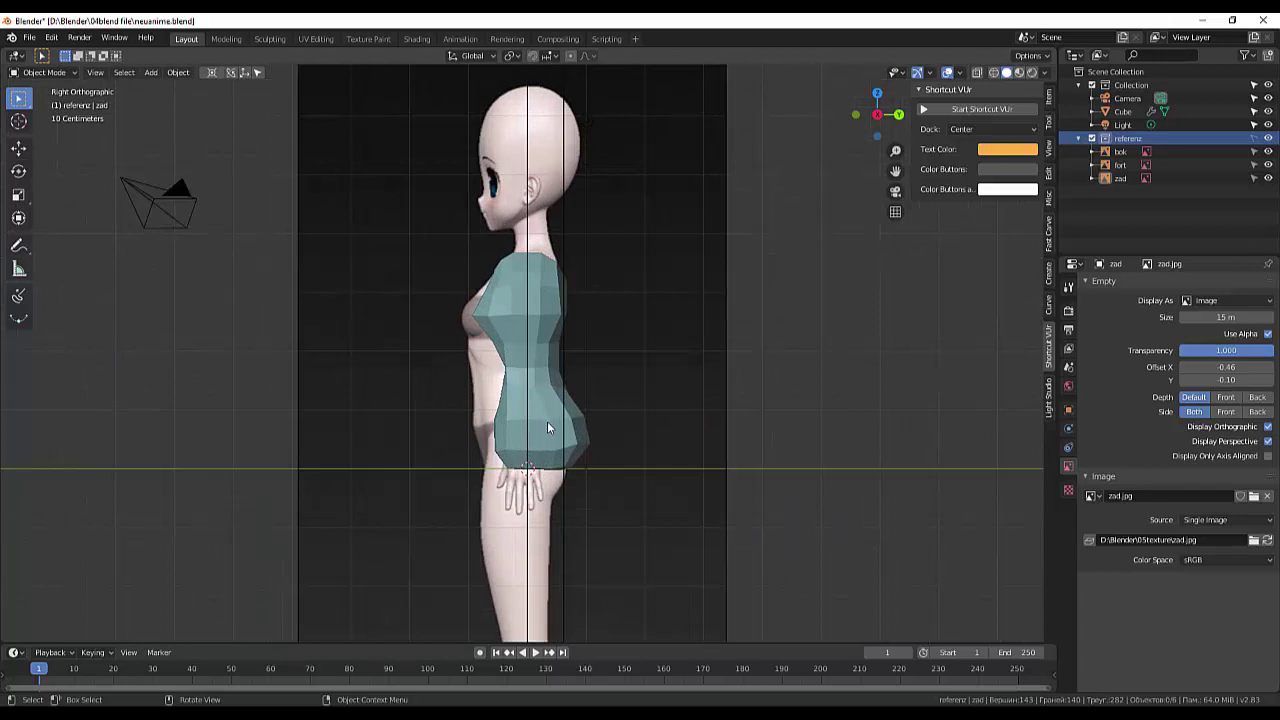
left_click(543, 419)
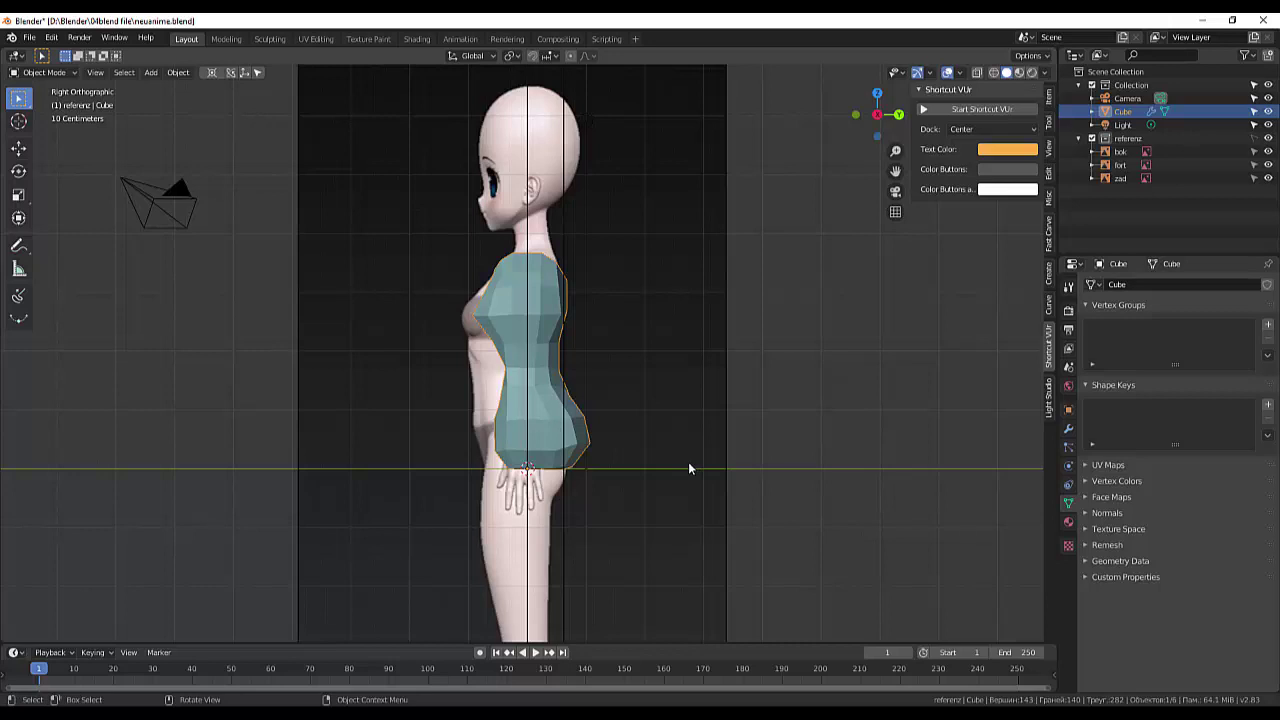
key("KP_1")
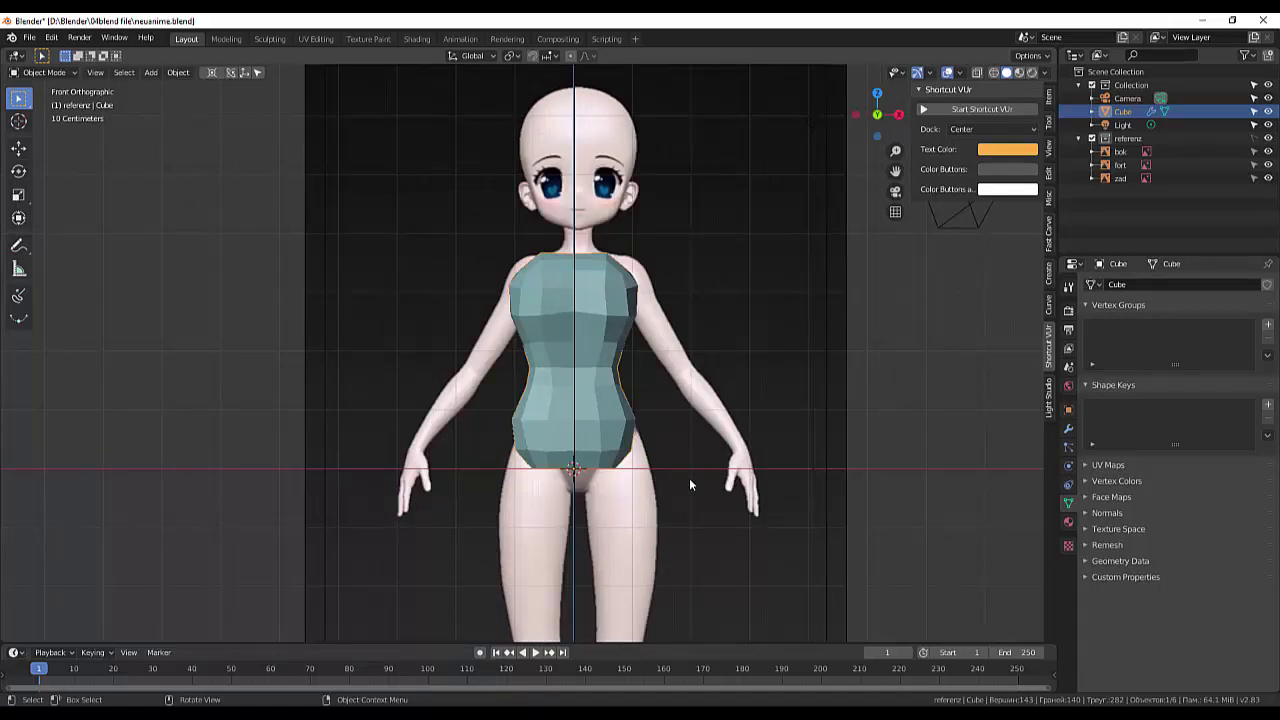